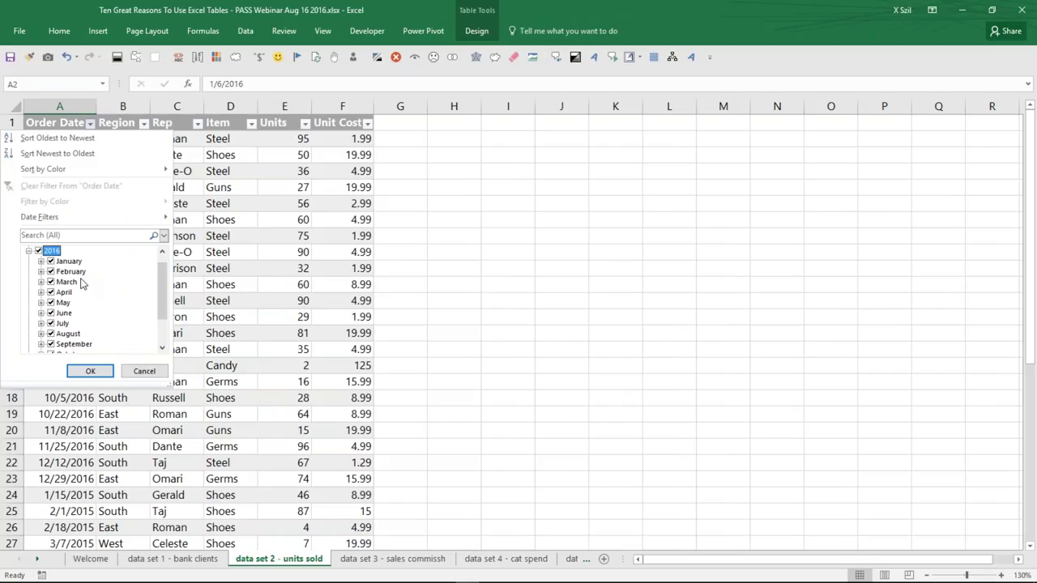
Step: Filter the Order Date column to show only January, February and March 2016
scroll(97, 324, "down", 2)
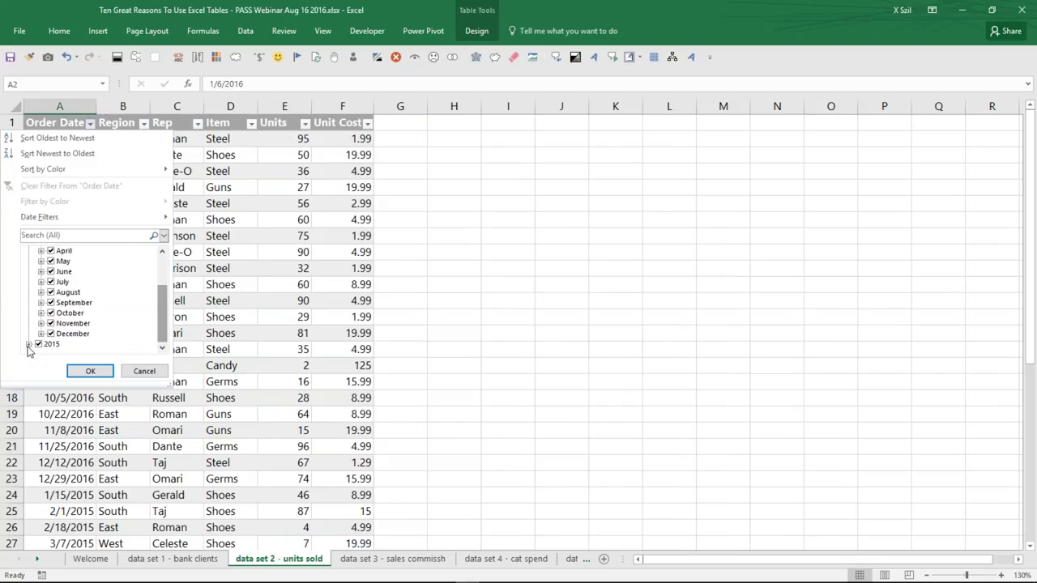
left_click(30, 347)
left_click_drag(166, 322, 166, 274)
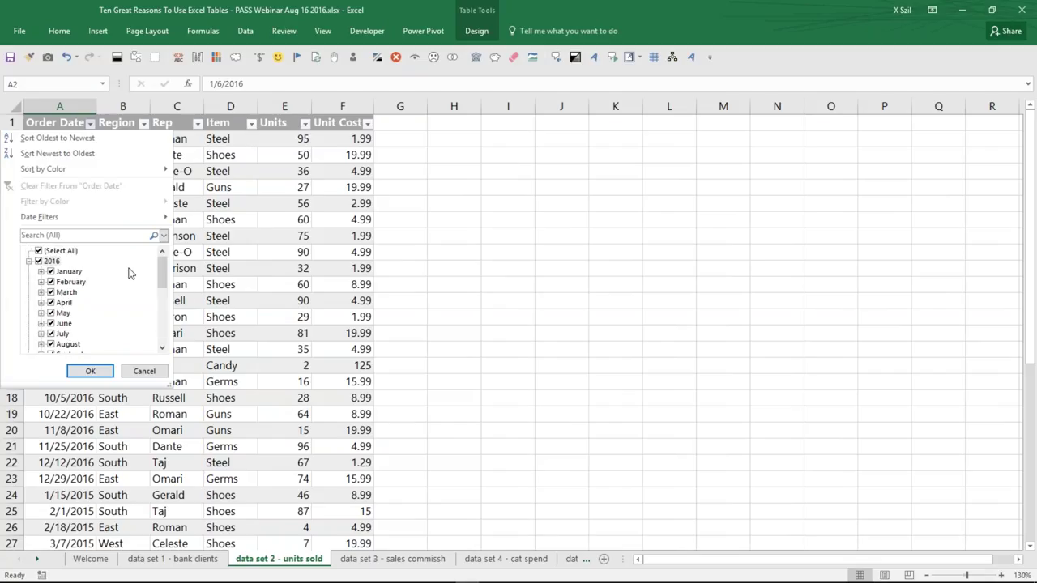
left_click(38, 251)
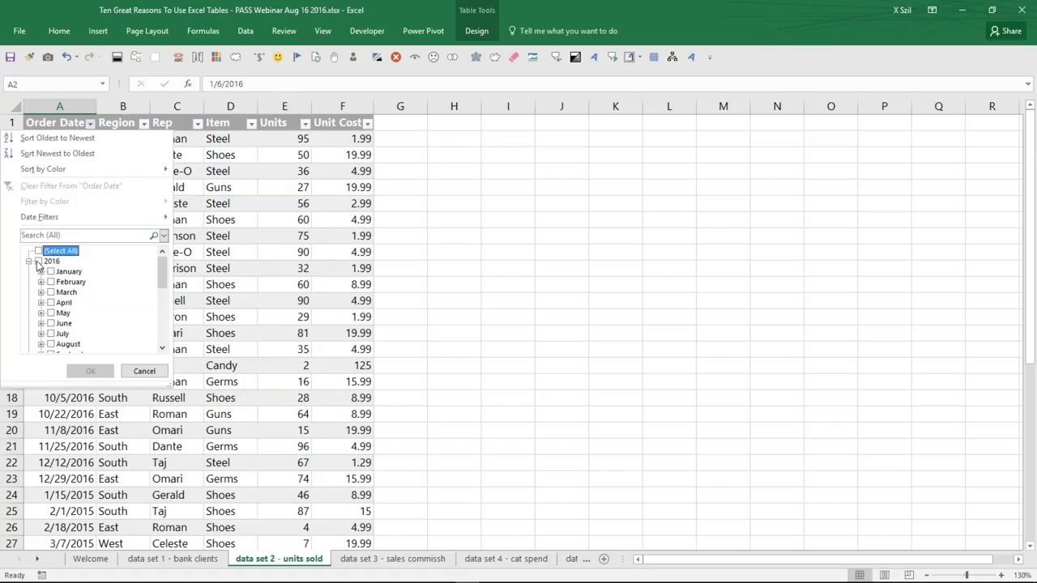
left_click(37, 261)
left_click(38, 251)
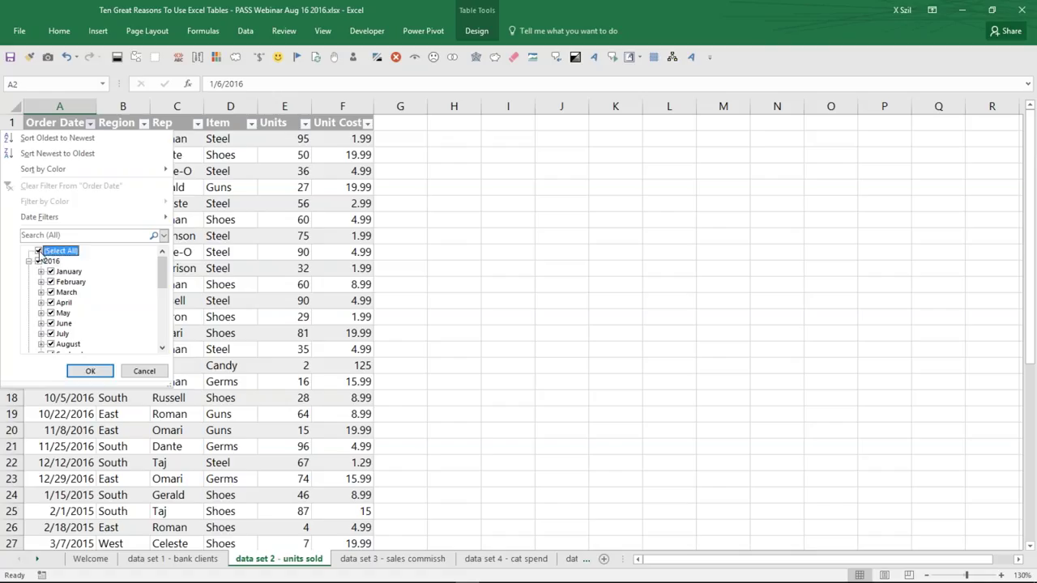
left_click(38, 251)
left_click(51, 271)
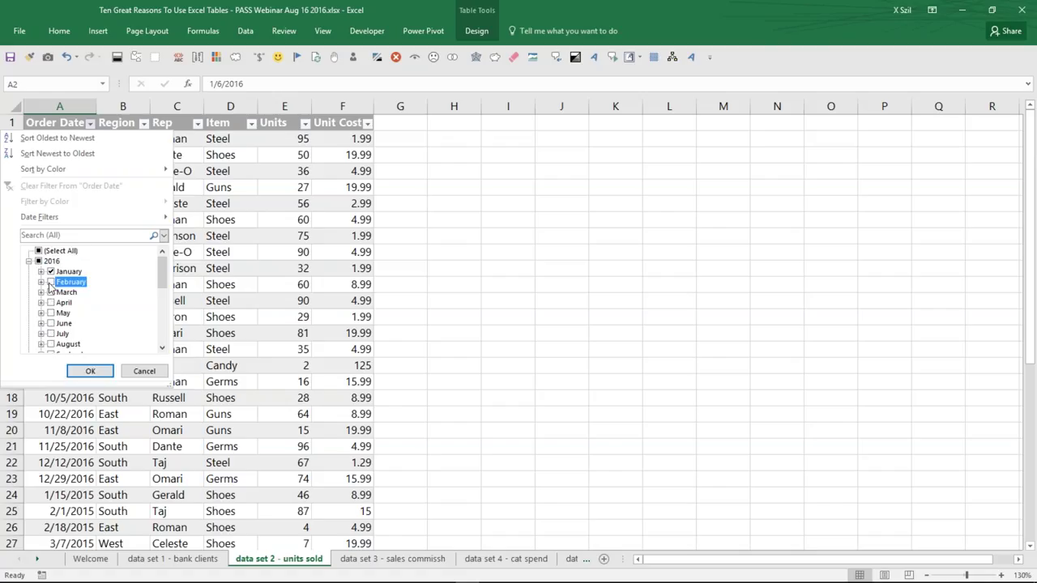
left_click(51, 281)
left_click(51, 292)
left_click(90, 371)
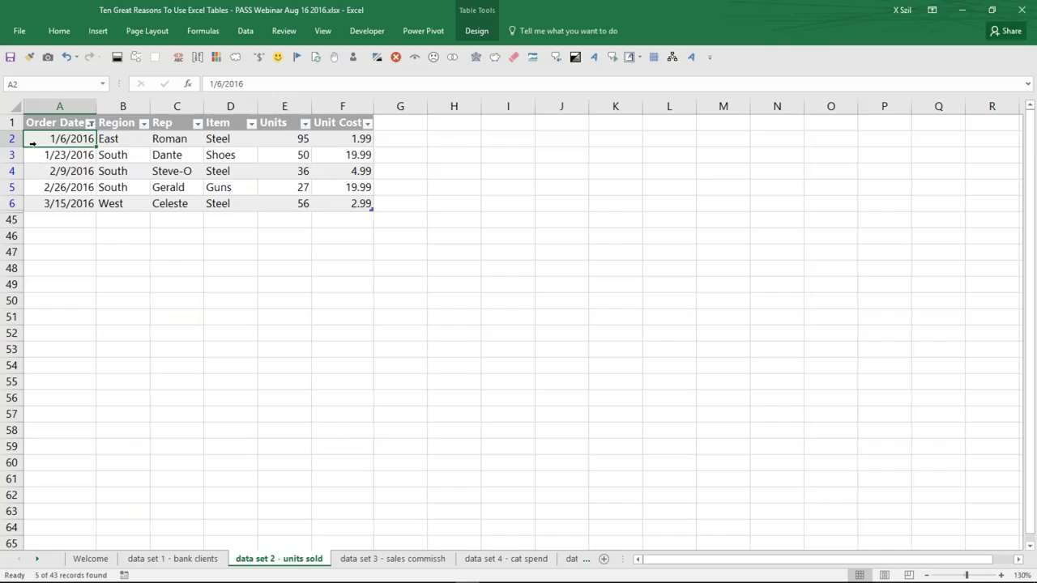
Step: Clear the filter from the Order Date column
left_click(89, 123)
left_click(65, 185)
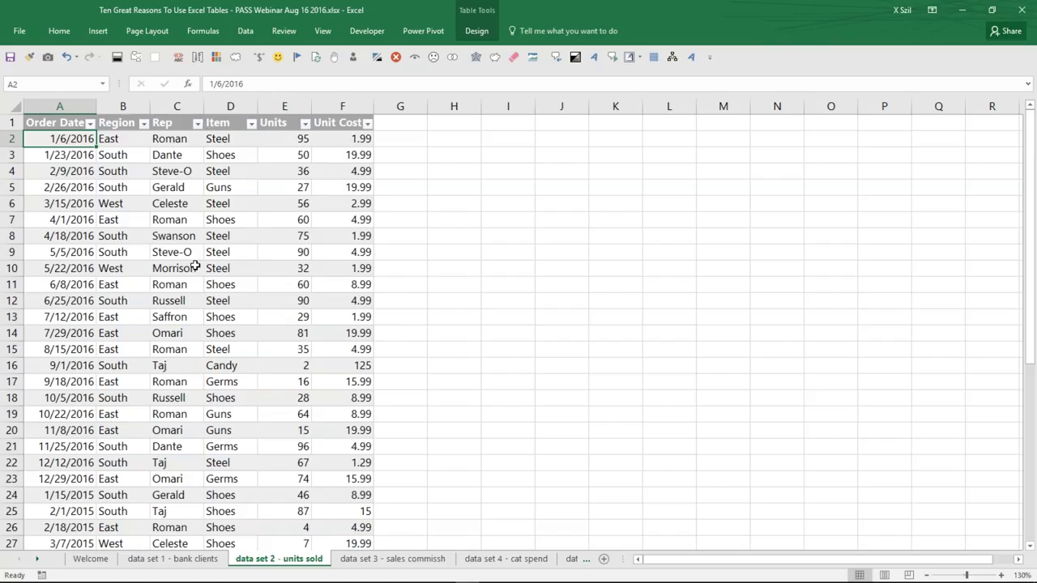
key("alt+Tab")
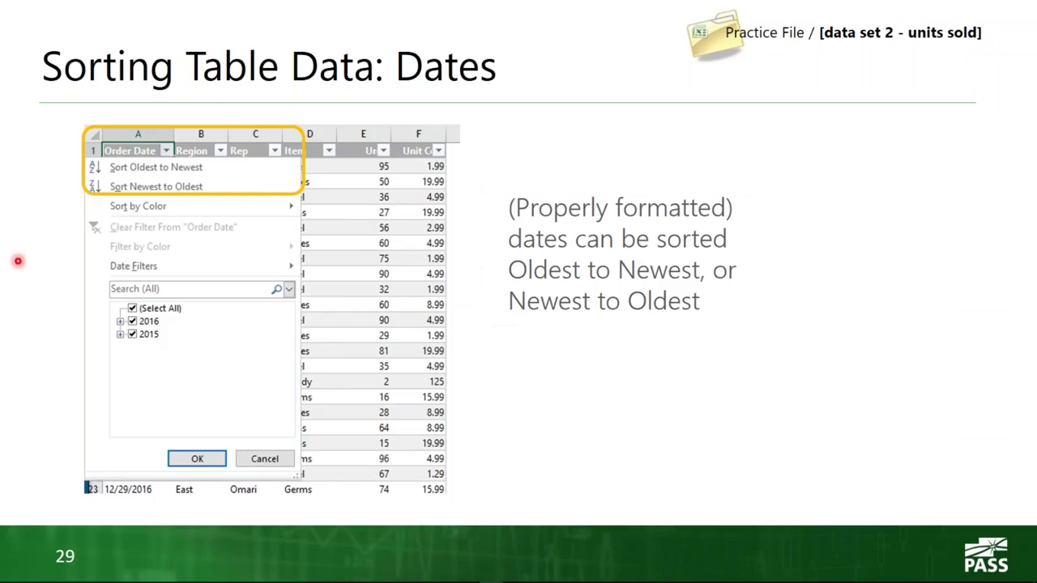
key("Right")
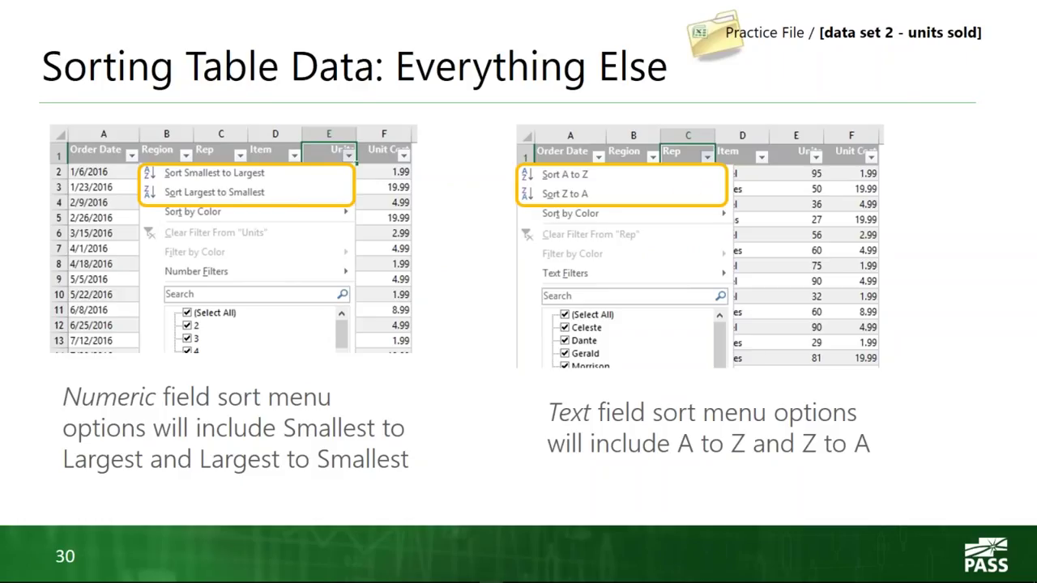
key("Right")
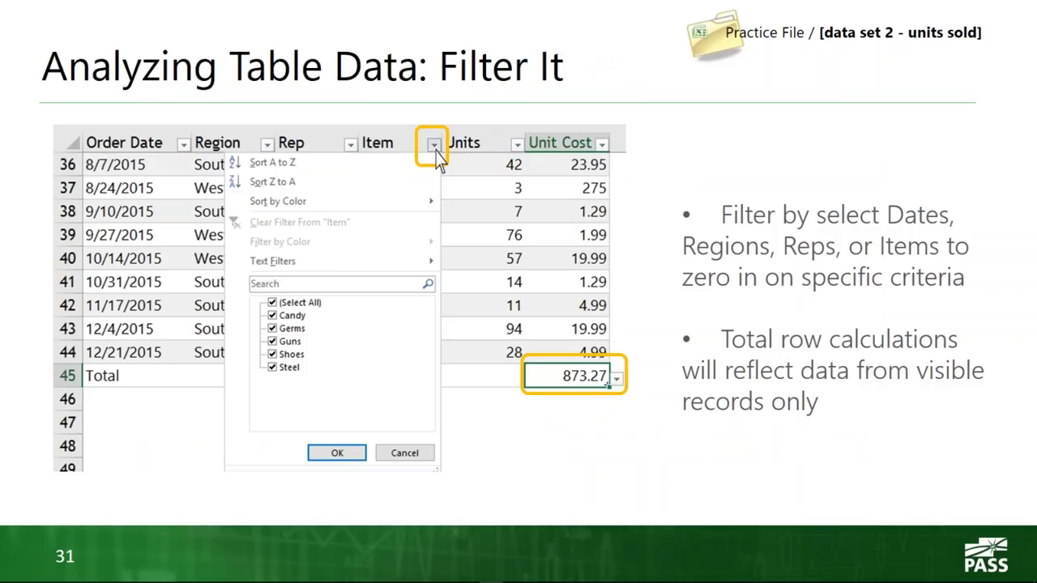
key("alt+Tab")
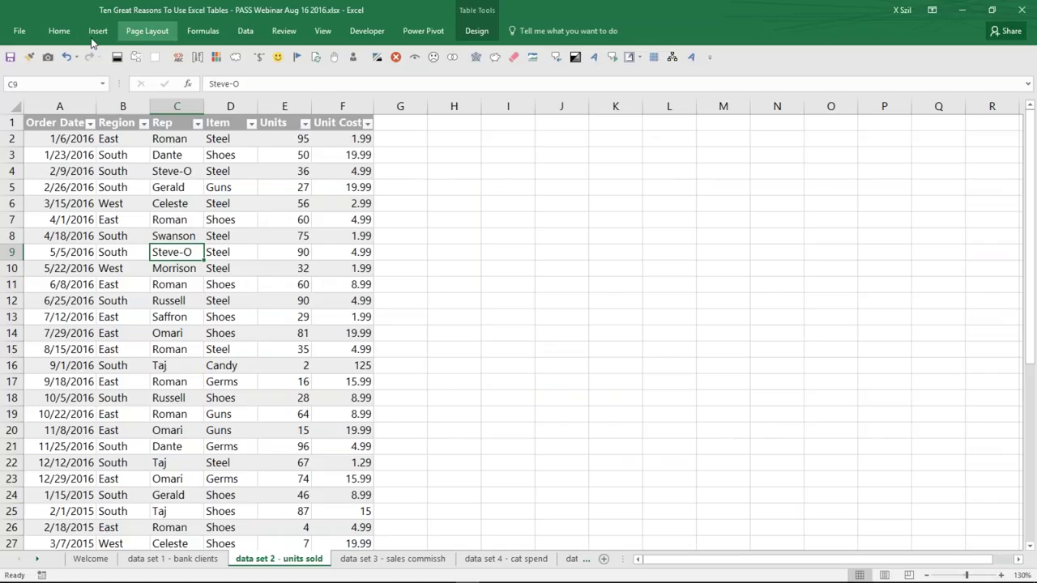
Step: Add a total row to the units sold table
left_click(475, 32)
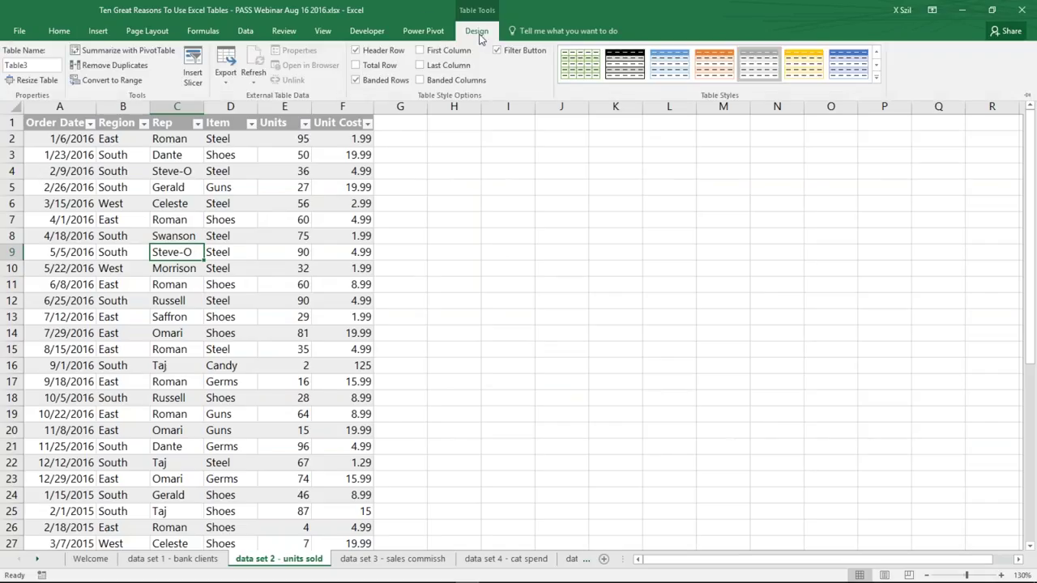
left_click(364, 70)
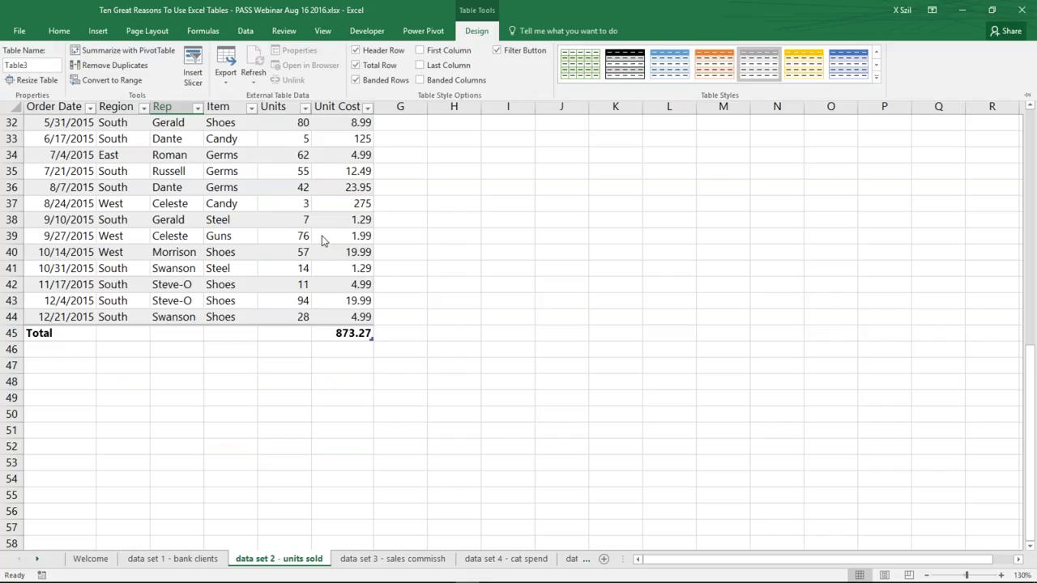
left_click(346, 333)
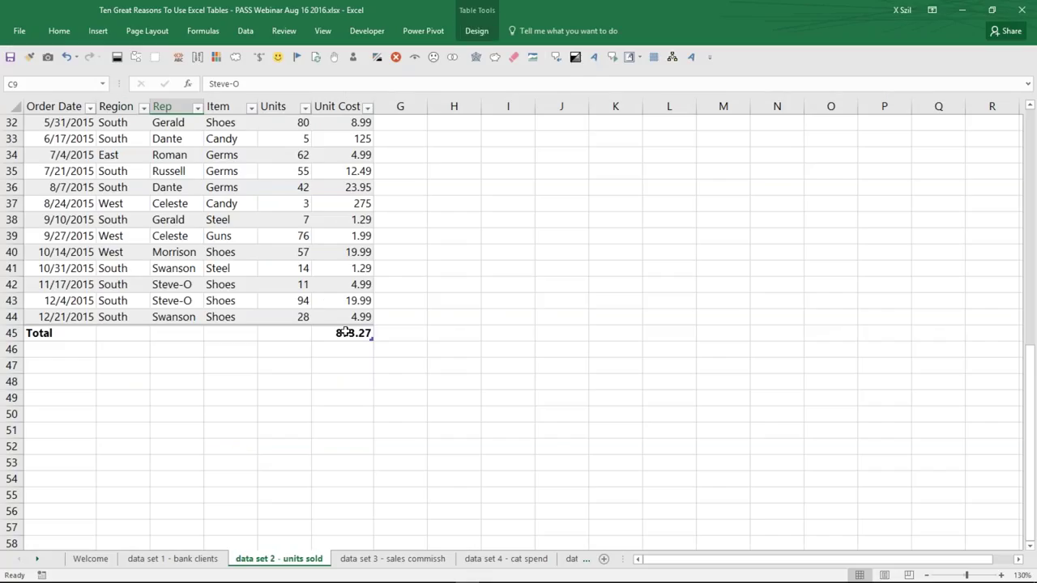
Step: Inspect the Unit Cost total's formula in the total row and choose Sum as its function
left_click(346, 333)
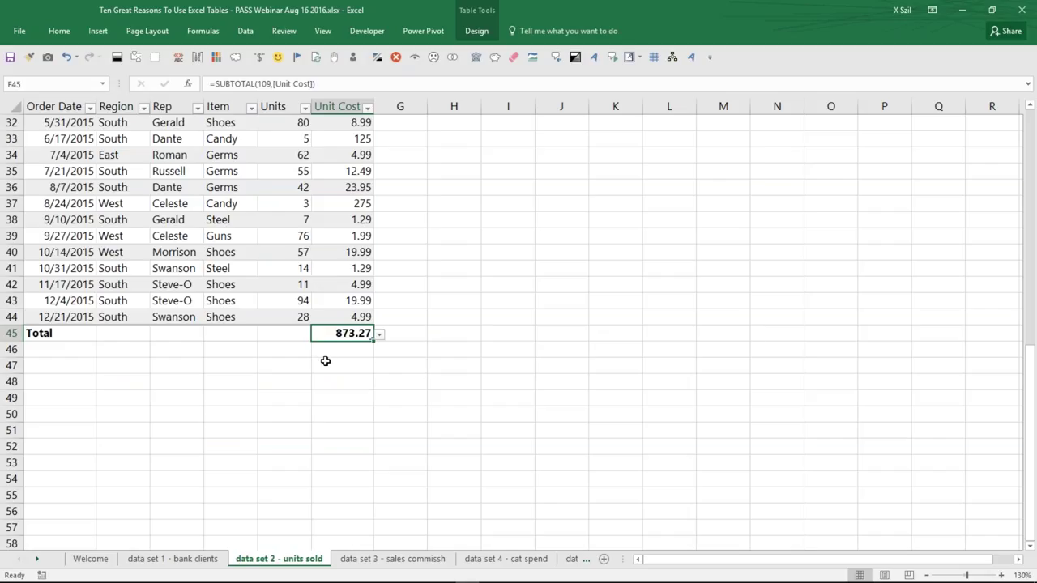
key("F2")
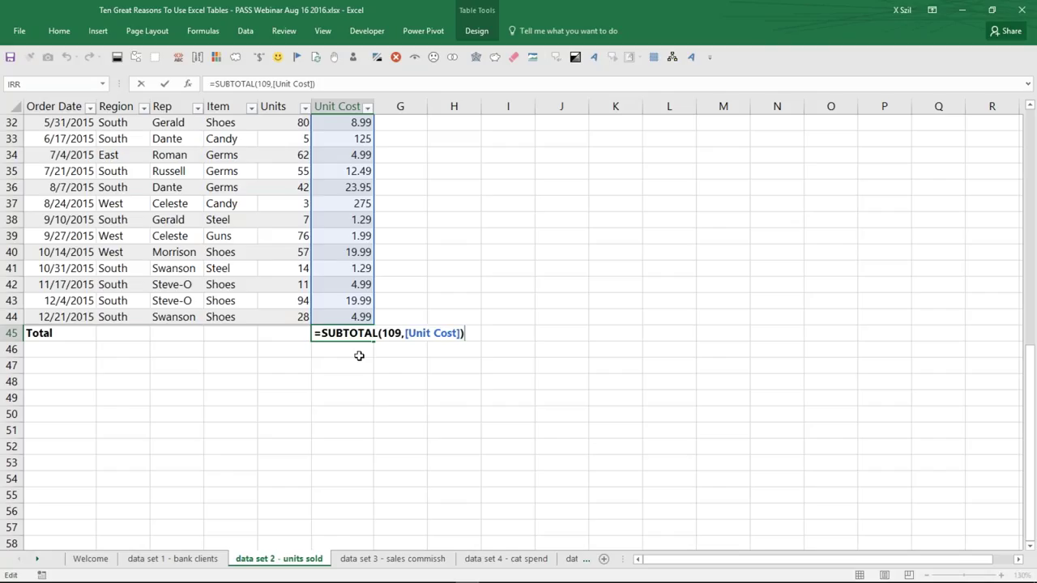
left_click(371, 335)
left_click(379, 334)
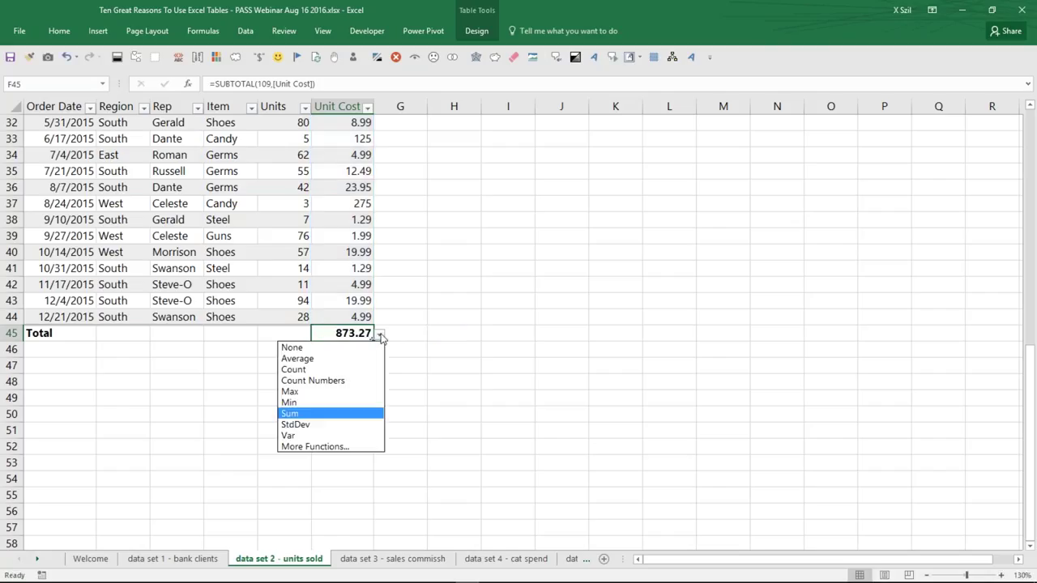
left_click(329, 418)
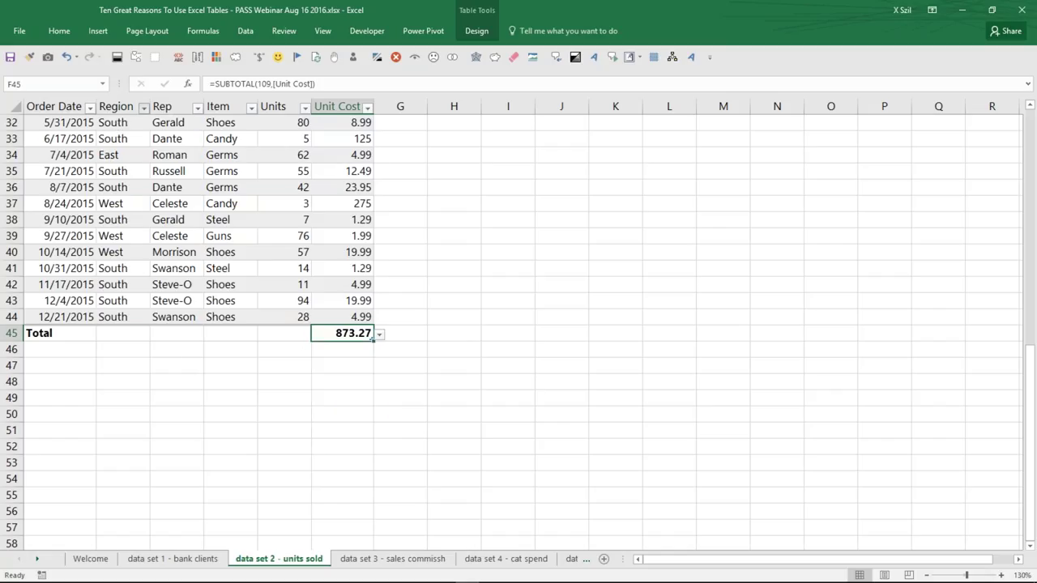
Step: Filter the Region column to South and West and review the visible records with their Unit Cost total
left_click(144, 107)
left_click(39, 235)
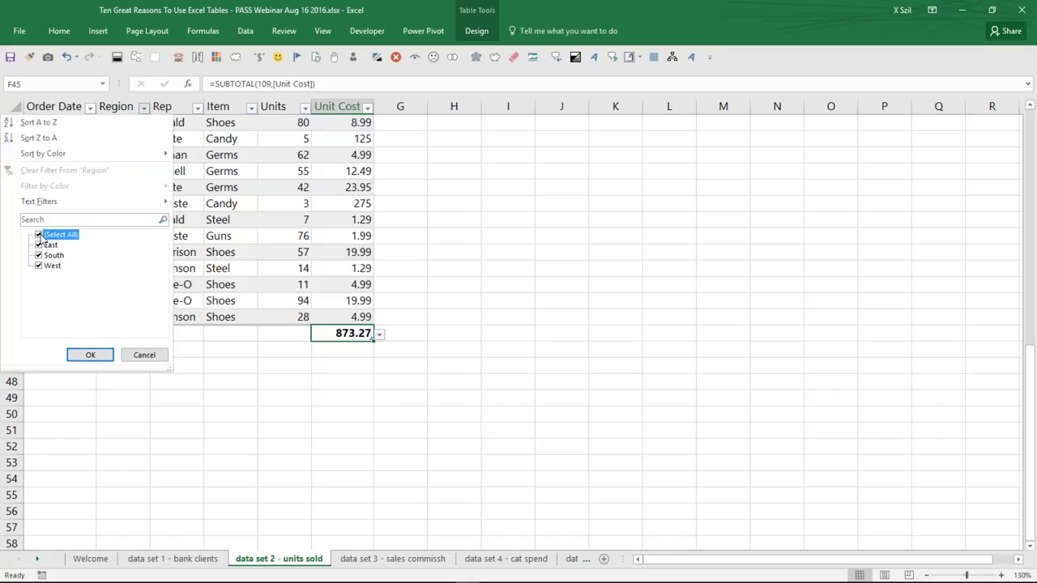
left_click(39, 255)
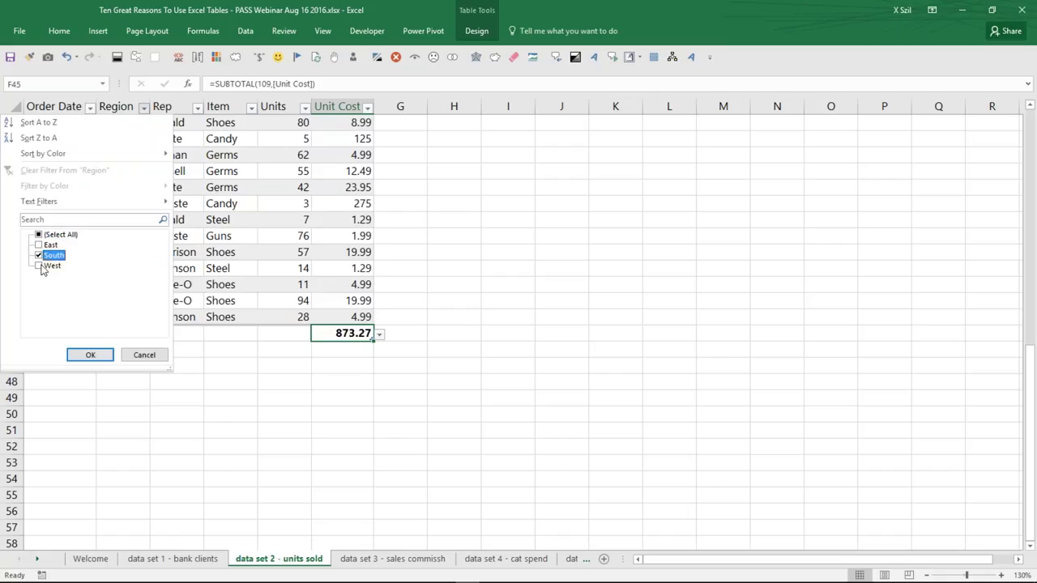
left_click(97, 357)
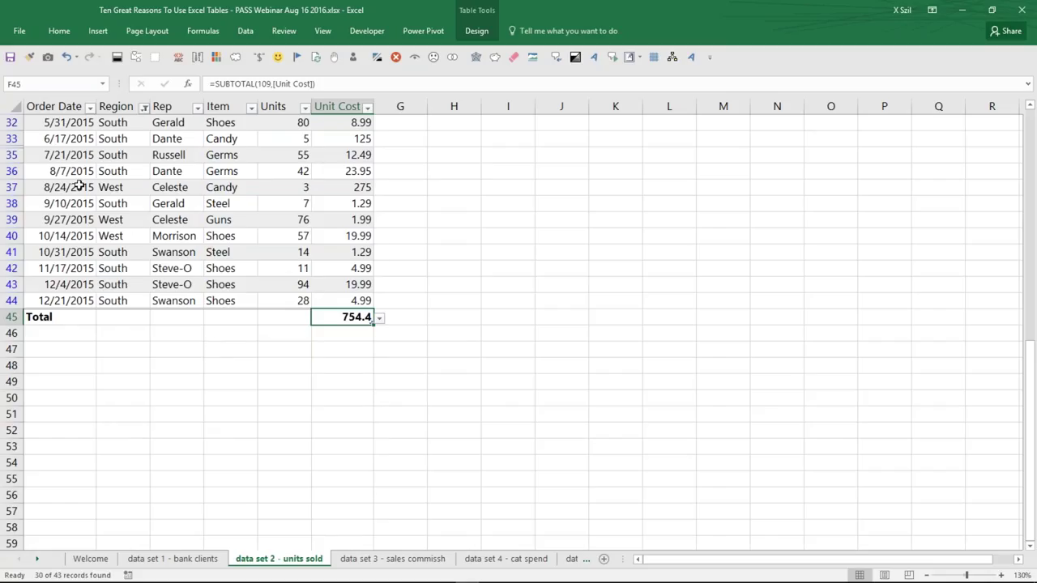
scroll(78, 186, "up", 3)
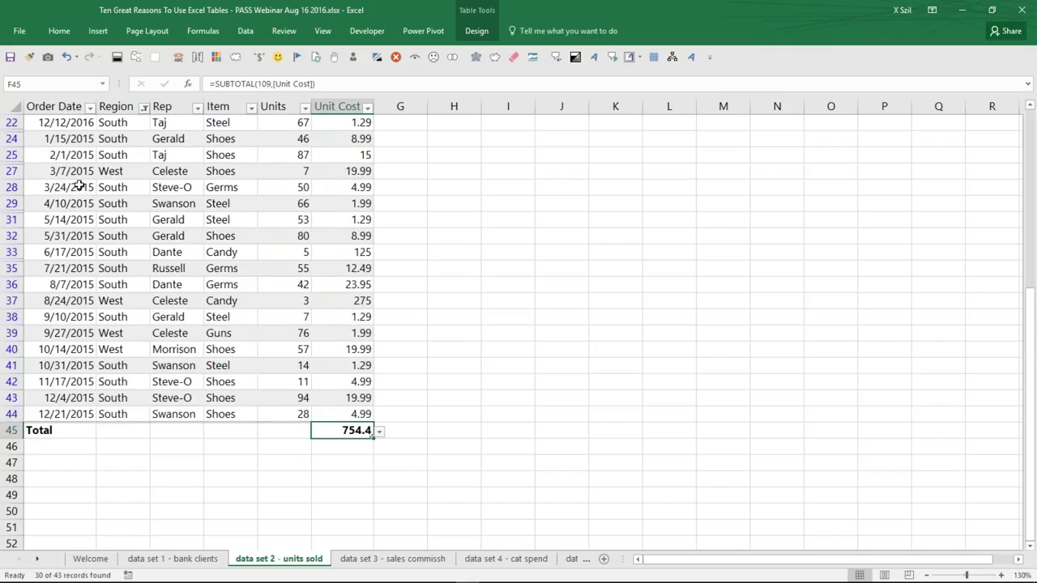
scroll(78, 186, "up", 3)
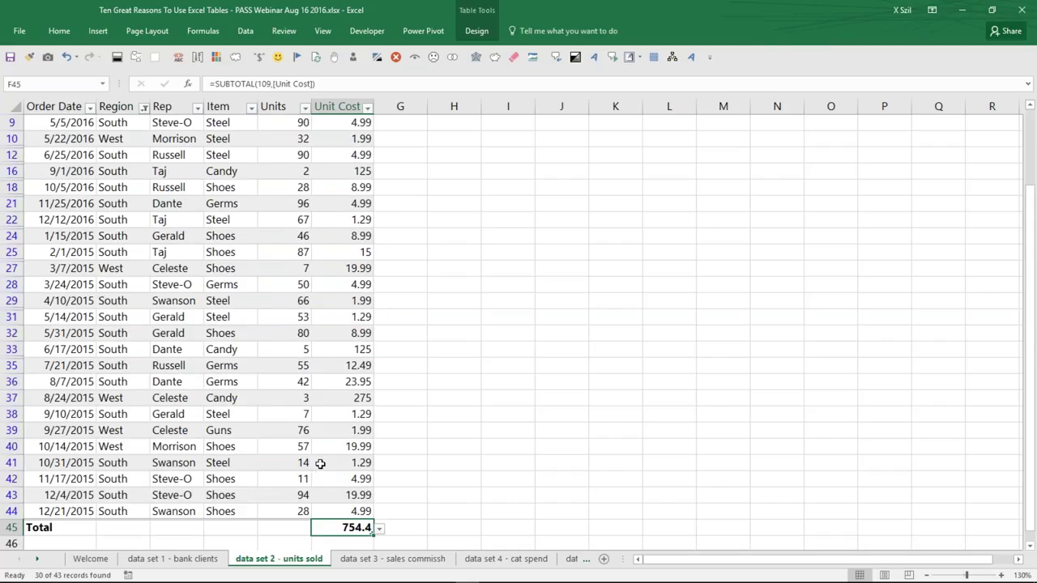
scroll(320, 462, "down", 1)
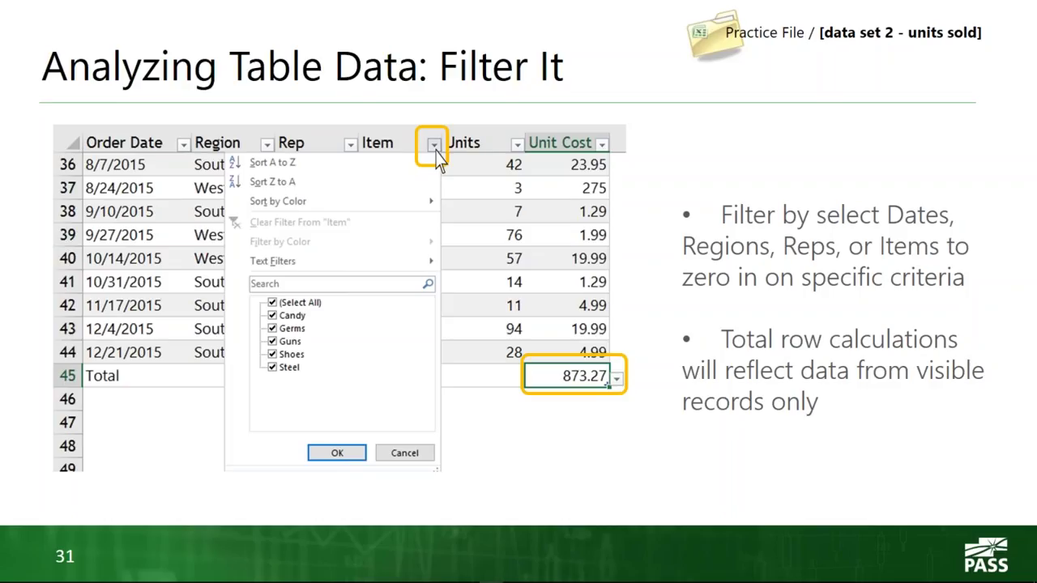
key("Right")
key("Right")
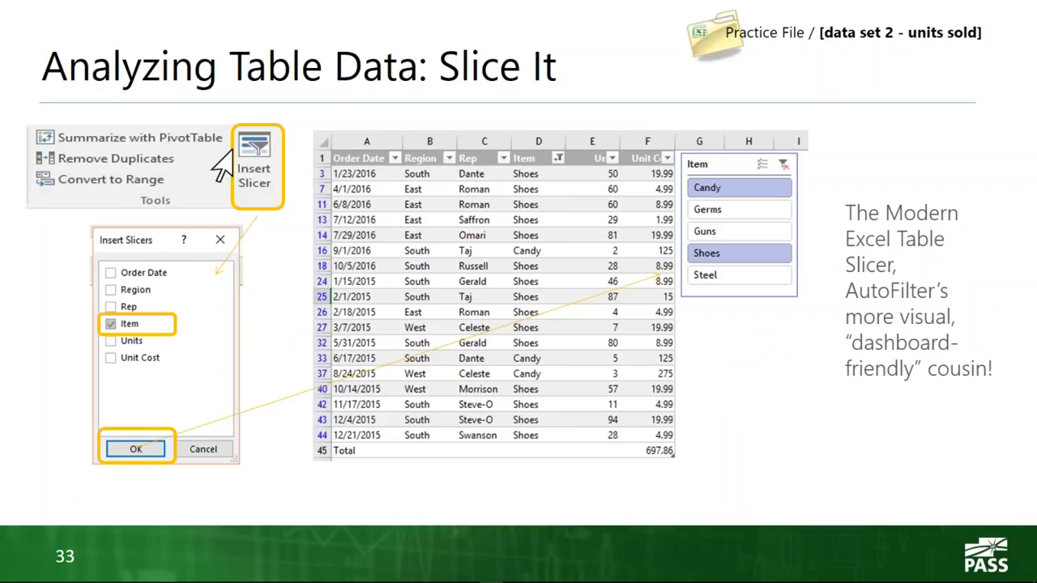
key("alt+Tab")
Step: Undo the filter on the Region column
left_click(144, 106)
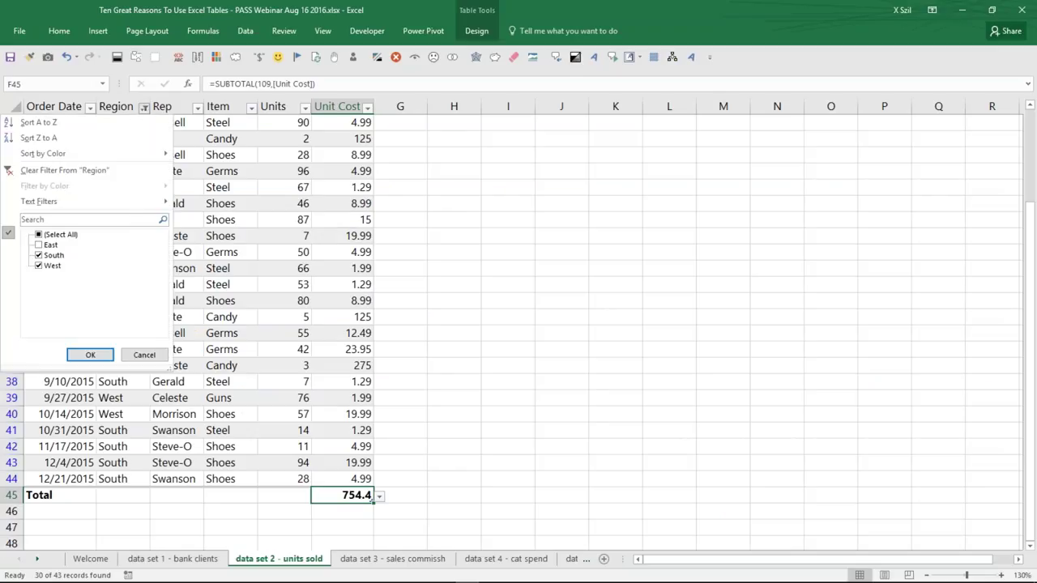
key("Escape")
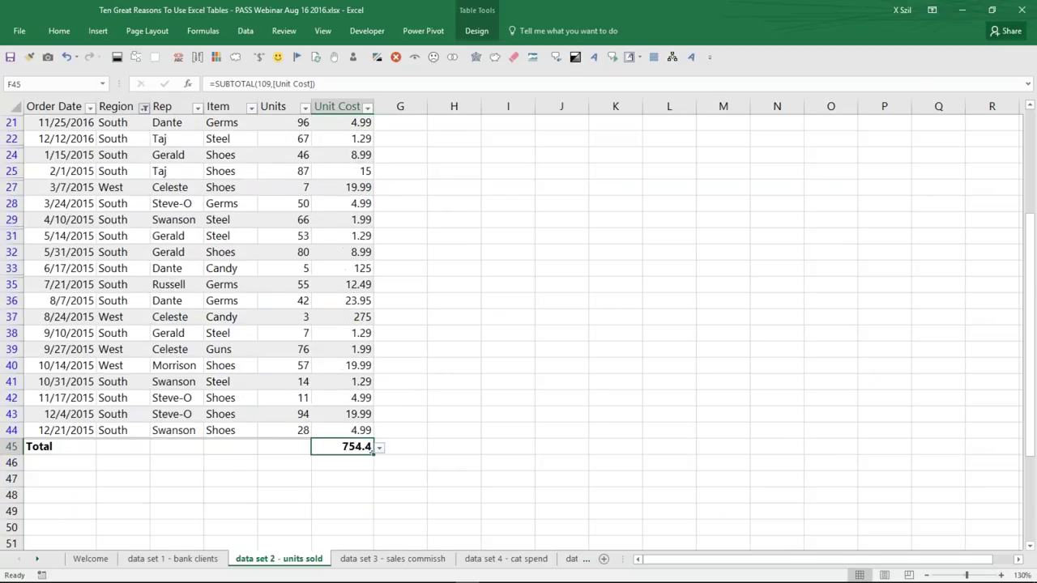
key("ctrl+z")
Step: Insert a slicer for the table's Item field
scroll(275, 308, "up", 1)
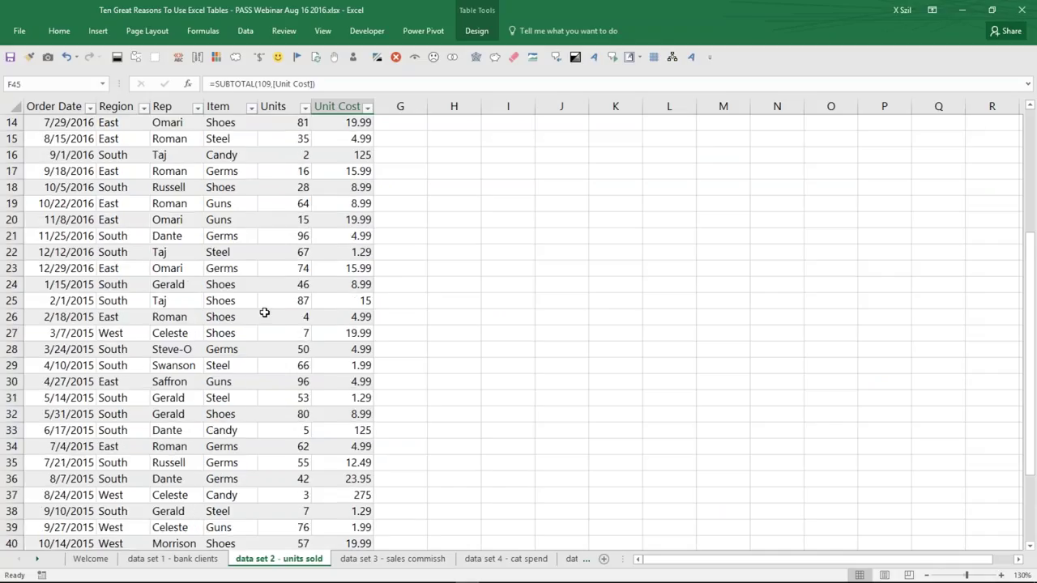
scroll(264, 313, "up", 5)
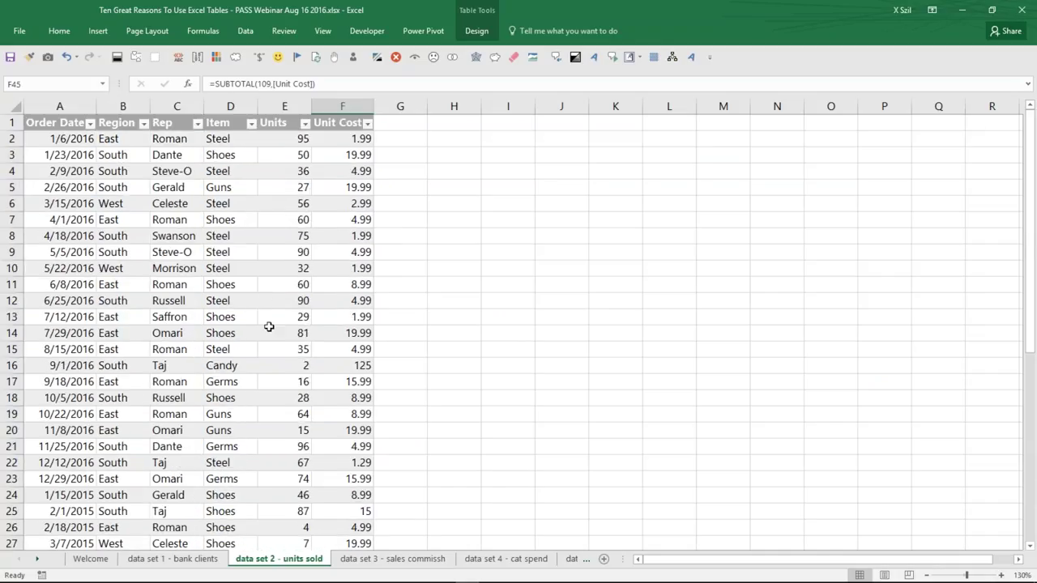
left_click(169, 317)
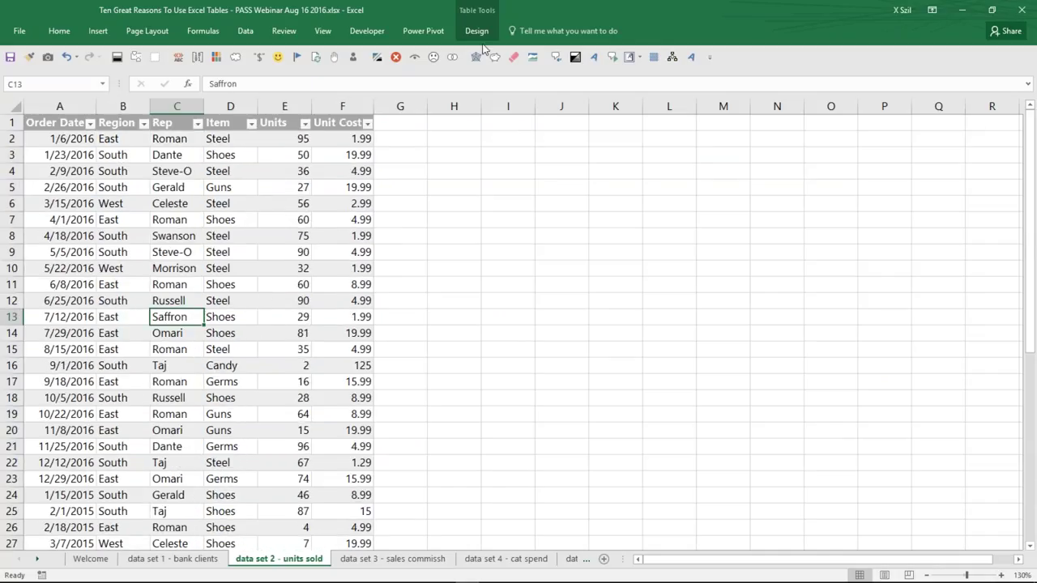
left_click(489, 34)
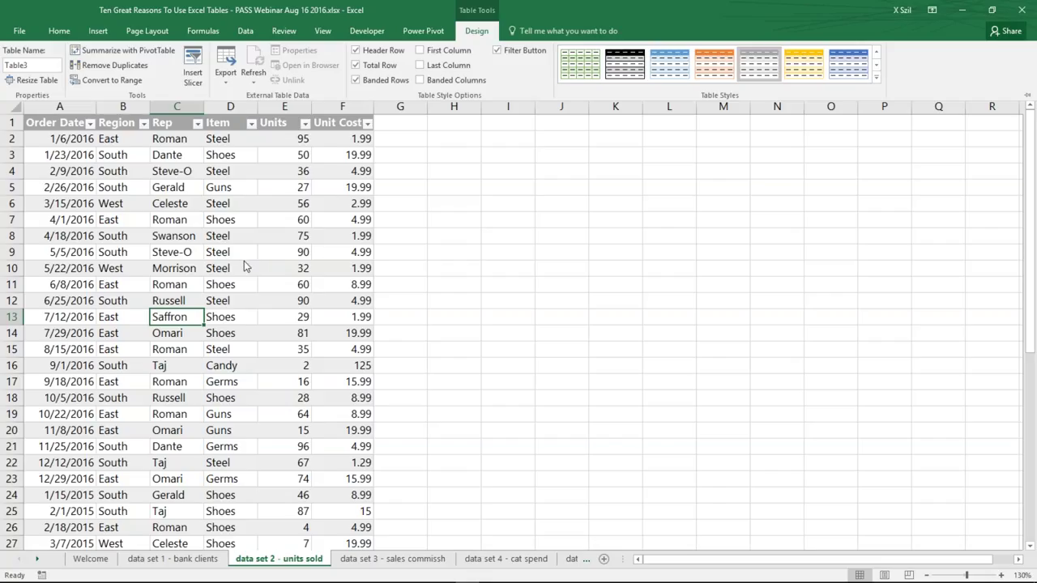
left_click(192, 73)
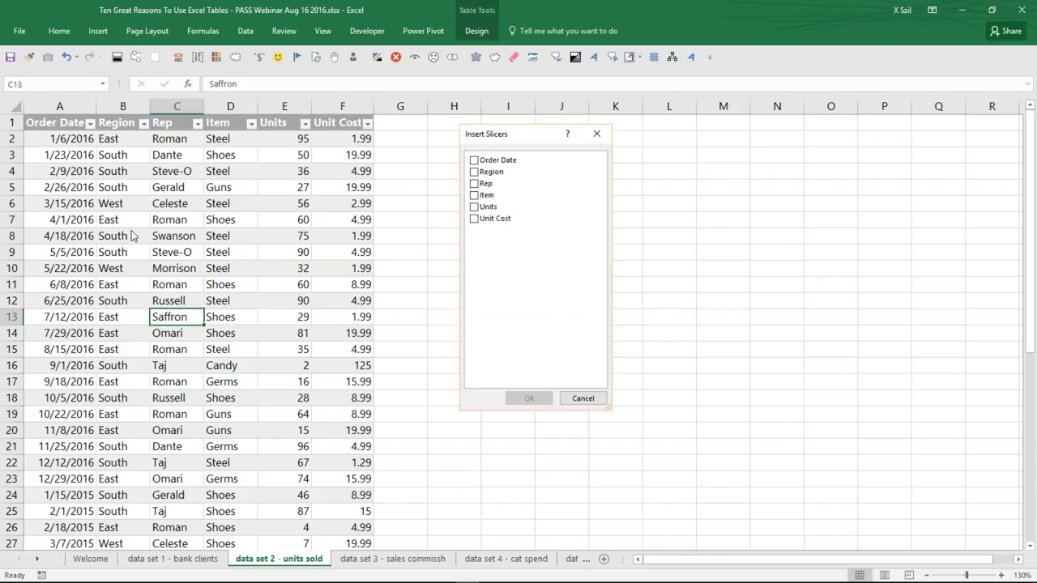
left_click(473, 195)
left_click(529, 398)
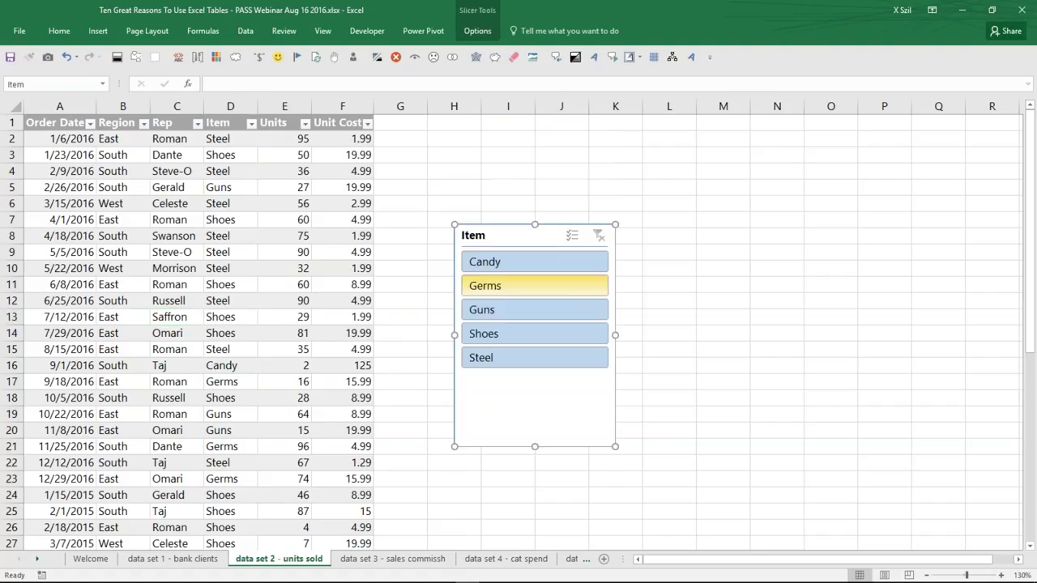
Step: Shorten the Item slicer and place it just beside the table, near the first rows of columns G to J
left_click_drag(613, 446, 613, 373)
left_click_drag(515, 227, 469, 128)
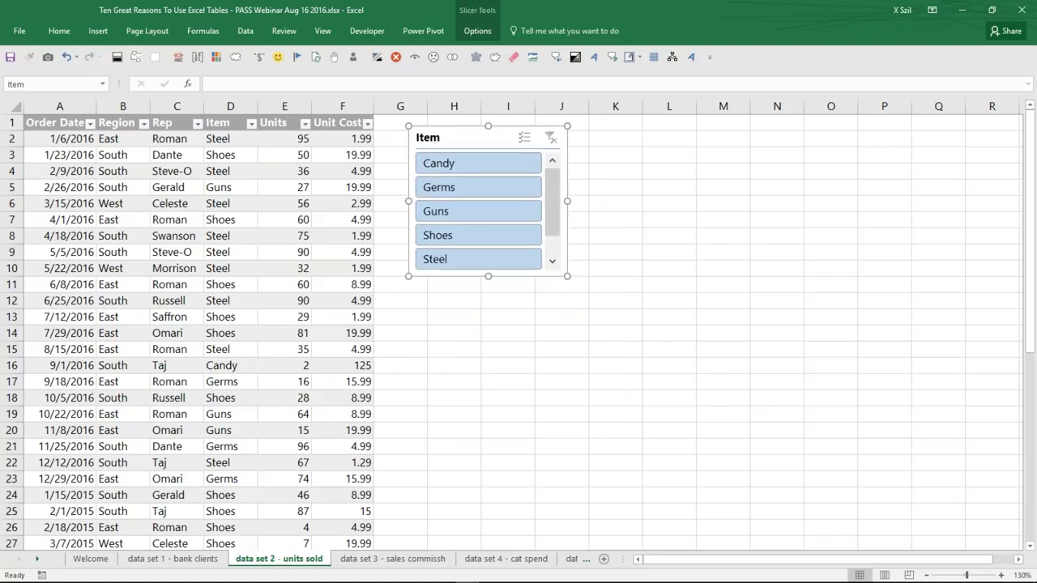
left_click(251, 124)
left_click(226, 370)
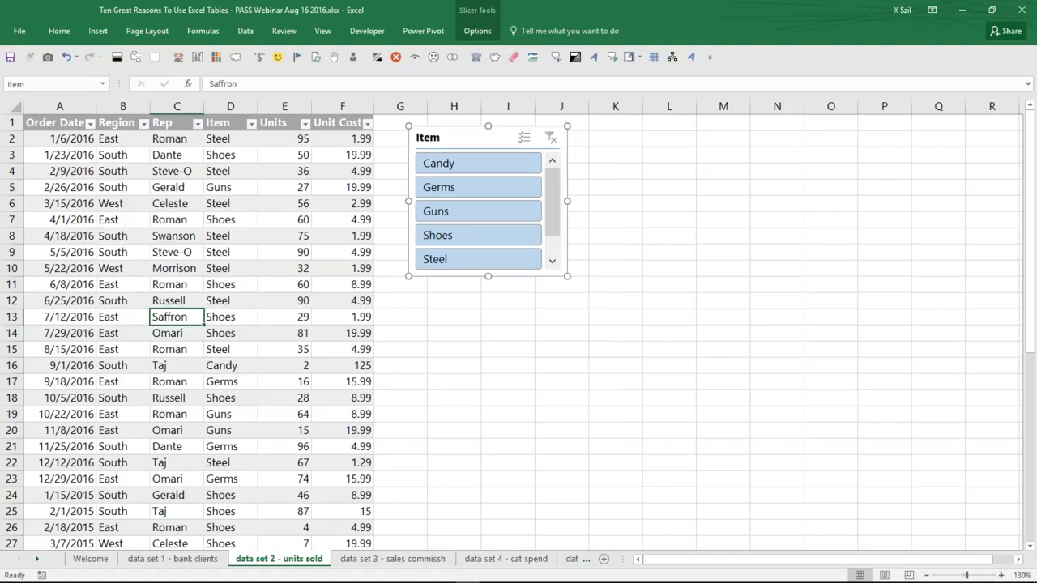
Step: Extend the Item slicer downward until all five items fit, and filter the table to Candy
left_click(571, 280)
left_click(567, 275)
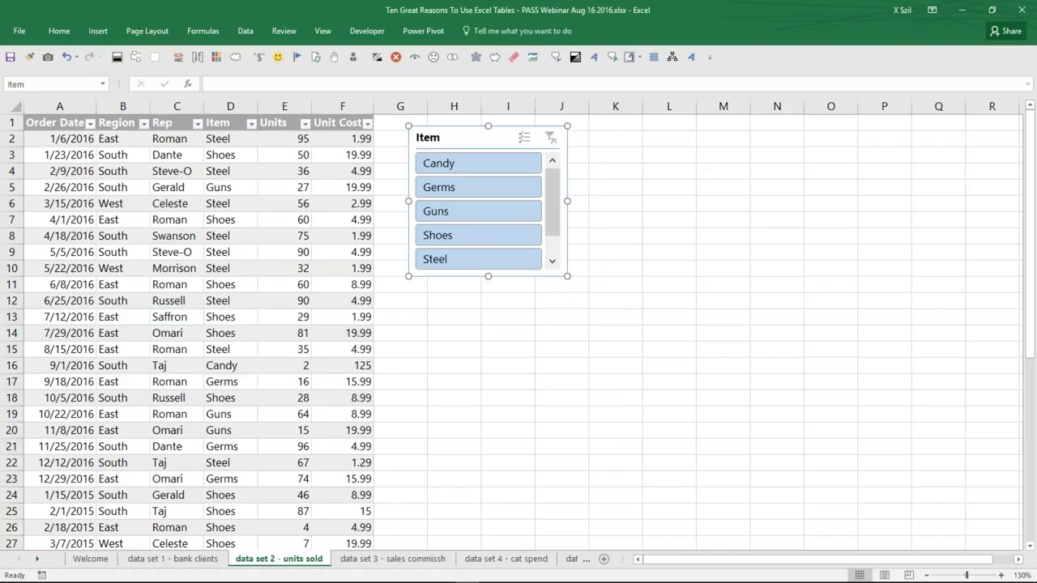
left_click_drag(567, 276, 568, 296)
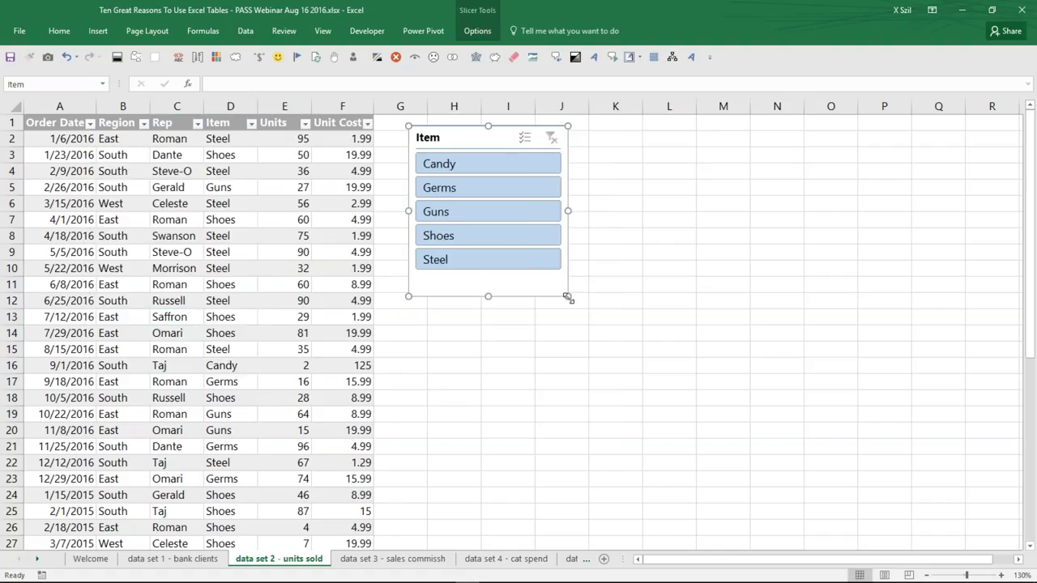
left_click(438, 165)
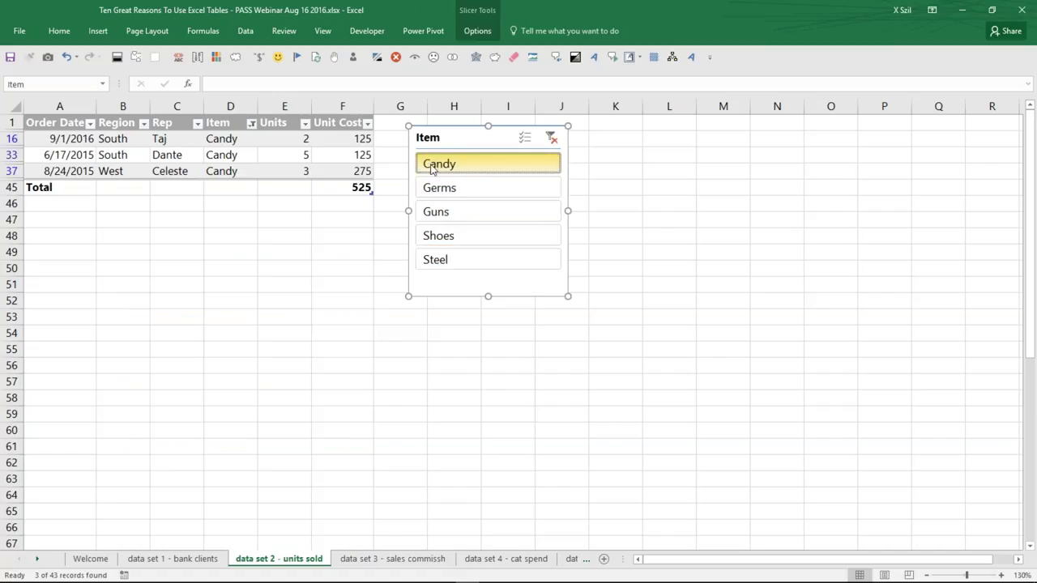
Step: Set the total row's function for the Units column to Sum
left_click(276, 190)
left_click(317, 188)
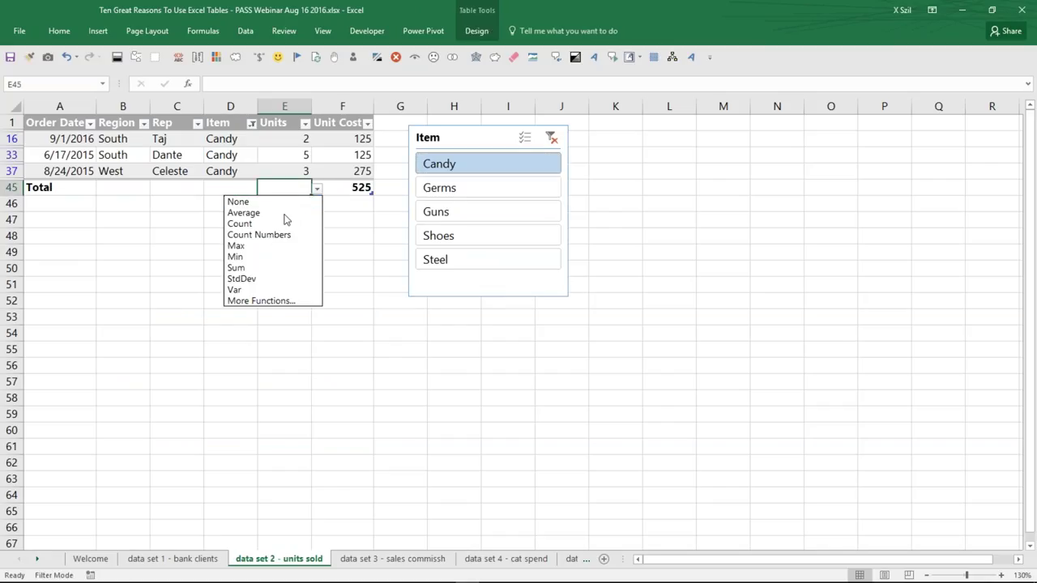
left_click(274, 268)
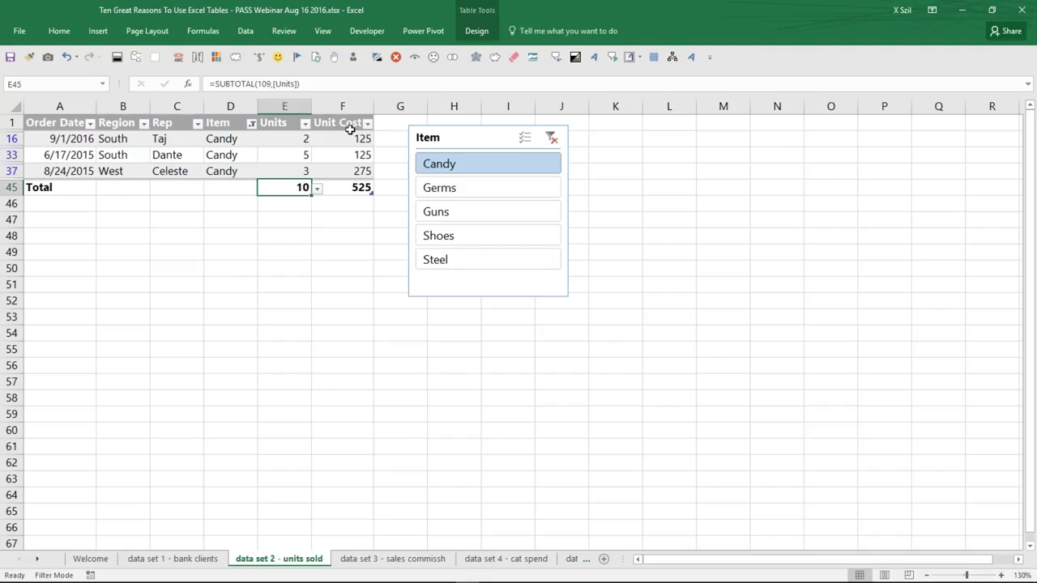
Step: Check the Unit Cost total's formula, and add Shoes to the Candy selection in the Item slicer
left_click(342, 126)
left_click(347, 189)
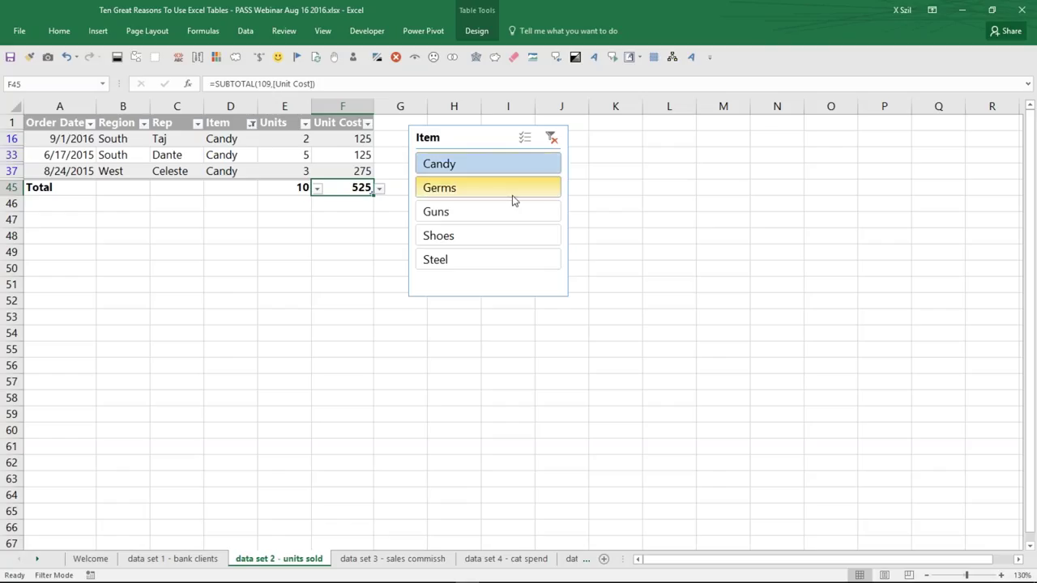
left_click(509, 239, "ctrl")
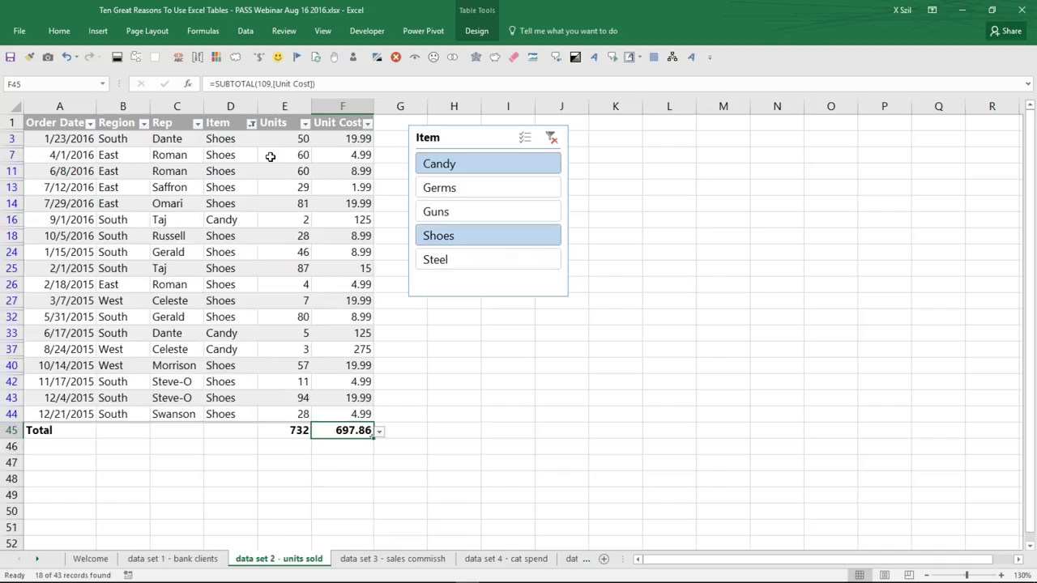
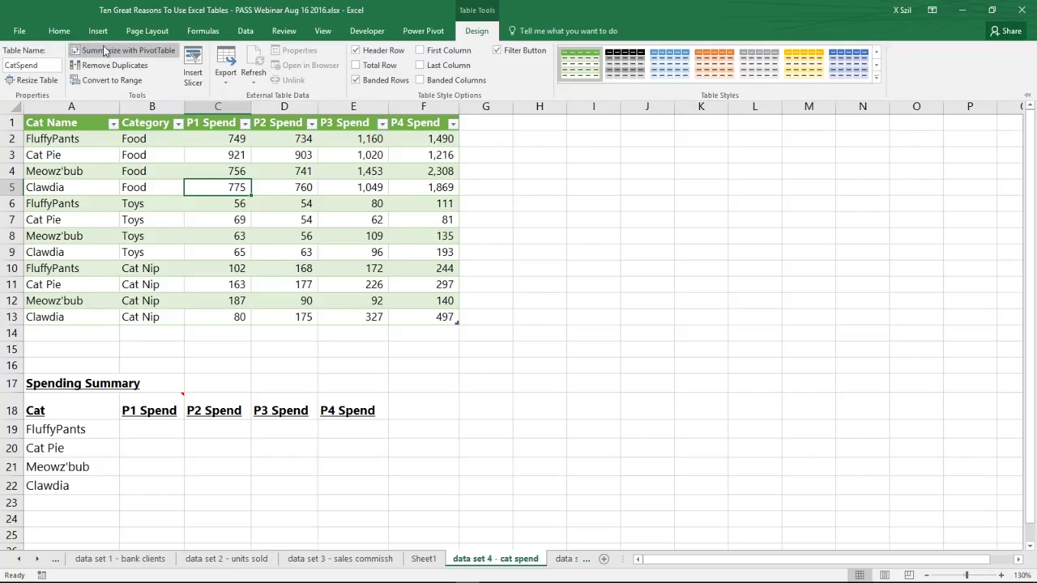
Step: Check the name of the cat spend table and select FluffyPants' P1 Spend cell, B19, in the Spending Summary
left_click(25, 65)
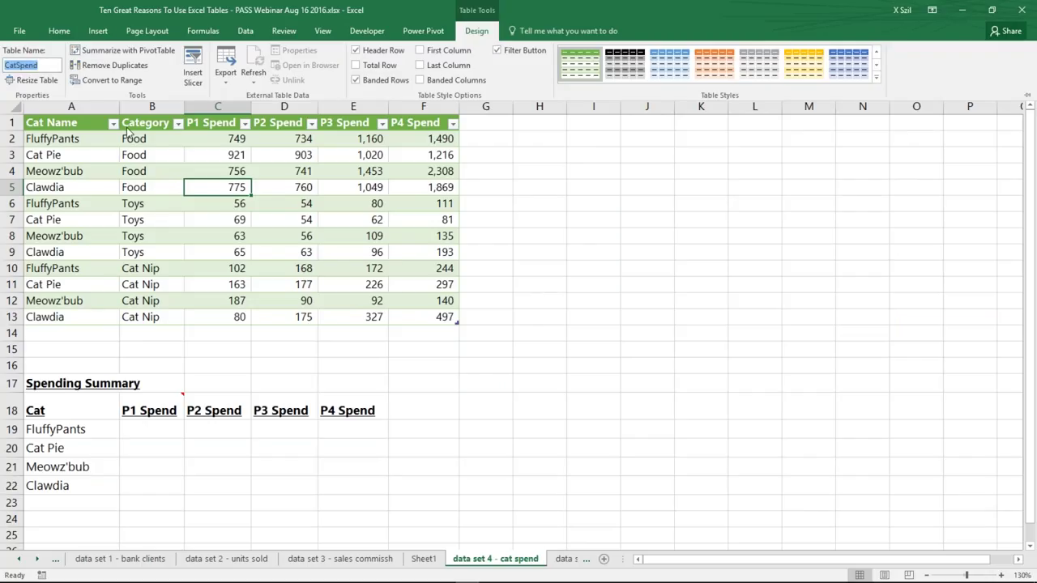
left_click(134, 435)
type("=")
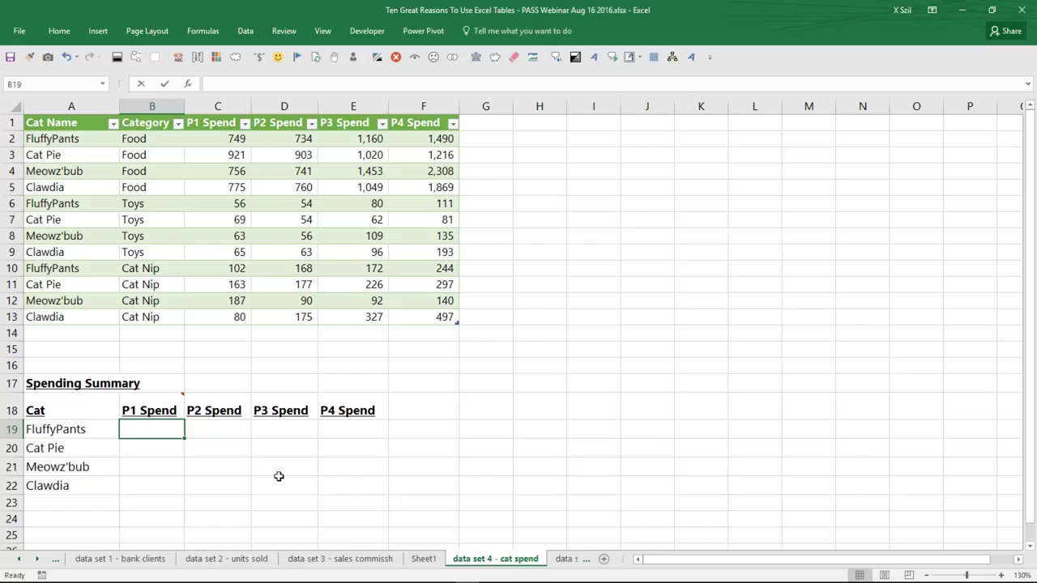
key("Escape")
scroll(263, 467, "up", 1, "ctrl")
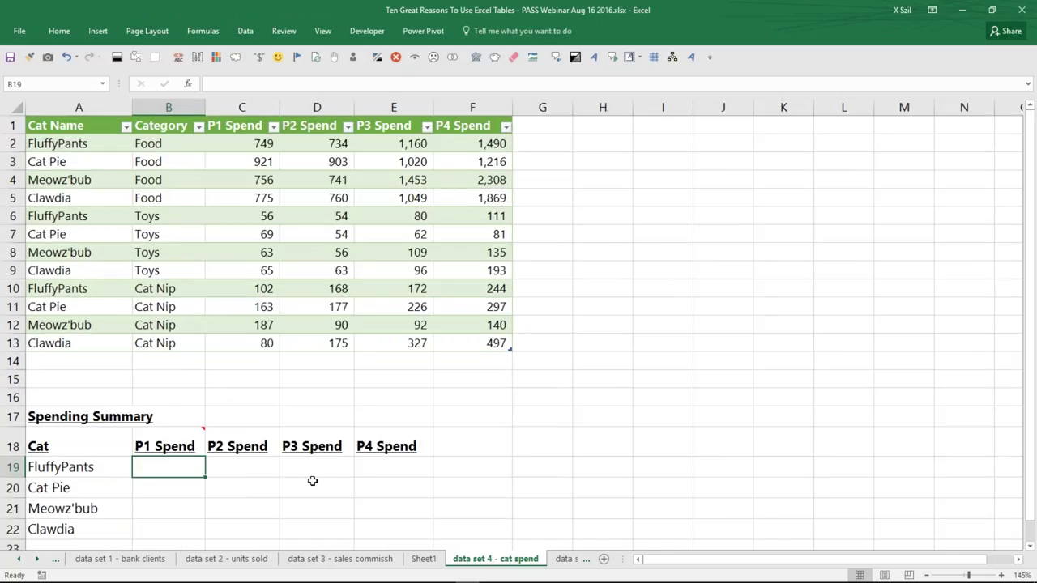
scroll(312, 481, "down", 1)
scroll(312, 481, "up", 1)
Step: Start a SUMIFS formula in cell B19 of the Spending Summary
type("=")
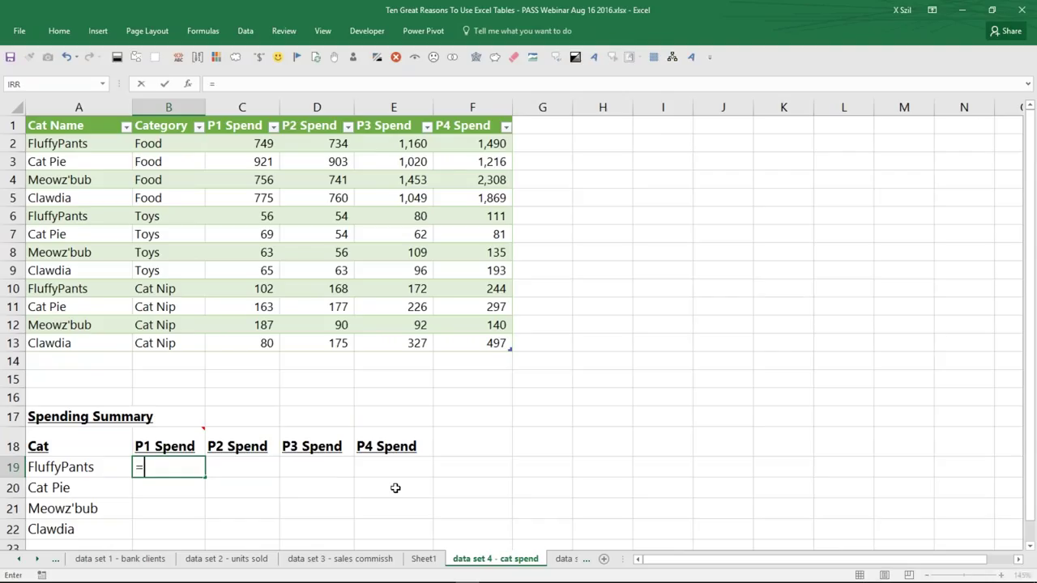
key("Caps_Lock")
key("Caps_Lock")
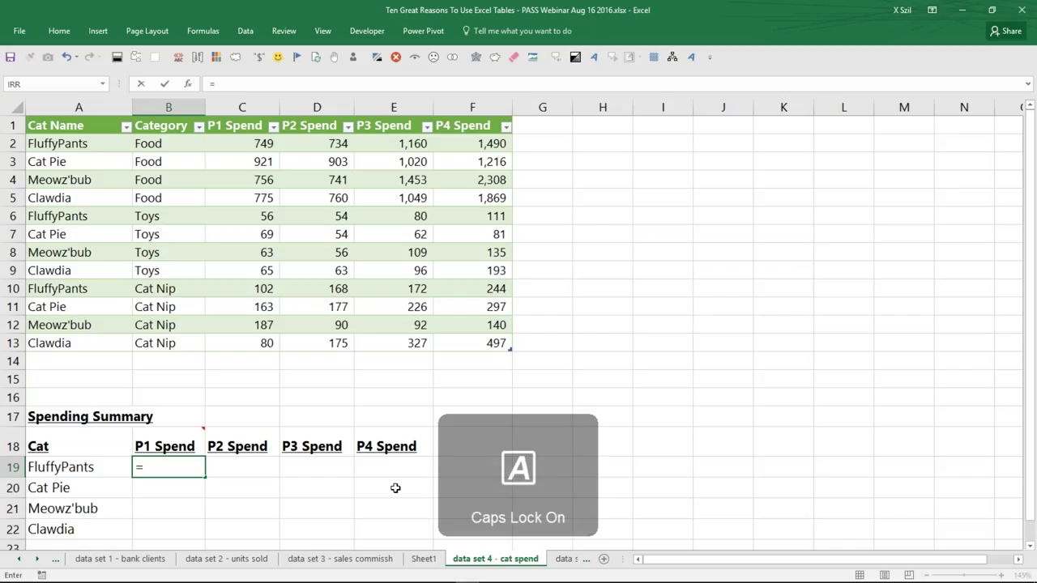
type("SUM(")
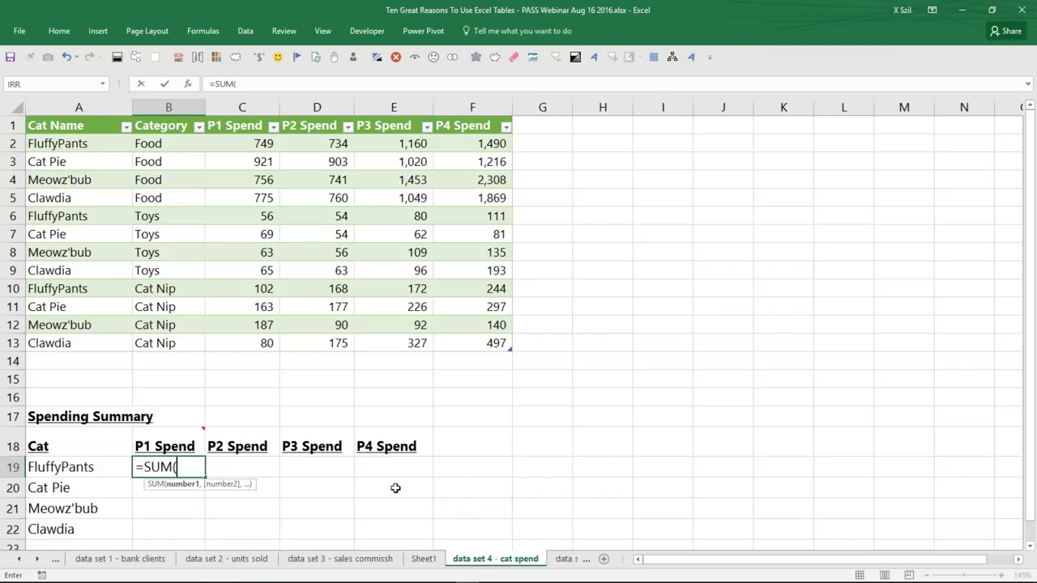
key("BackSpace")
type("I")
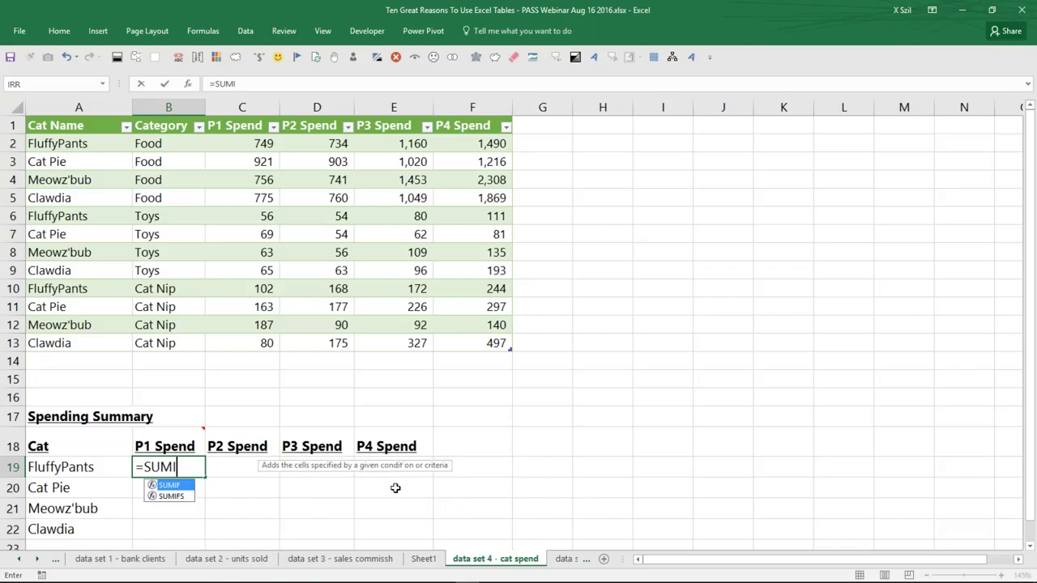
type("FS")
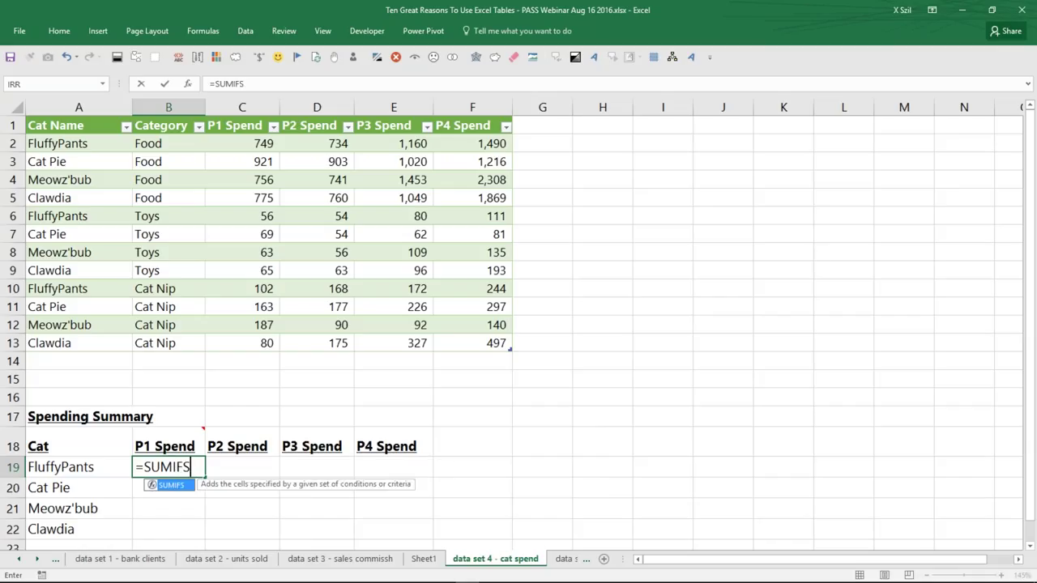
type("(")
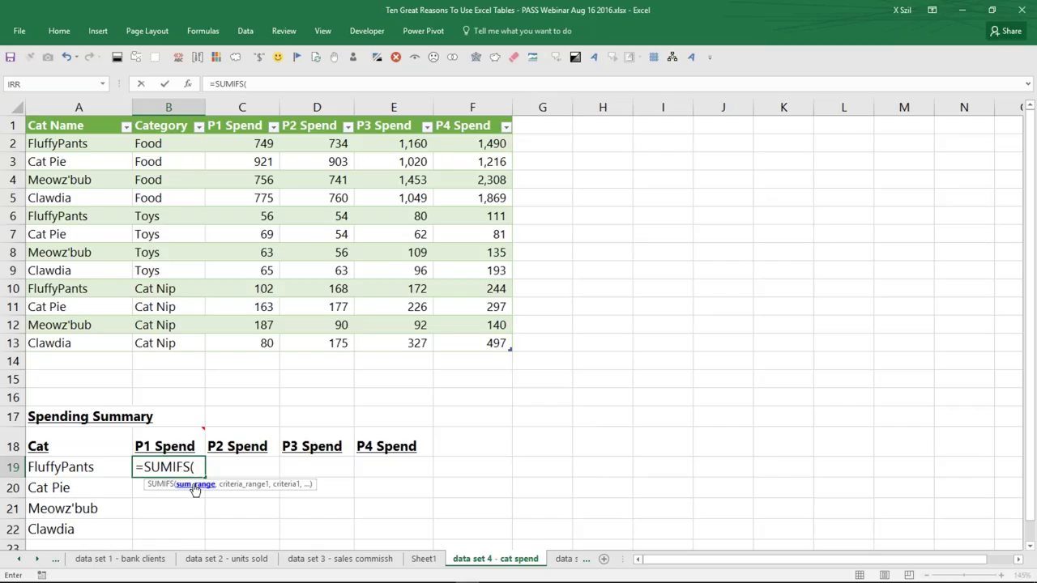
Step: Give the SUMIFS formula the sum range C$2:C$13 and the criteria range $A$2:$A$13
mouse_move(171, 451)
type("c$2:")
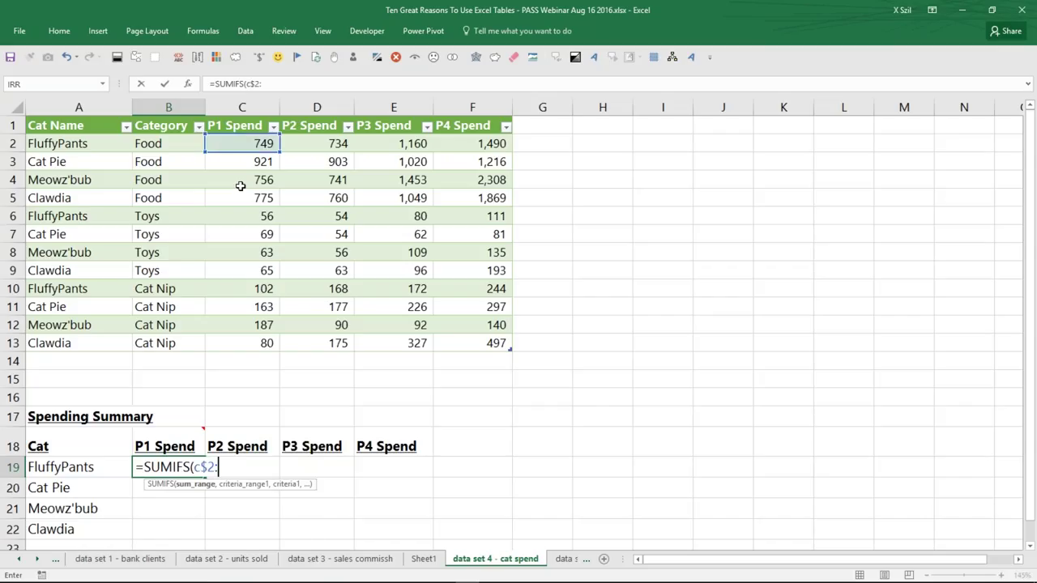
type("c")
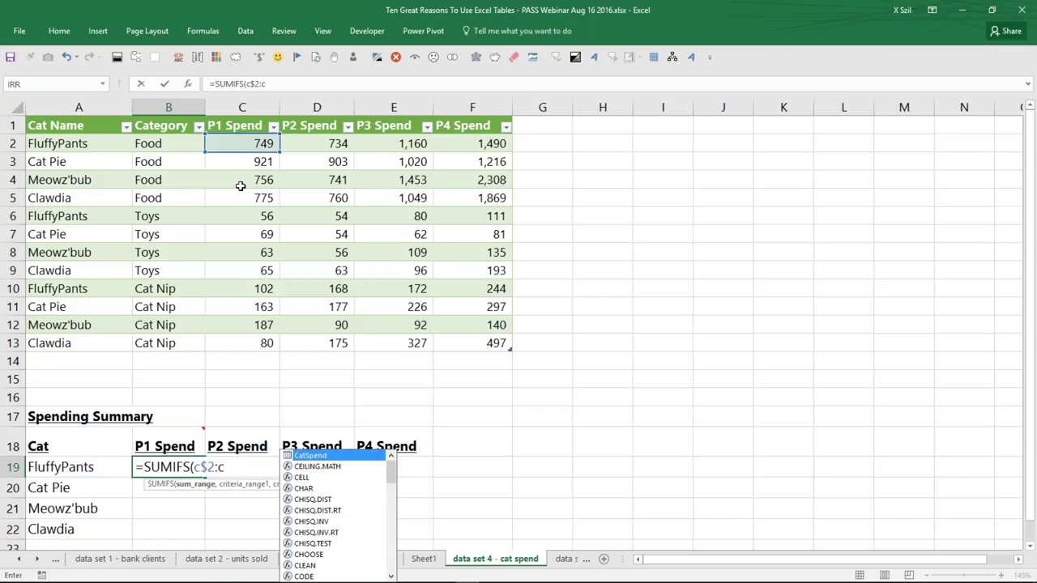
type("$13")
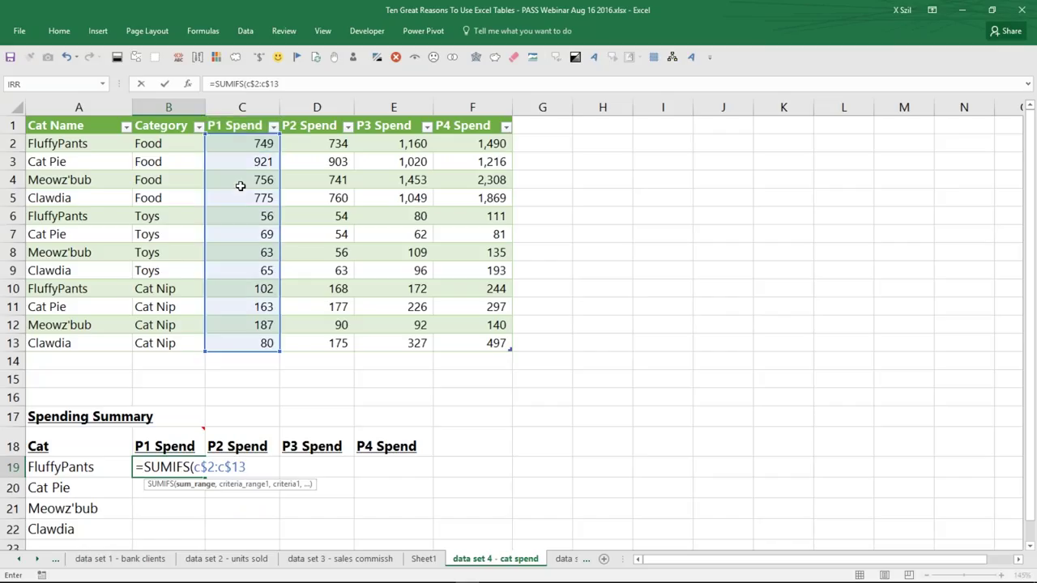
type(",")
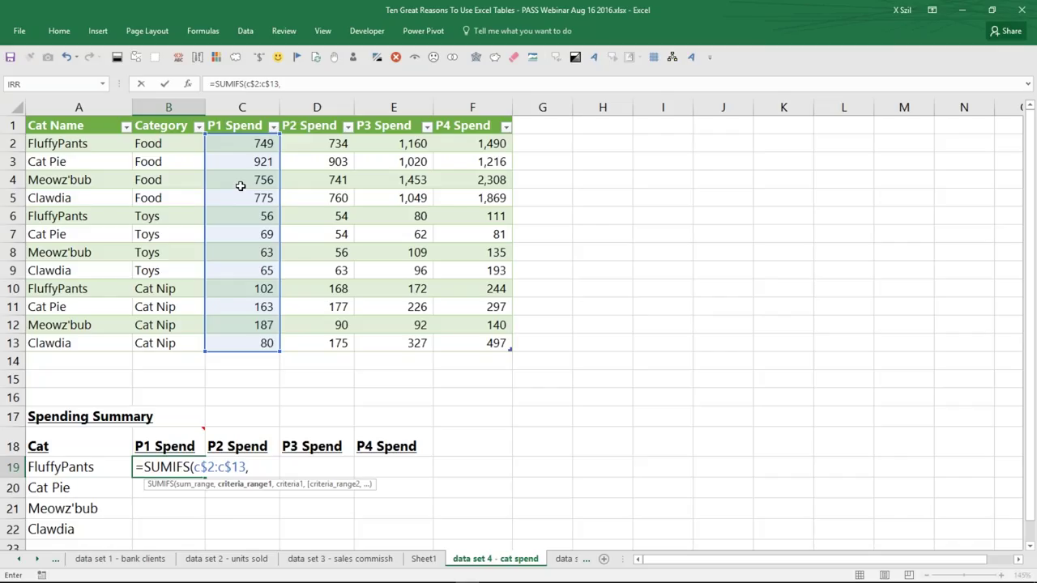
type("$a$2:")
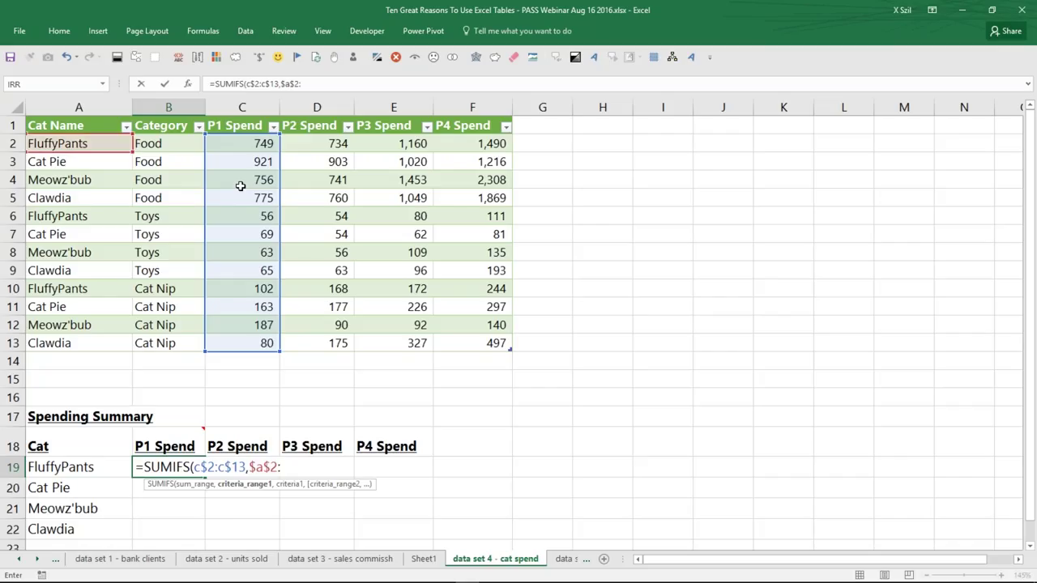
type("$A$1")
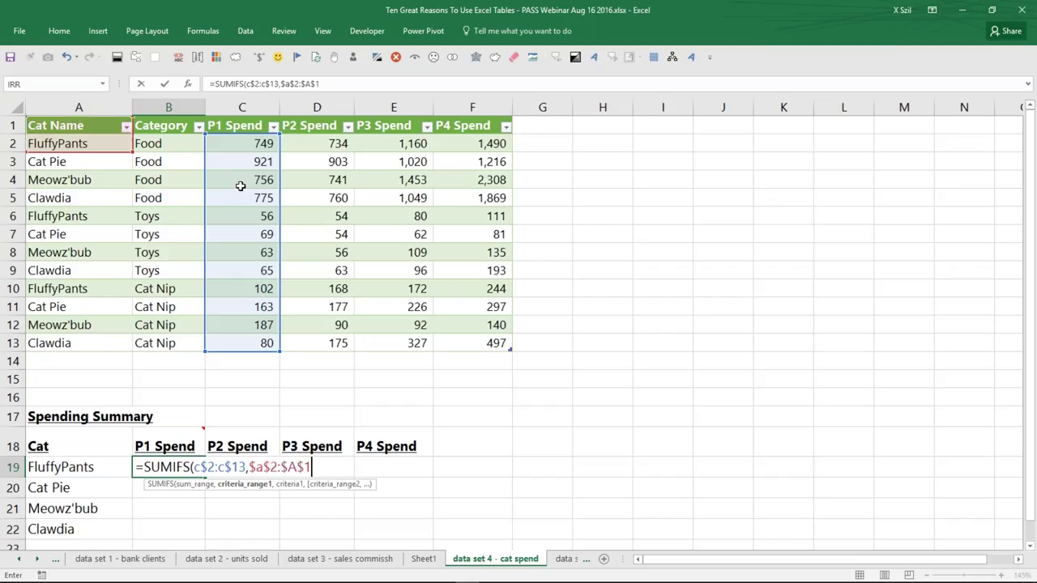
type("3,")
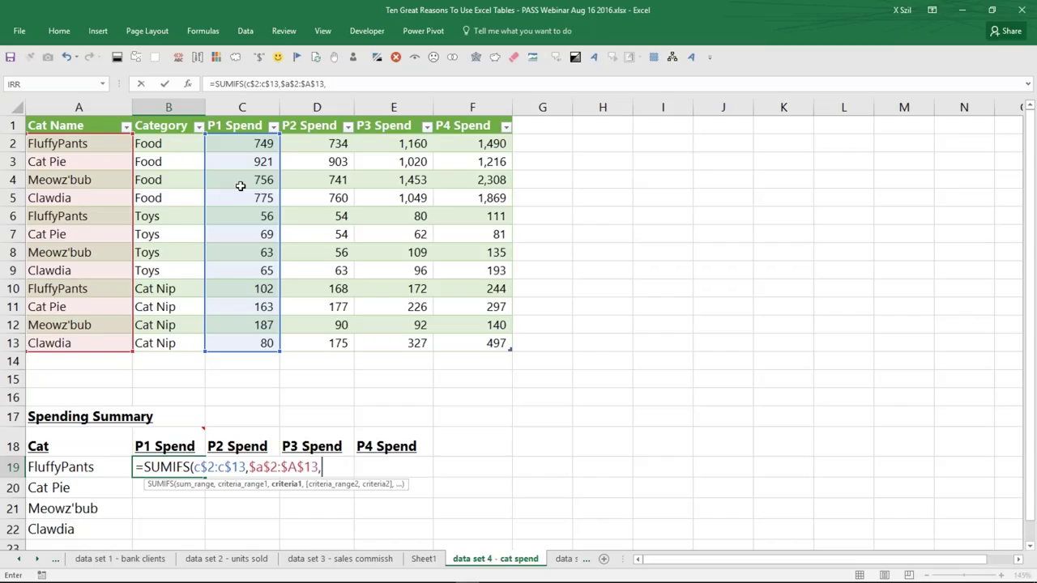
Step: Complete the SUMIFS formula with $A19 as the criterion and fill it across the summary range B19:E22
left_click(86, 472)
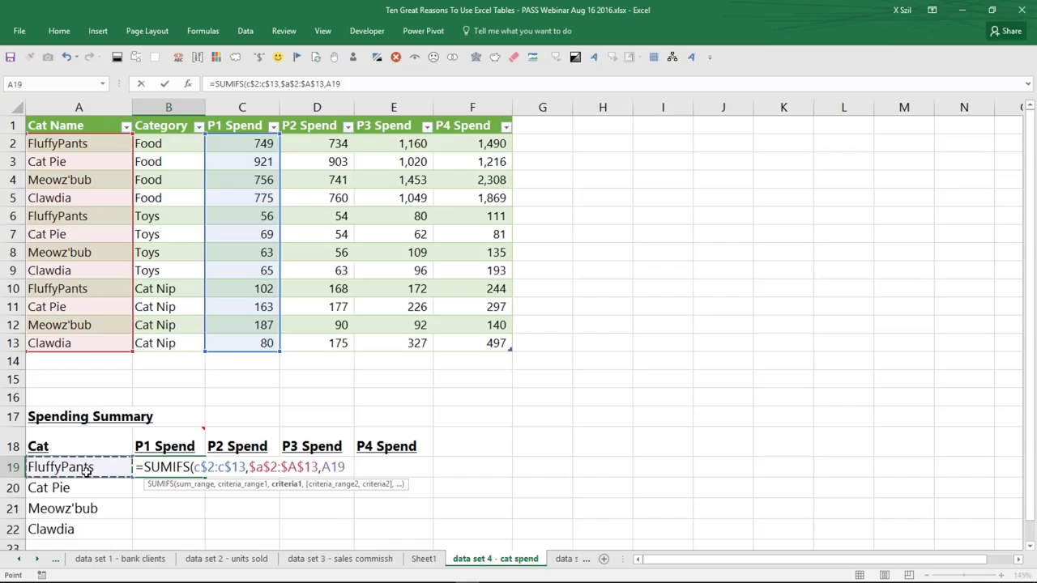
key("F4")
key("F4")
key("F4")
type(")")
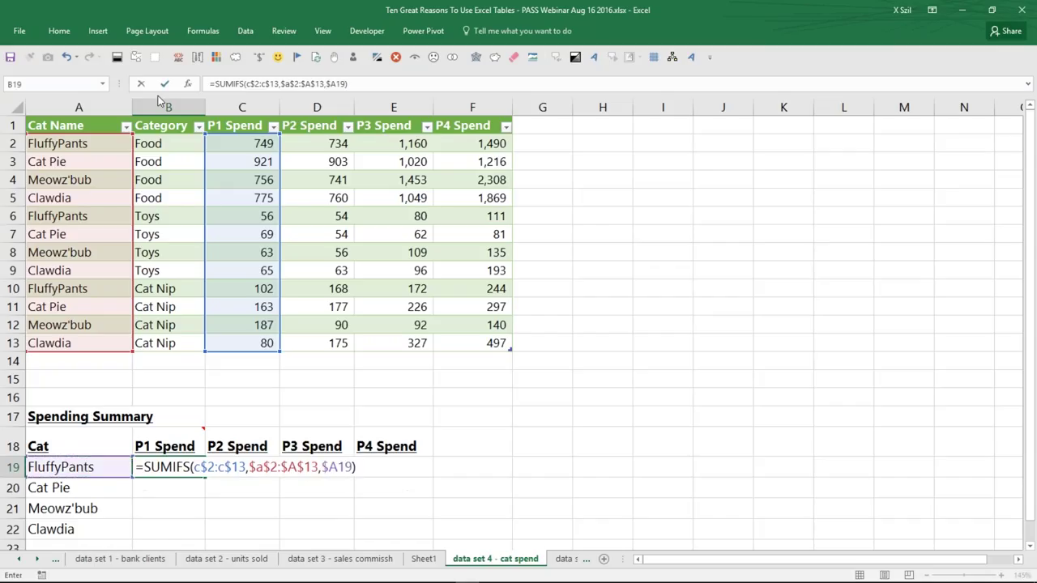
key("ctrl+Return")
left_click_drag(207, 475, 421, 530)
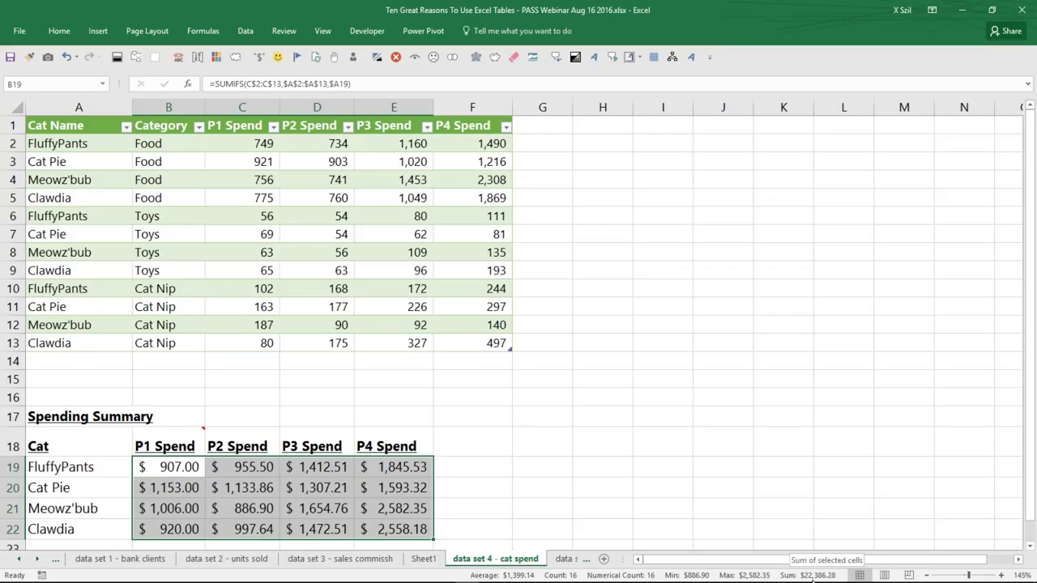
Step: Check the sum of the table's spend values in C2:F13 against the summary, and review the references in B19's formula
left_click_drag(231, 143, 494, 342)
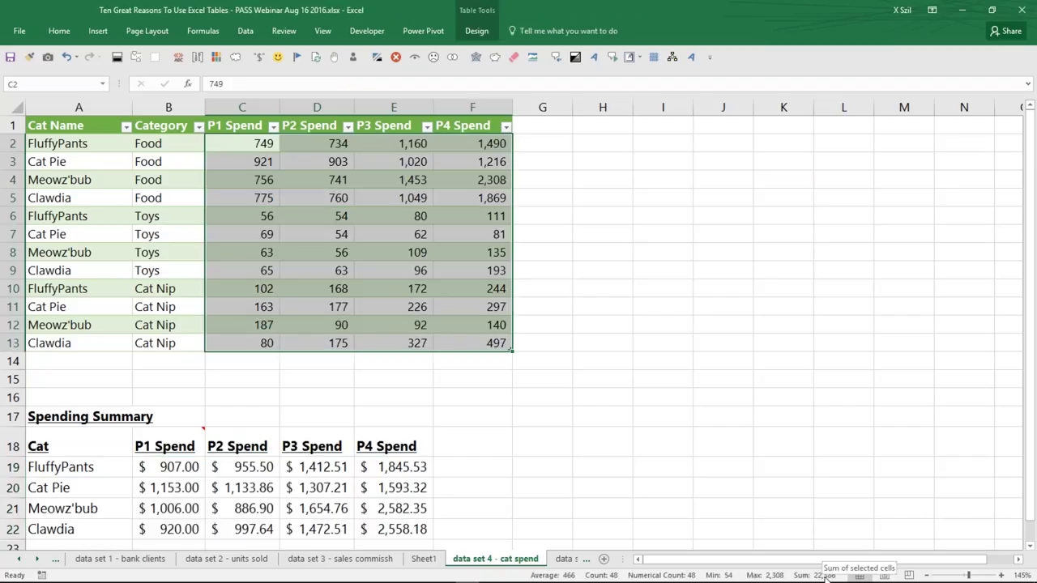
left_click(177, 463)
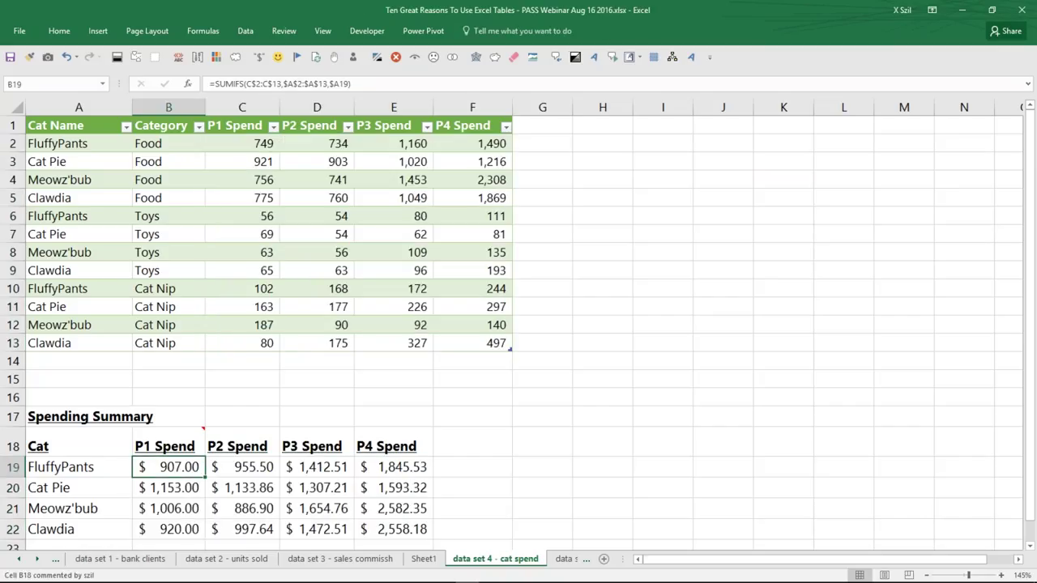
mouse_move(219, 435)
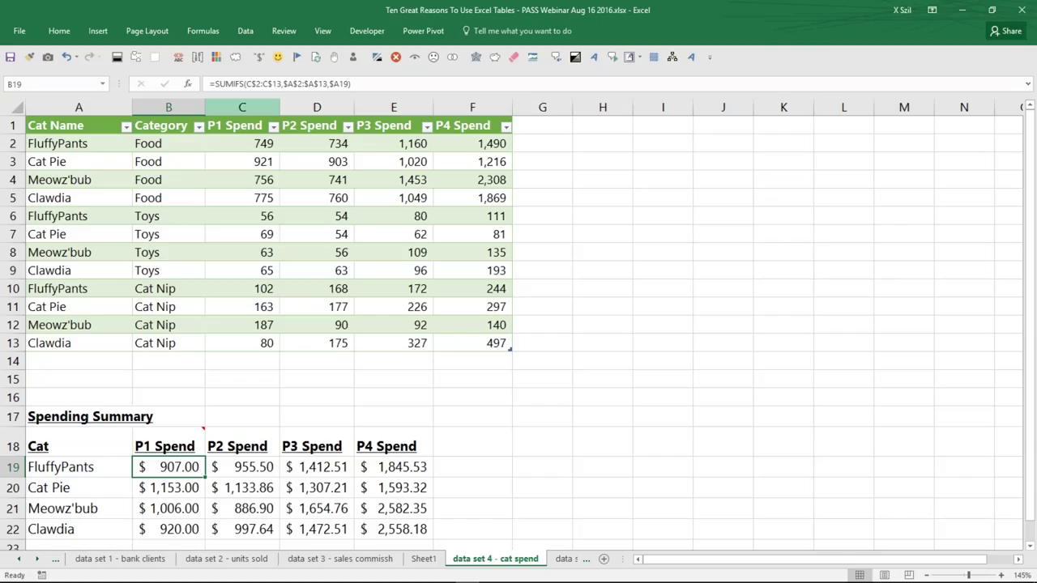
key("F2")
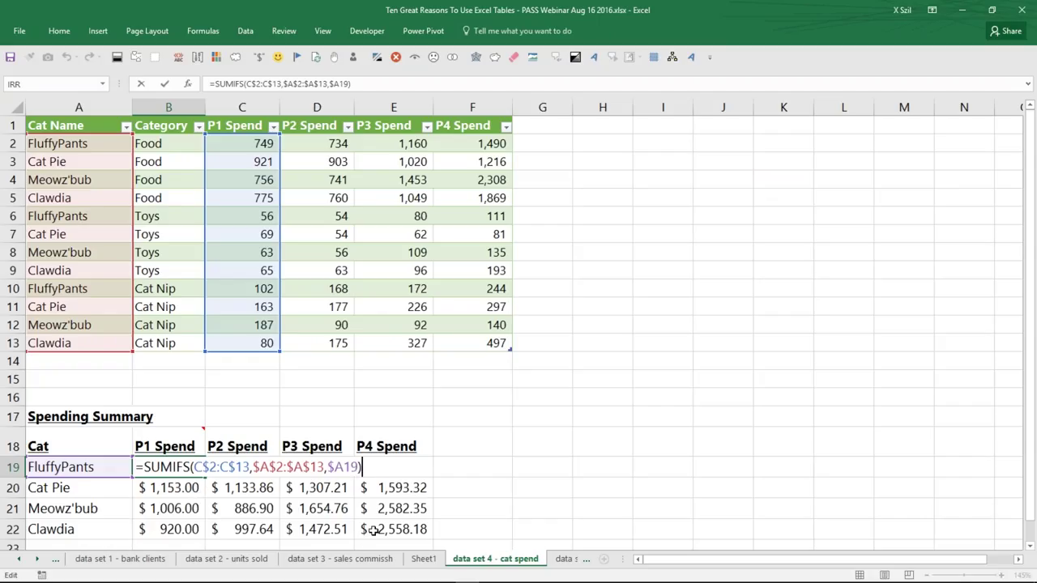
key("ctrl+Return")
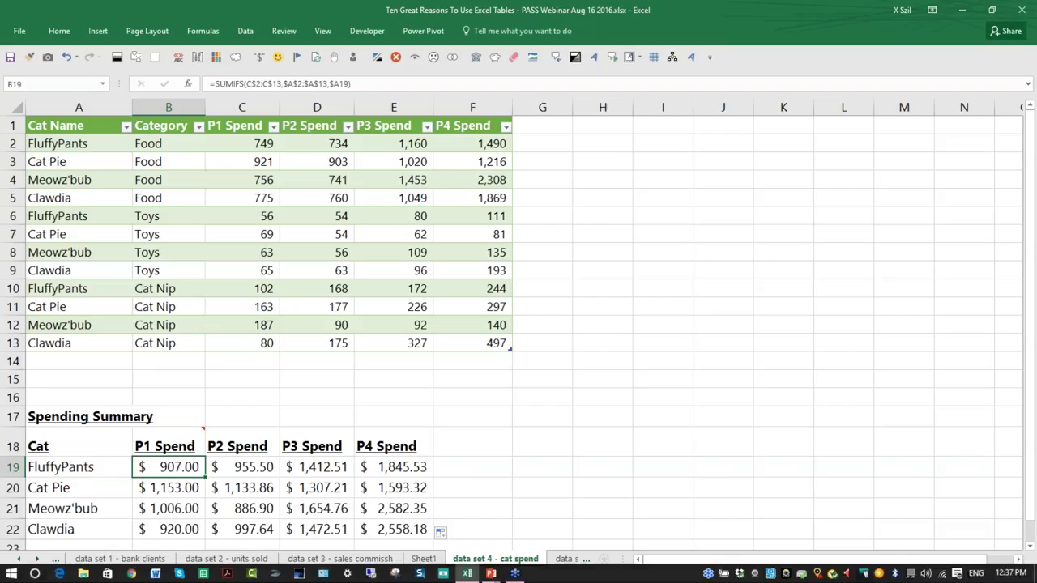
Step: Switch to the slide presentation, advance to the hint about $ signs and structured referencing, and return to the Excel workbook
key("alt+Tab")
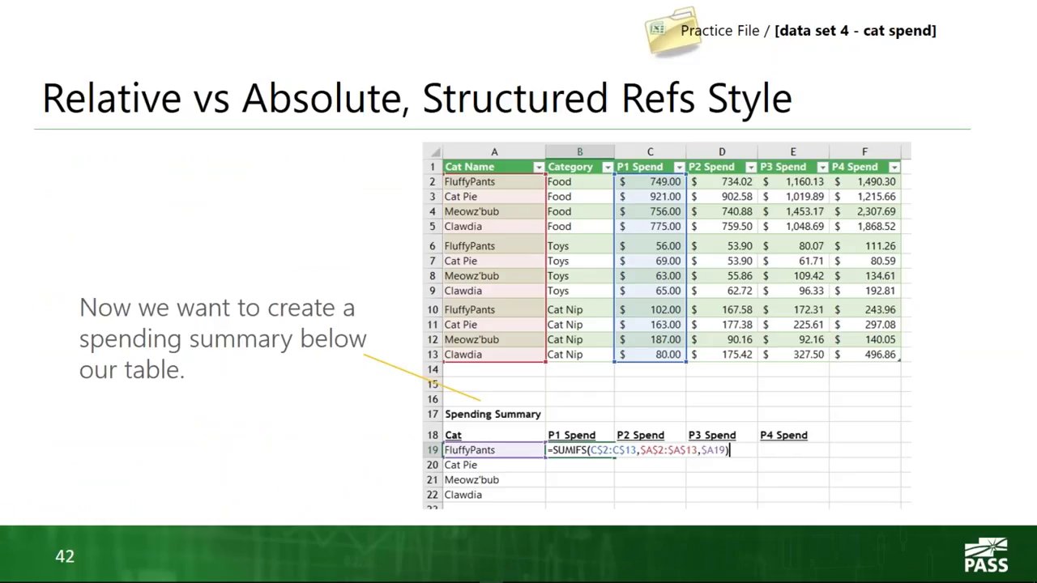
key("Right")
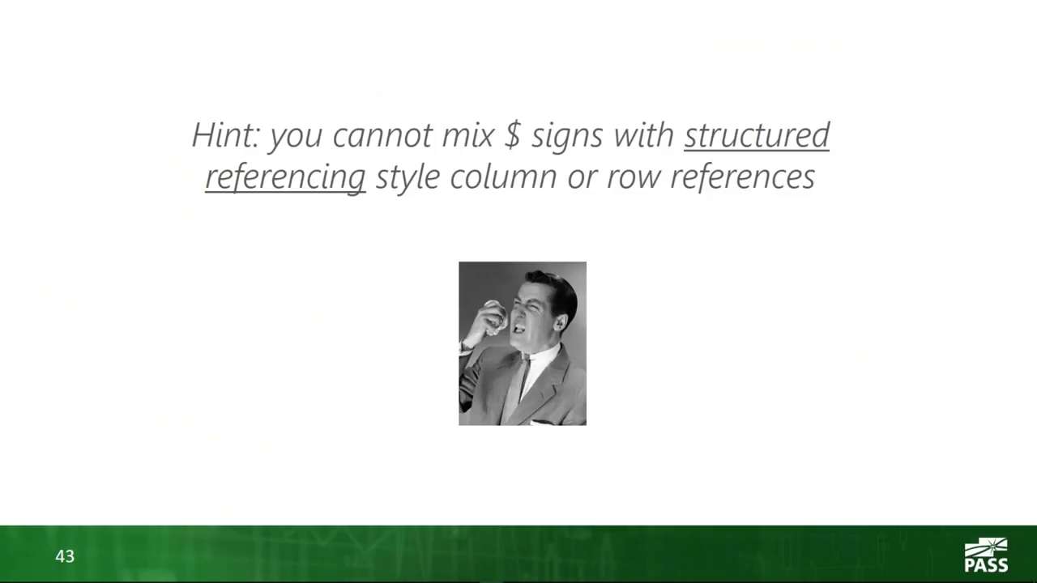
key("alt+Tab")
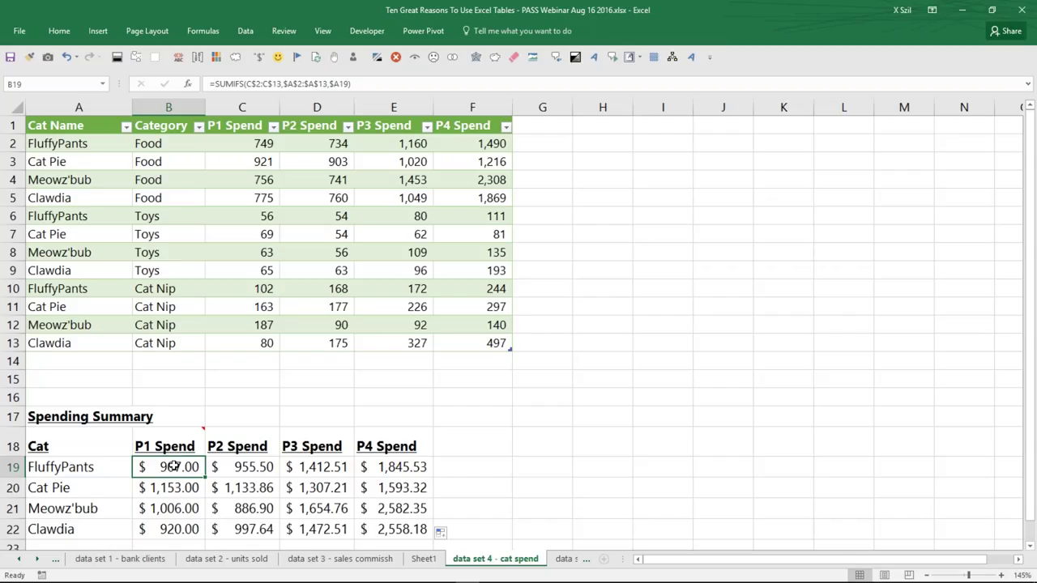
left_click(400, 529, "shift")
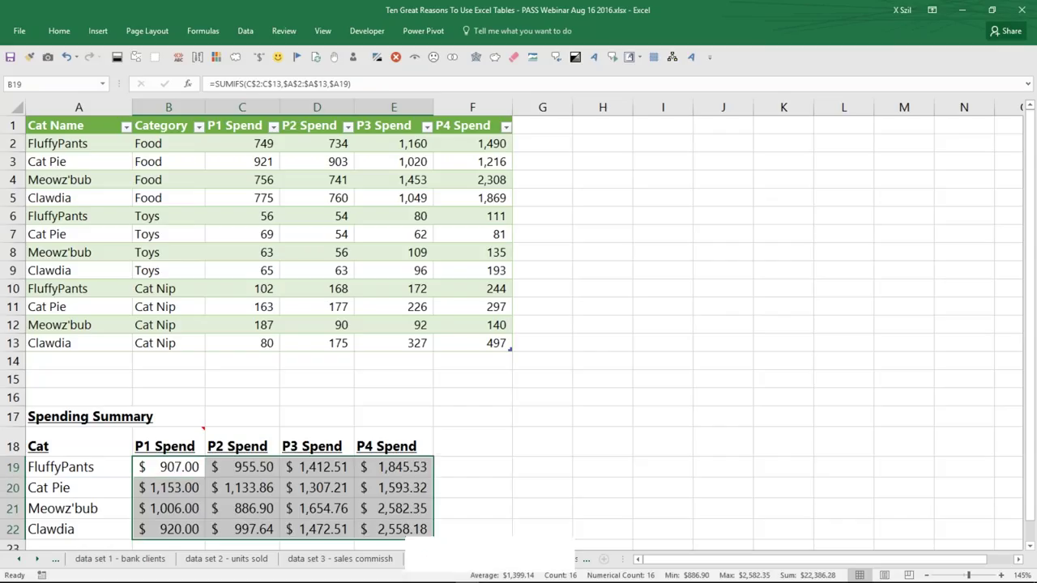
right_click(403, 531)
left_click(451, 383)
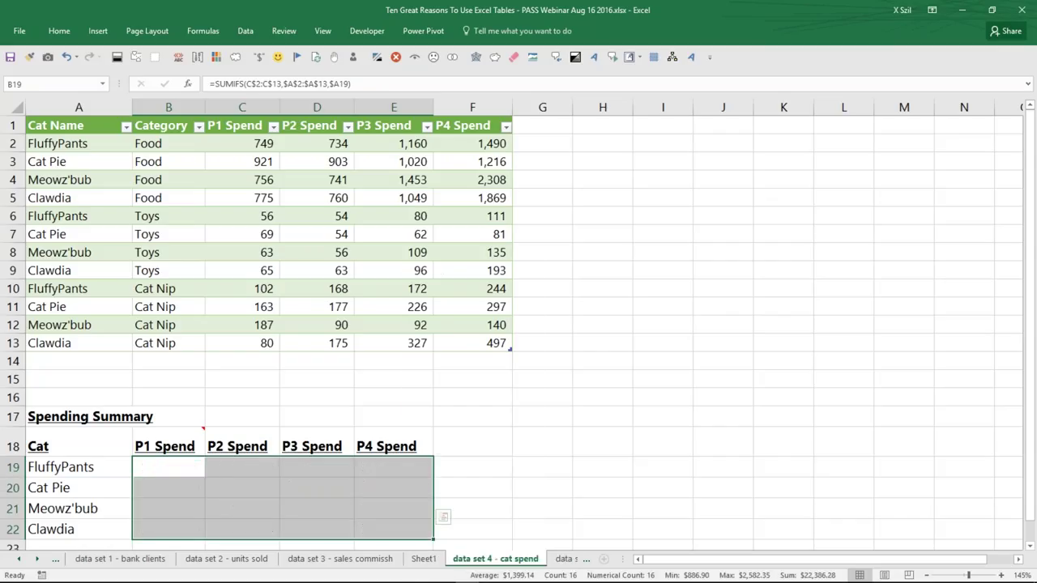
left_click(187, 462)
type("=")
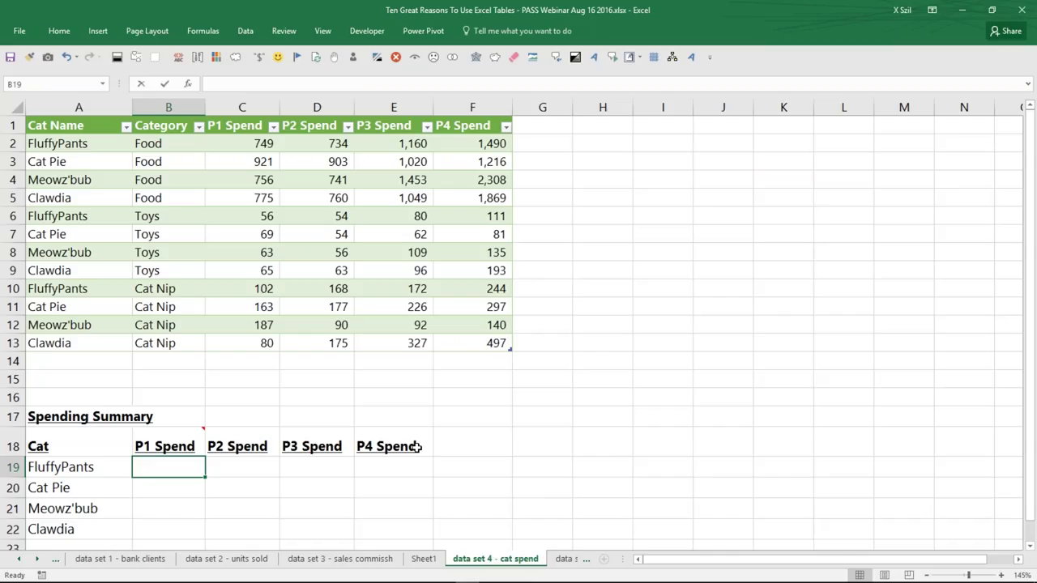
key("Escape")
key("ctrl+z")
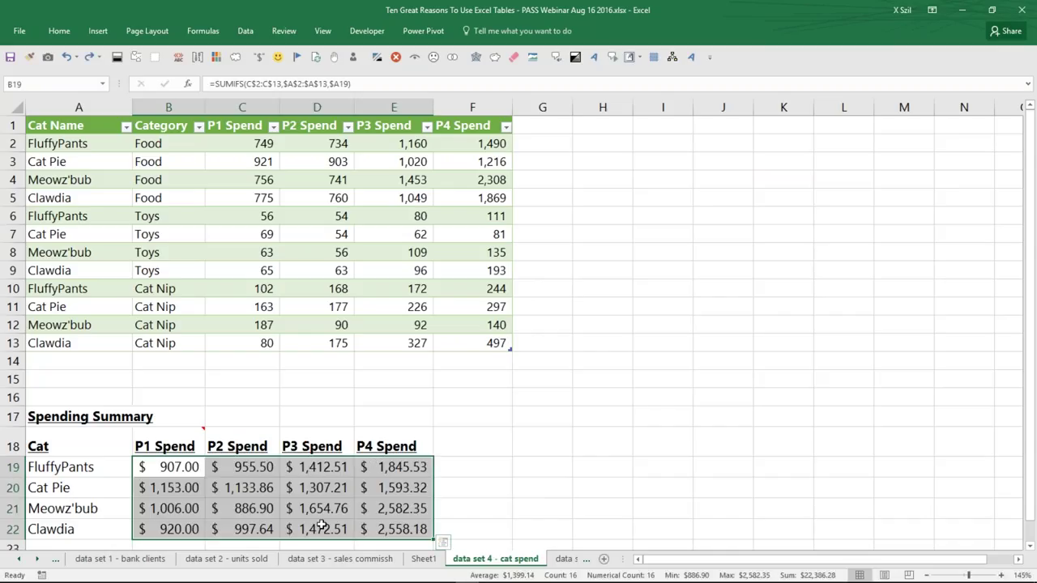
Step: Review the absolute and relative references in B19's SUMIFS formula
left_click(192, 467)
left_click(285, 84)
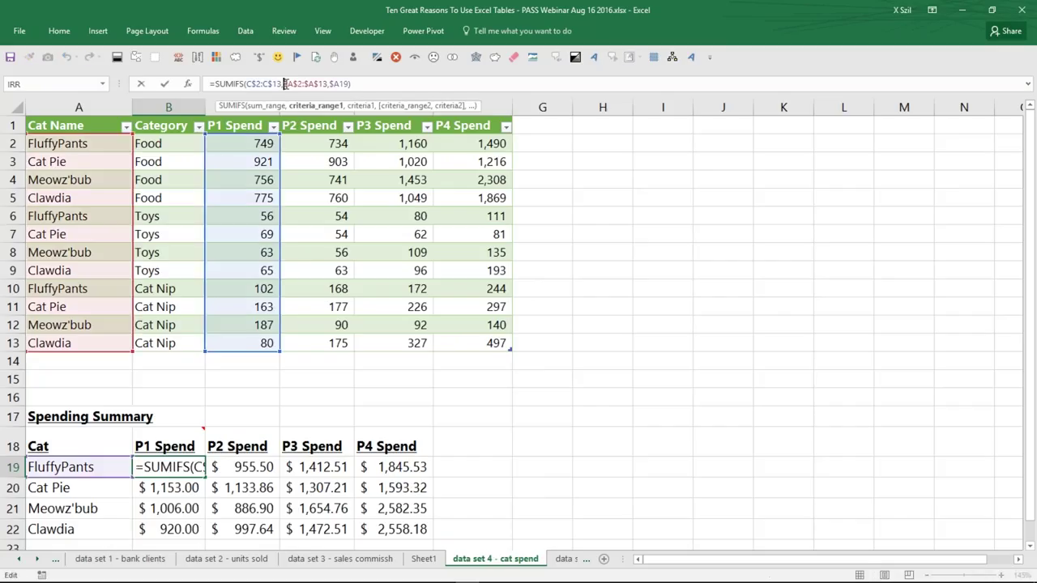
key("Escape")
key("F2")
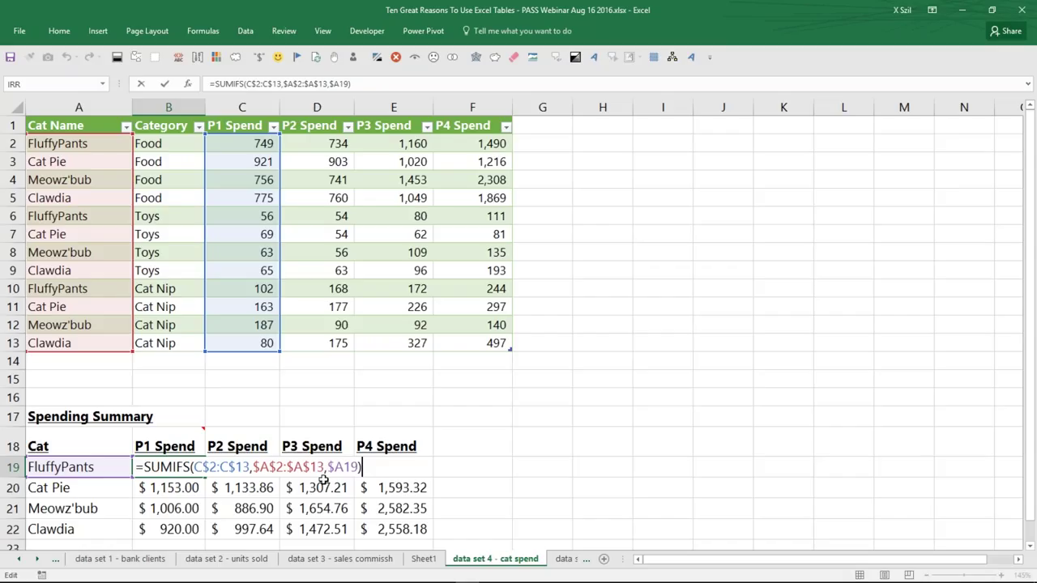
key("ctrl+Return")
Step: Clear the contents of the spending summary range B19:E22
left_click_drag(169, 467, 396, 531)
right_click(397, 533)
left_click(452, 395)
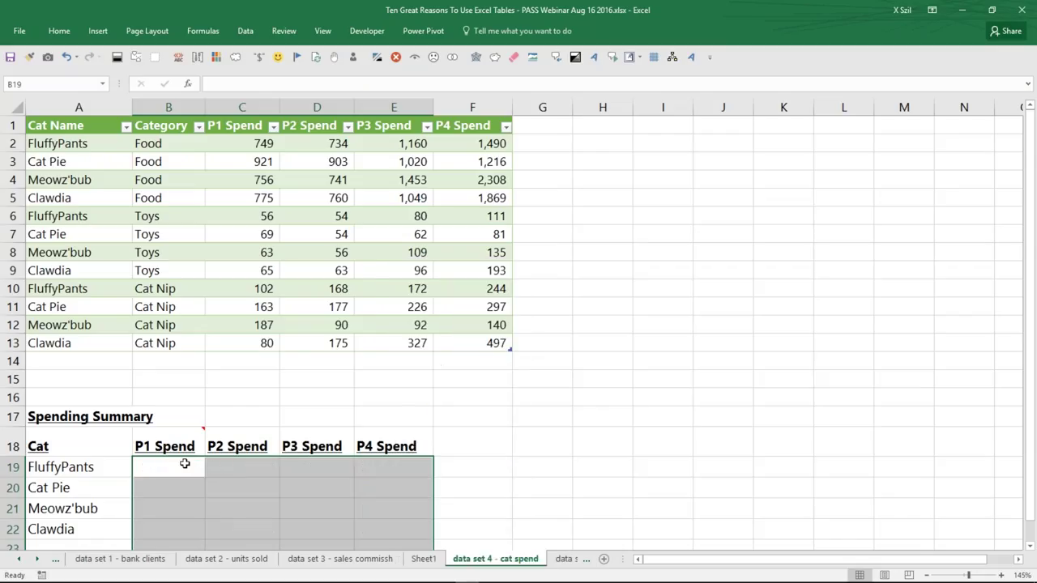
Step: Start a SUMIFS formula in B19 with sum range CatSpend[P1 Spend] and criteria range CatSpend[Cat Name]
left_click(208, 471)
left_click(187, 464)
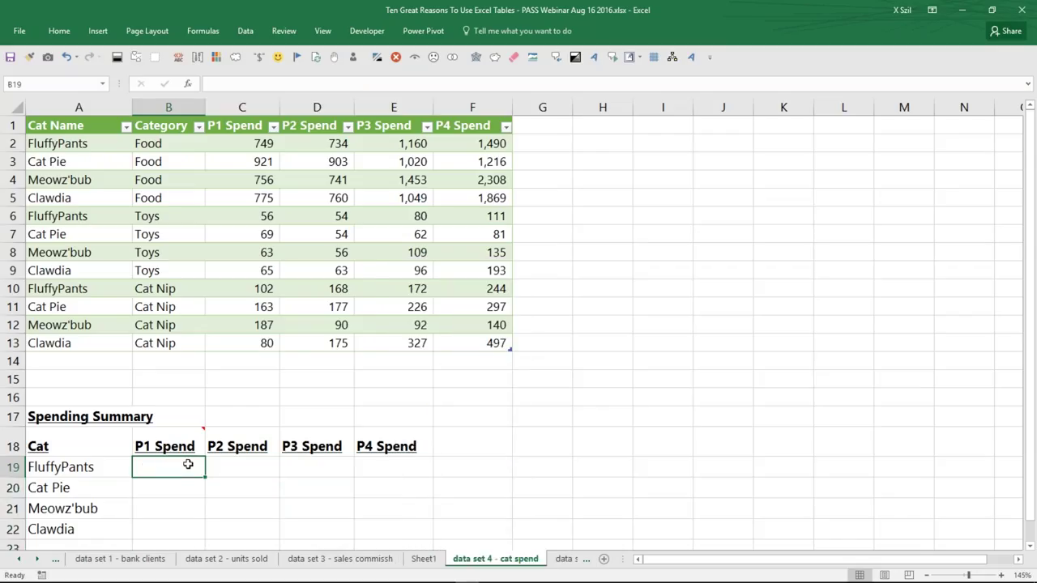
type("=SUMIFS(")
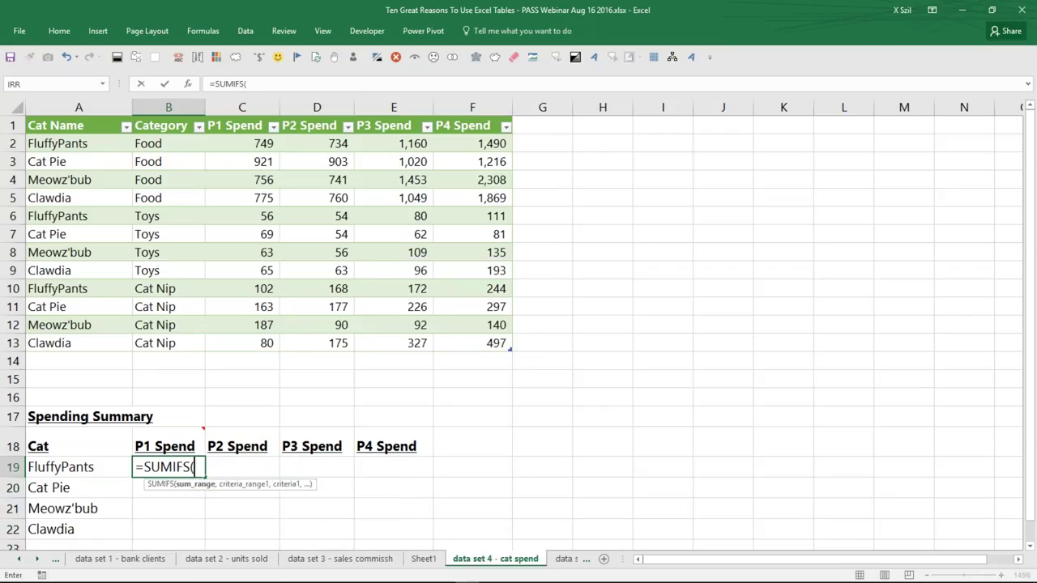
left_click(256, 117)
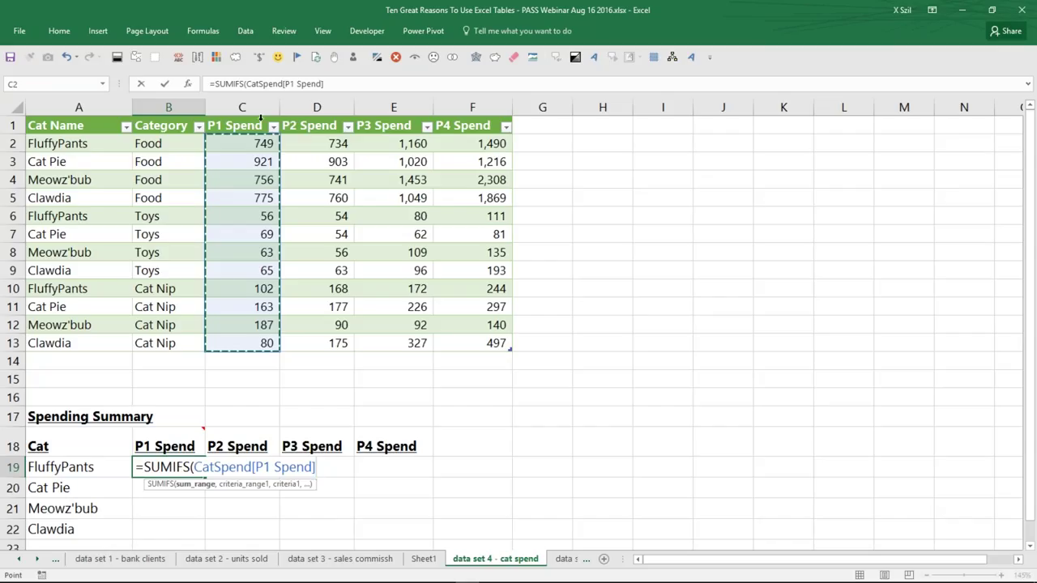
type(",")
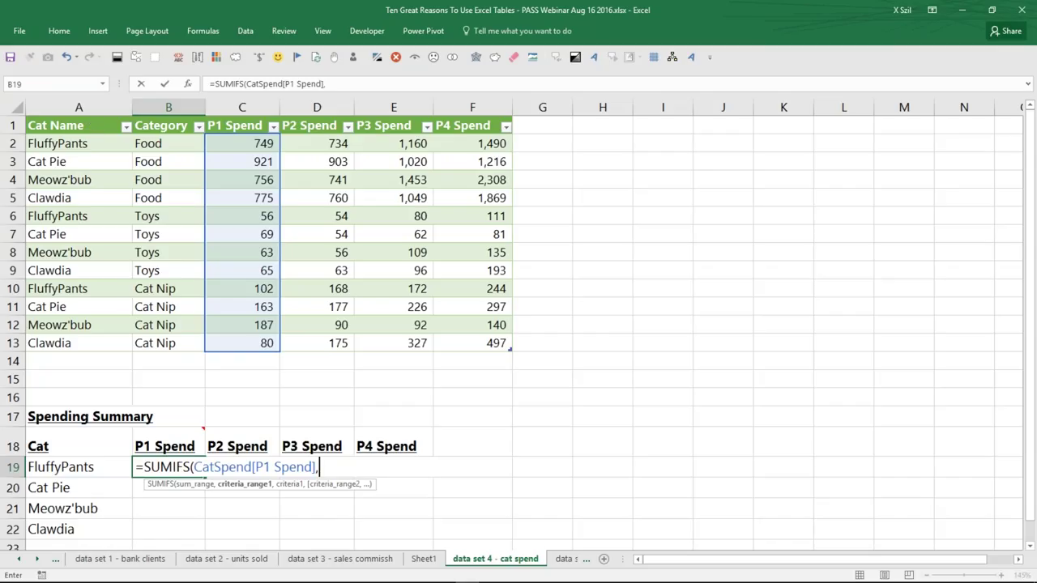
left_click(55, 119)
type(",")
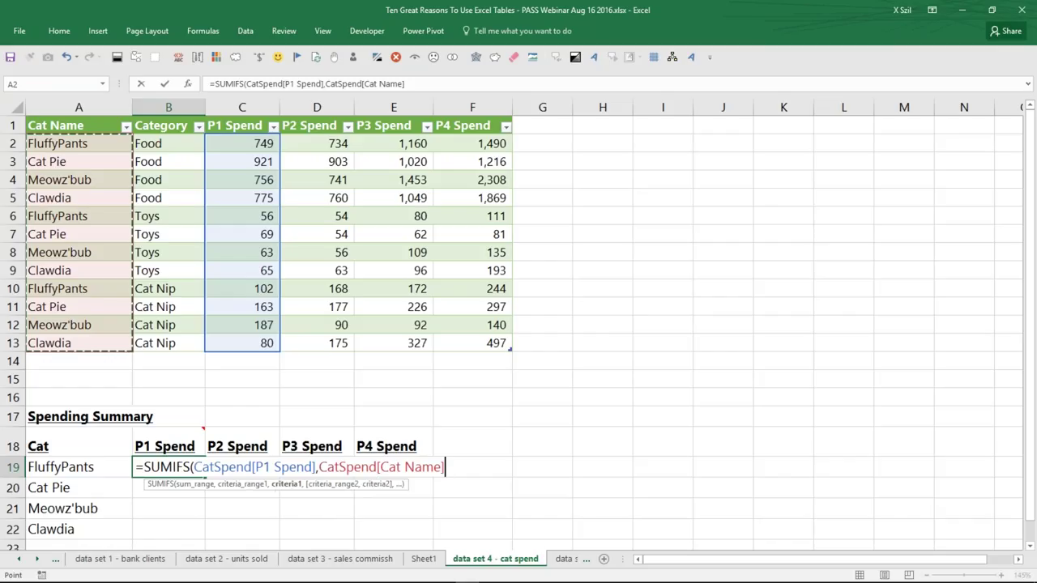
Step: Complete B19's SUMIFS formula with $A19 as the criterion and reselect the cell
left_click(101, 467)
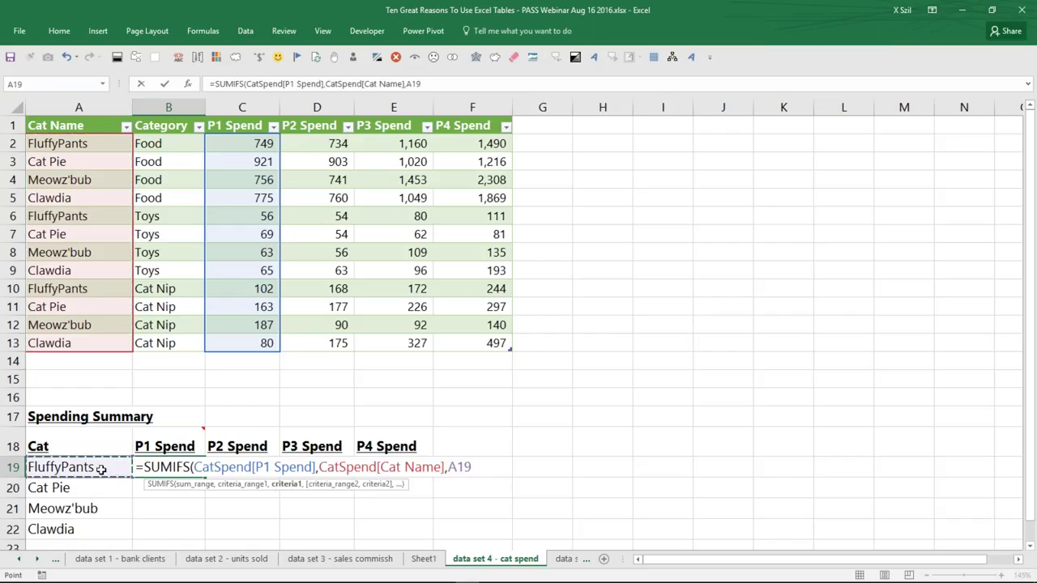
key("F4")
key("F4")
key("F4")
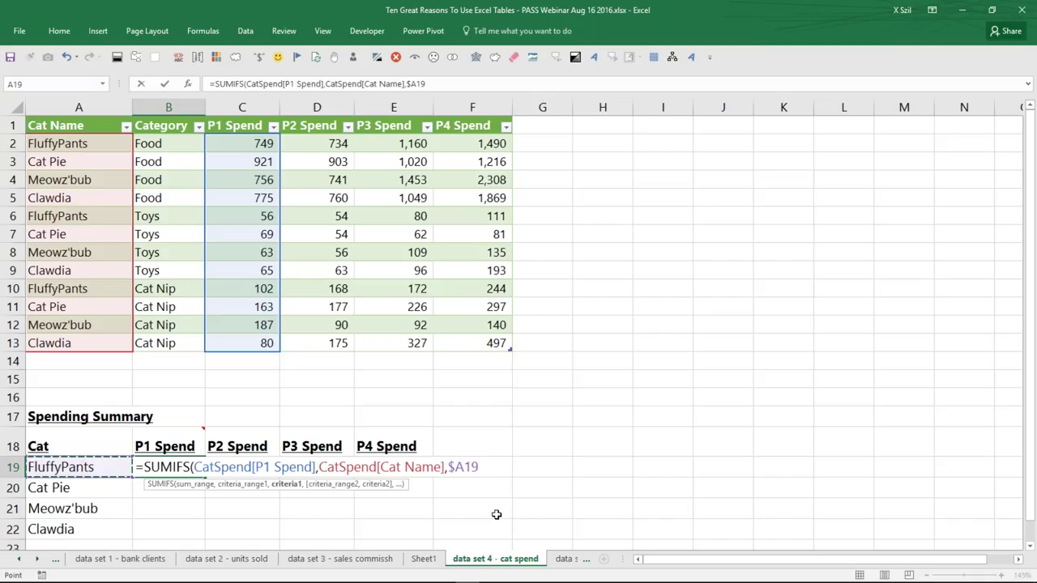
type(")")
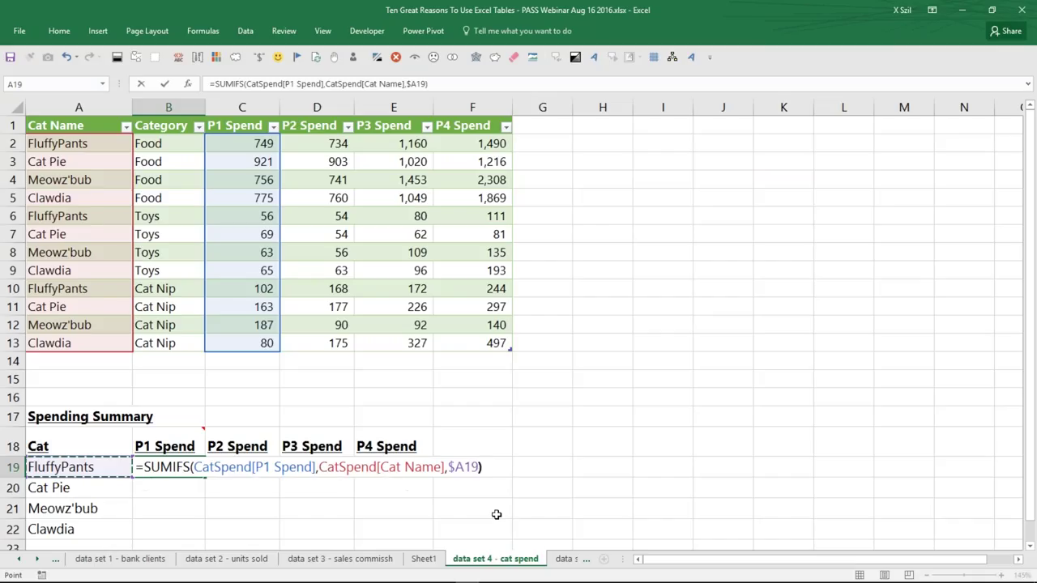
key("Return")
key("Up")
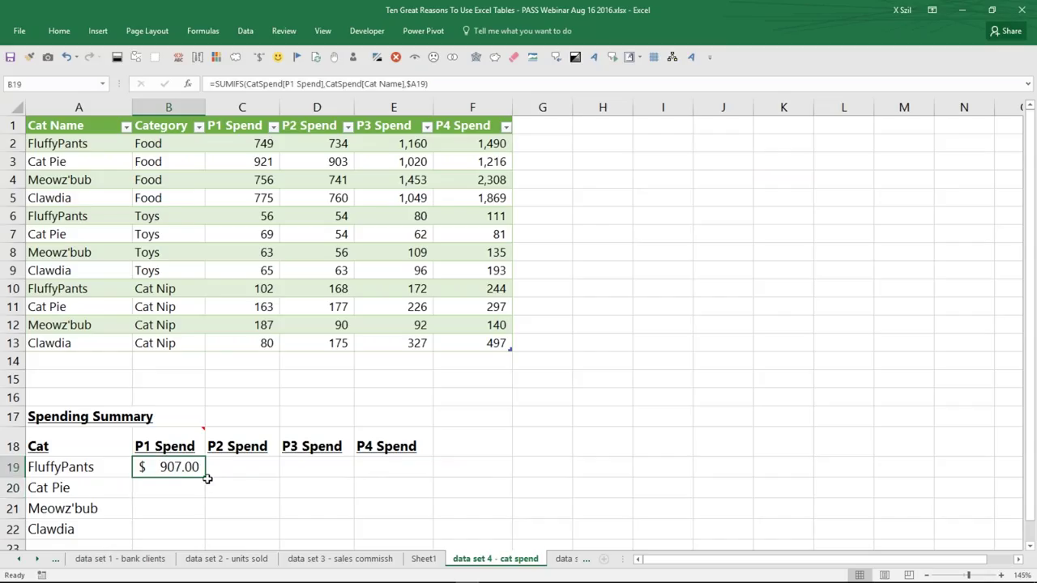
Step: Fill B19's formula across to E19 and inspect the column references in C19's copy
left_click_drag(206, 478, 440, 481)
left_click(241, 466)
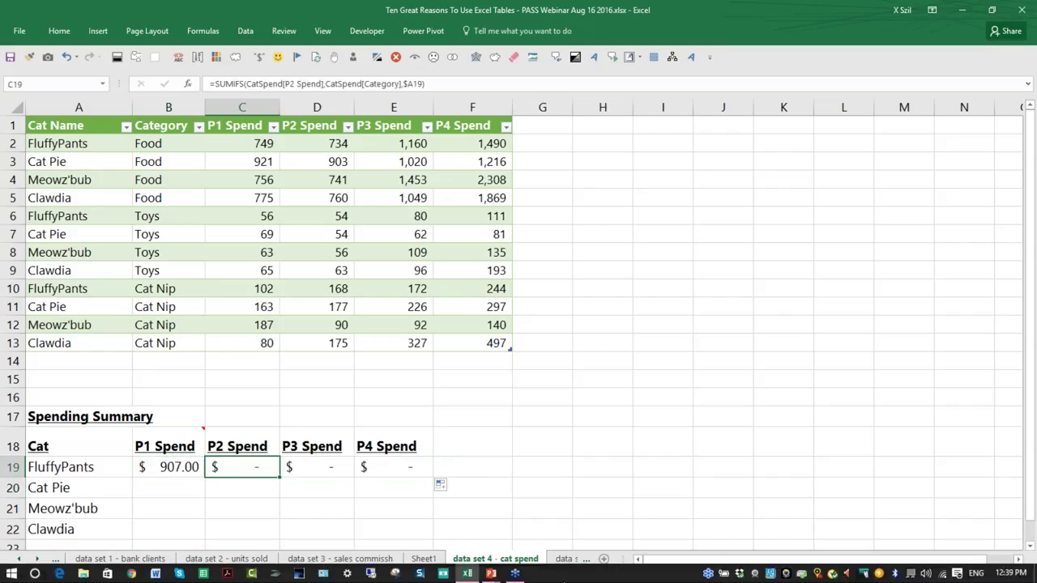
key("F2")
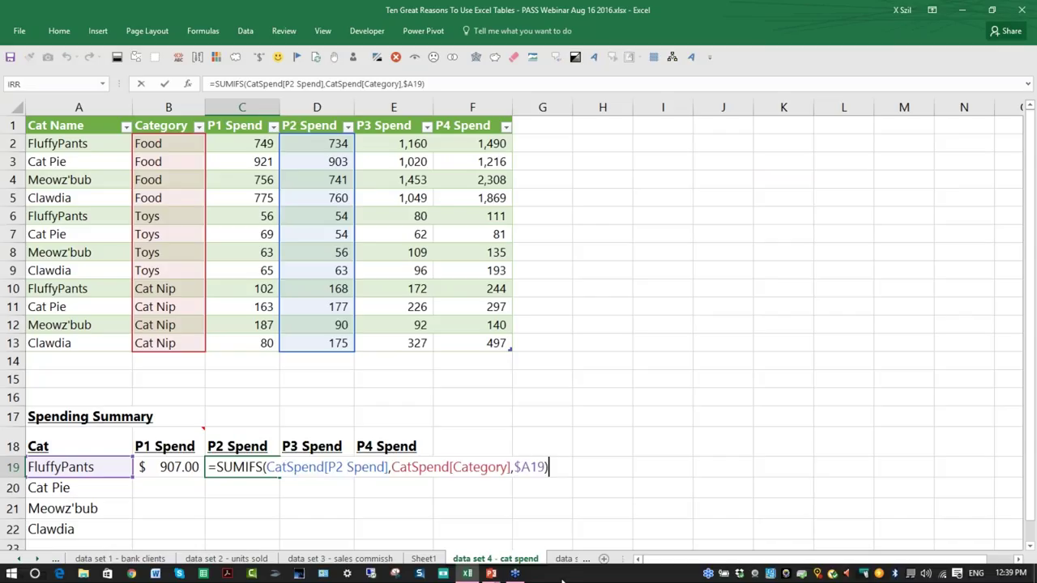
key("Escape")
key("F2")
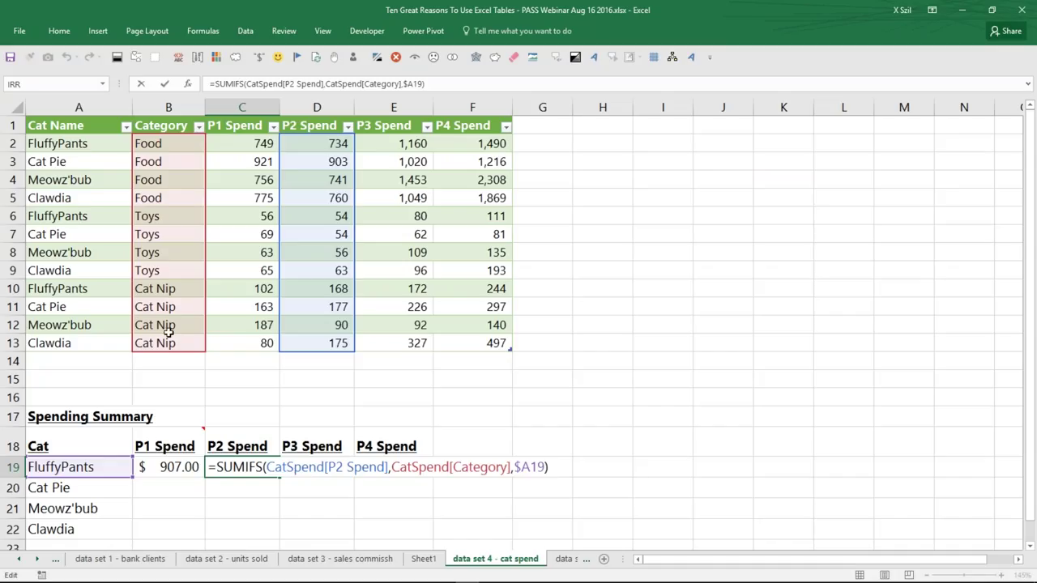
Step: Compare the highlighted sum and criteria columns of the formulas in B19, C19 and D19
key("Escape")
key("Left")
key("F2")
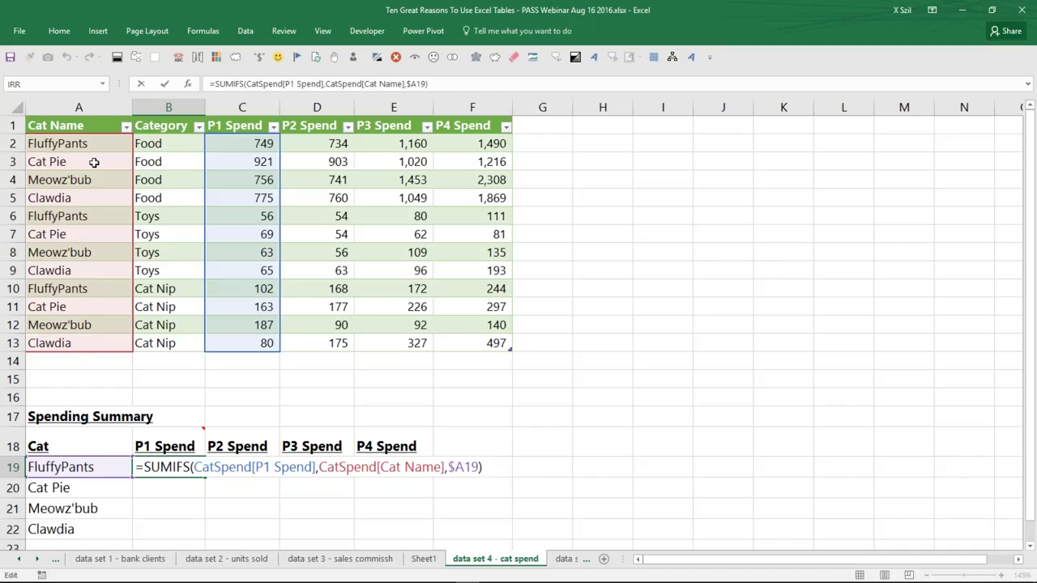
key("ctrl+Return")
key("Right")
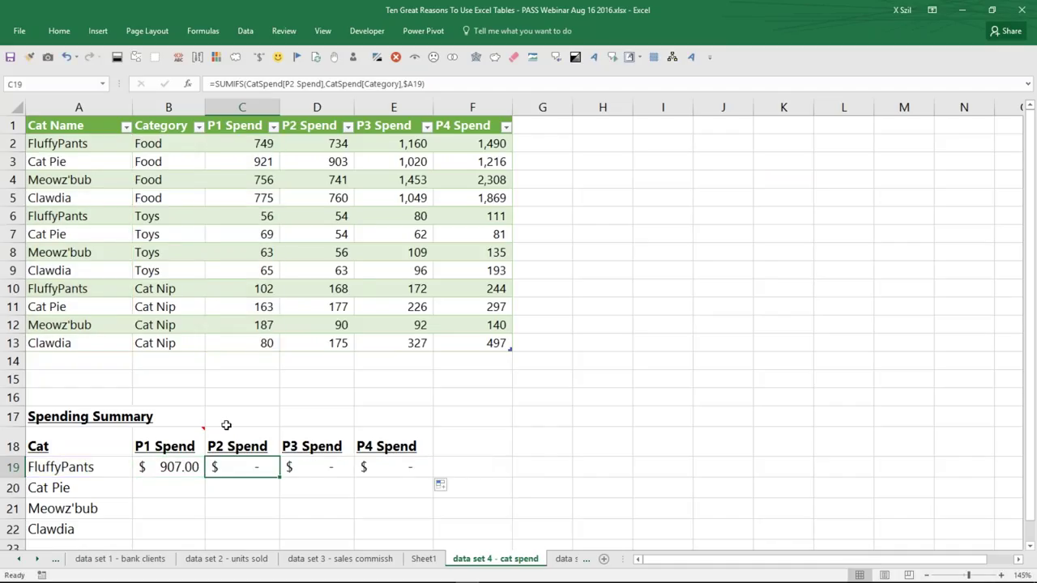
key("F2")
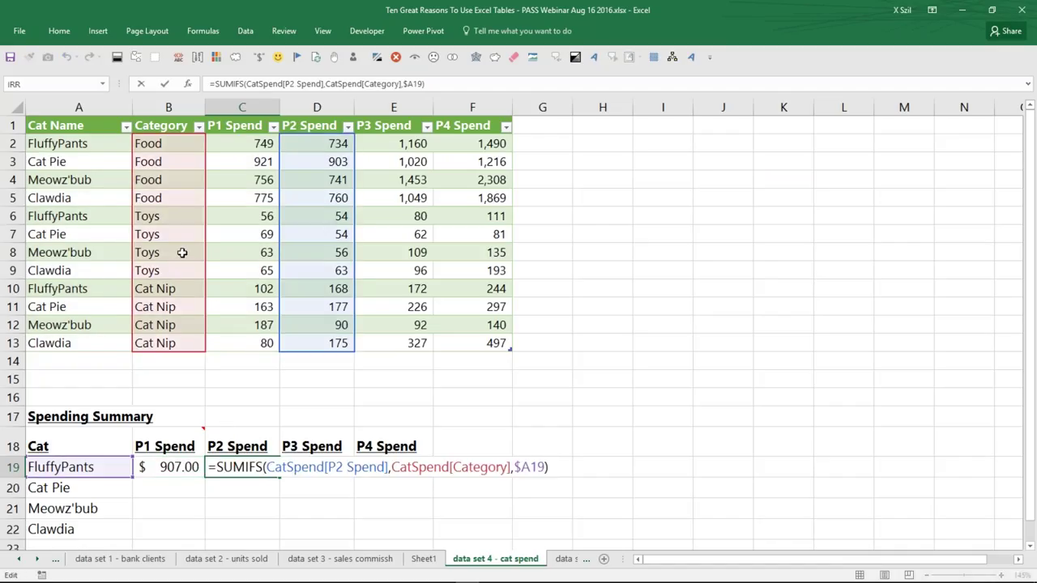
key("ctrl+Return")
key("Right")
key("F2")
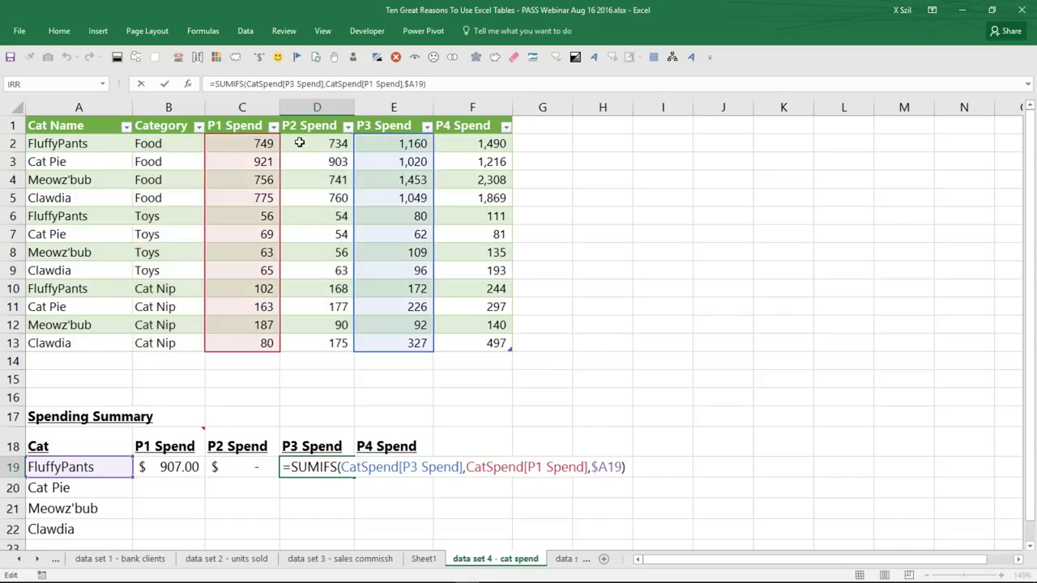
key("ctrl+Return")
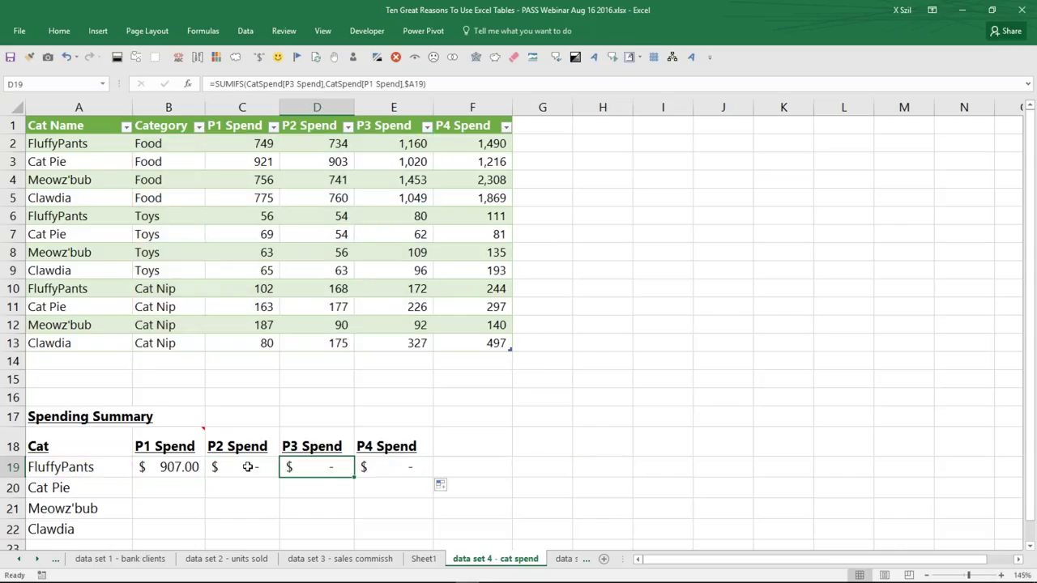
Step: Clear the contents of C19:E19 in the FluffyPants summary row
left_click_drag(243, 468, 385, 466)
right_click(385, 465)
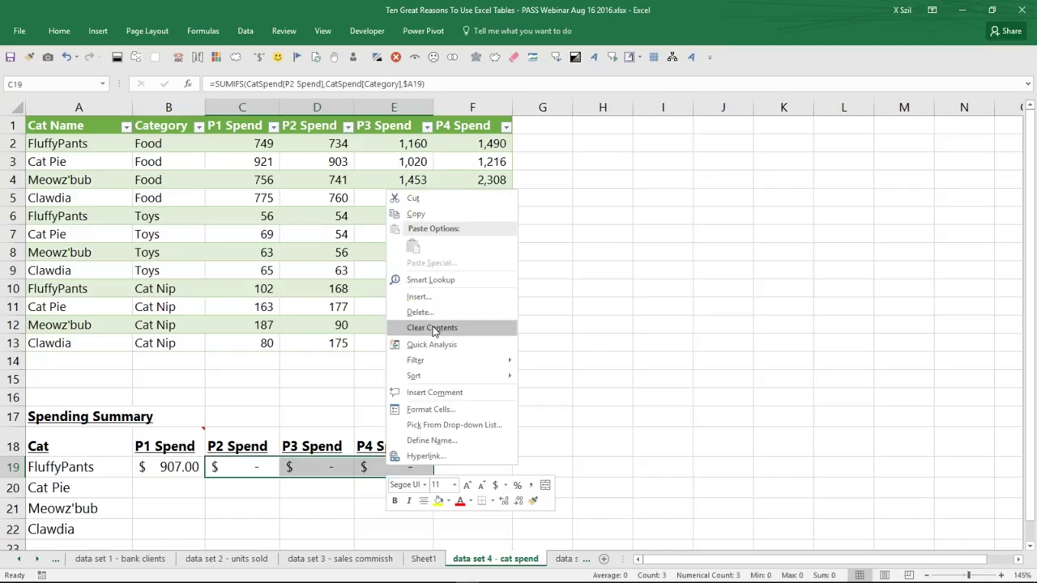
left_click(405, 328)
Step: Replace the criteria range in B19's SUMIFS formula with the two-column reference CatSpend[[Cat Name]:[Category]]
left_click(196, 467)
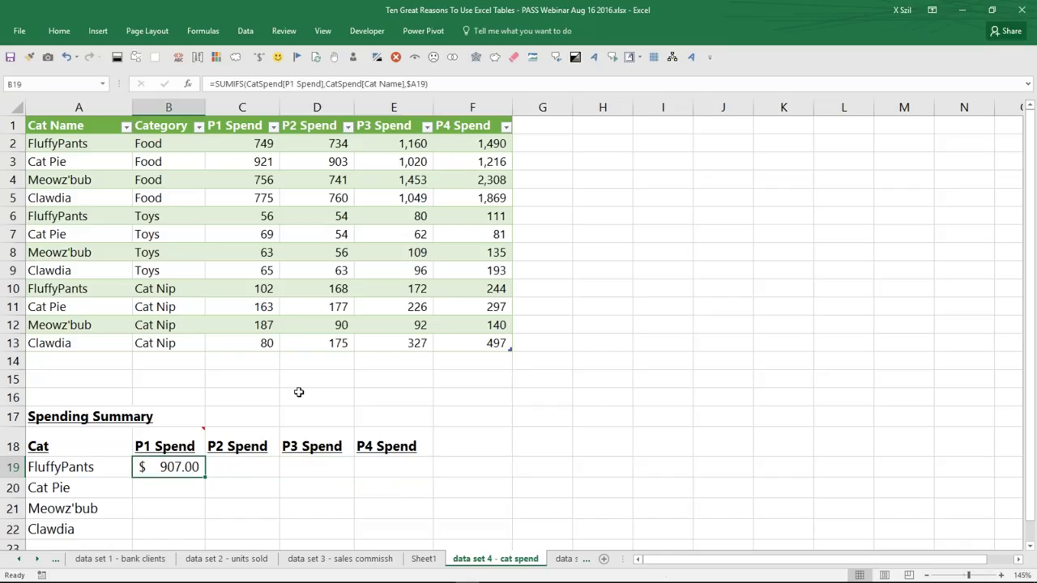
key("F2")
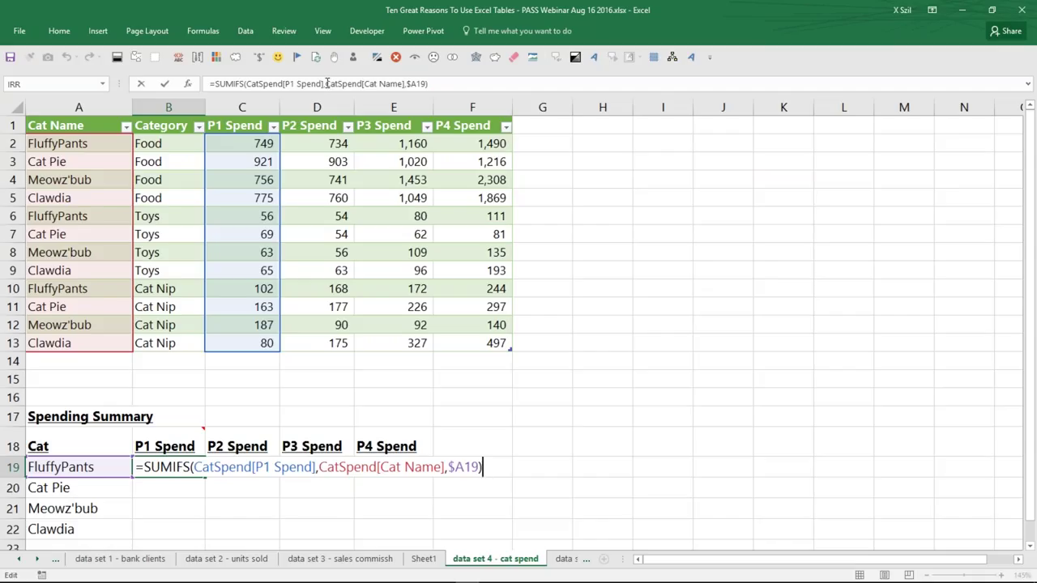
left_click_drag(326, 83, 405, 84)
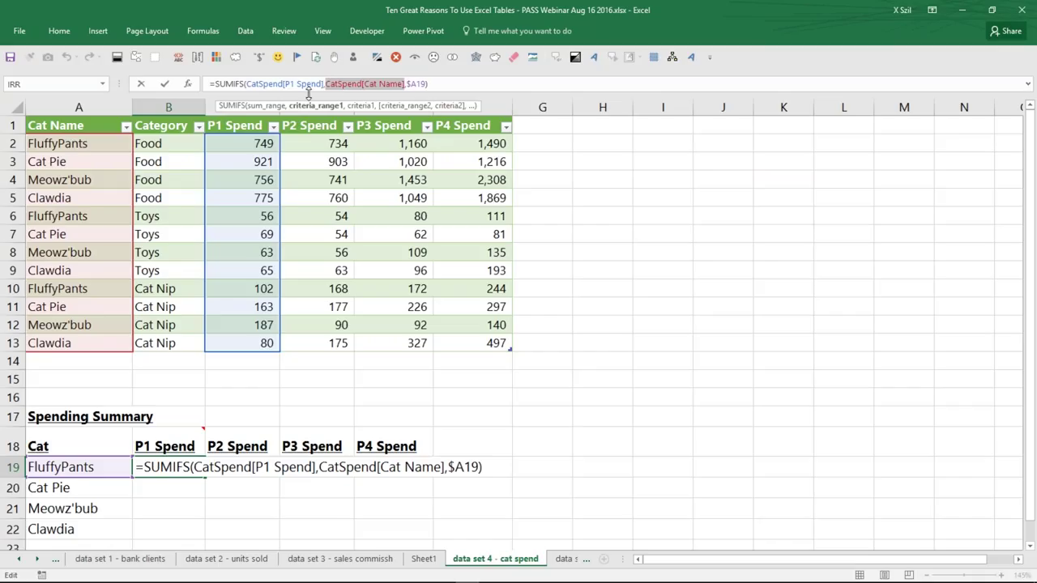
key("Delete")
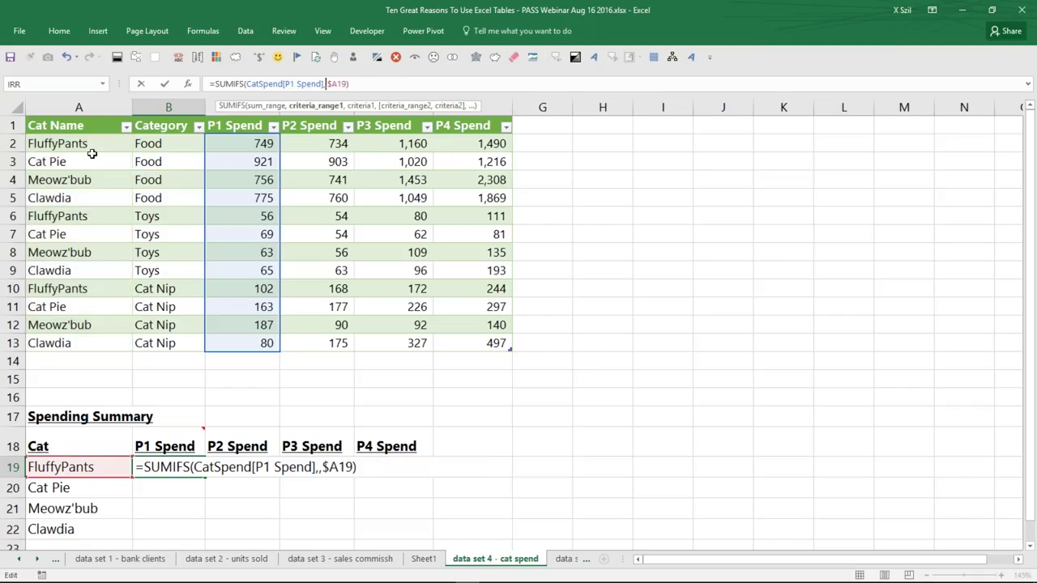
left_click_drag(96, 146, 156, 146)
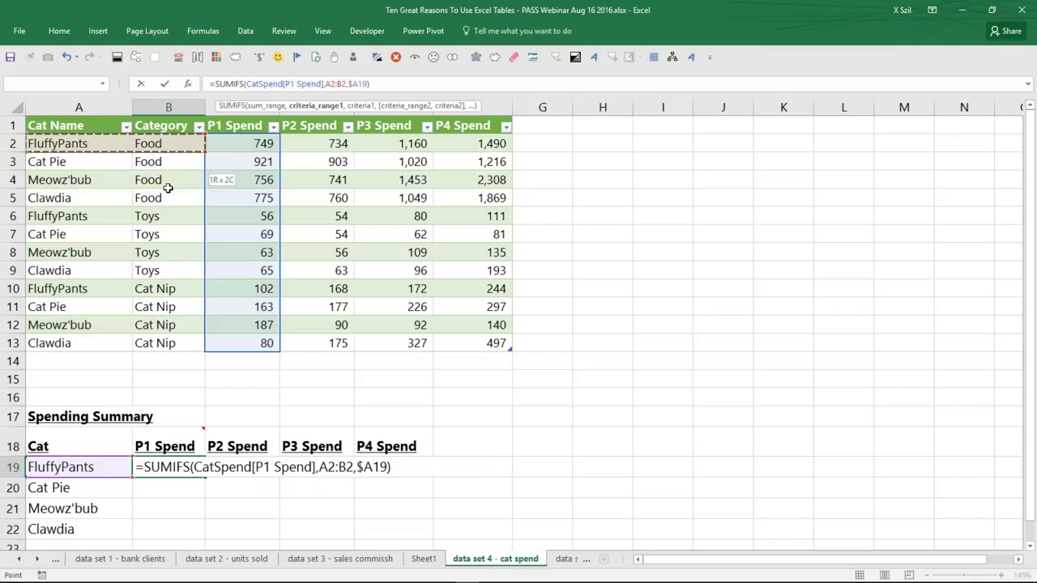
left_click_drag(167, 187, 173, 342)
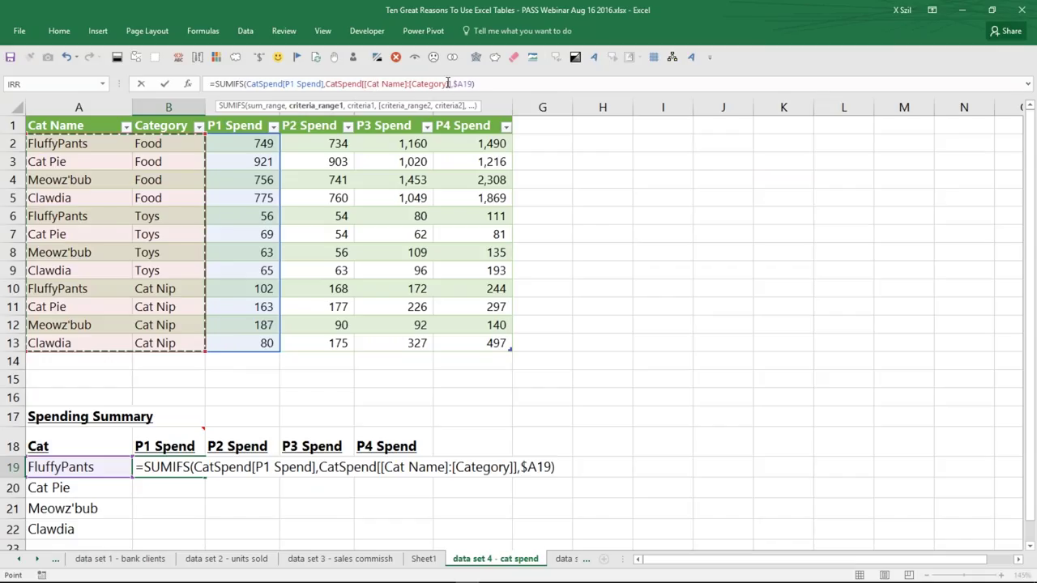
Step: Change B19's criteria range to CatSpend[[Cat Name]:[Cat Name]] and fill the formula across B19:E22
left_click_drag(441, 84, 423, 84)
type("nam")
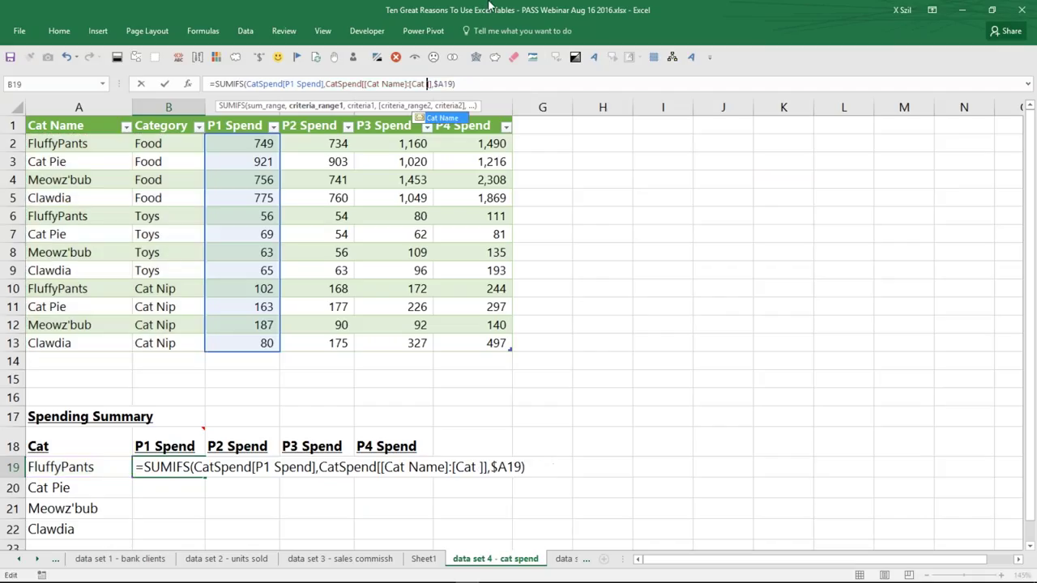
key("Tab")
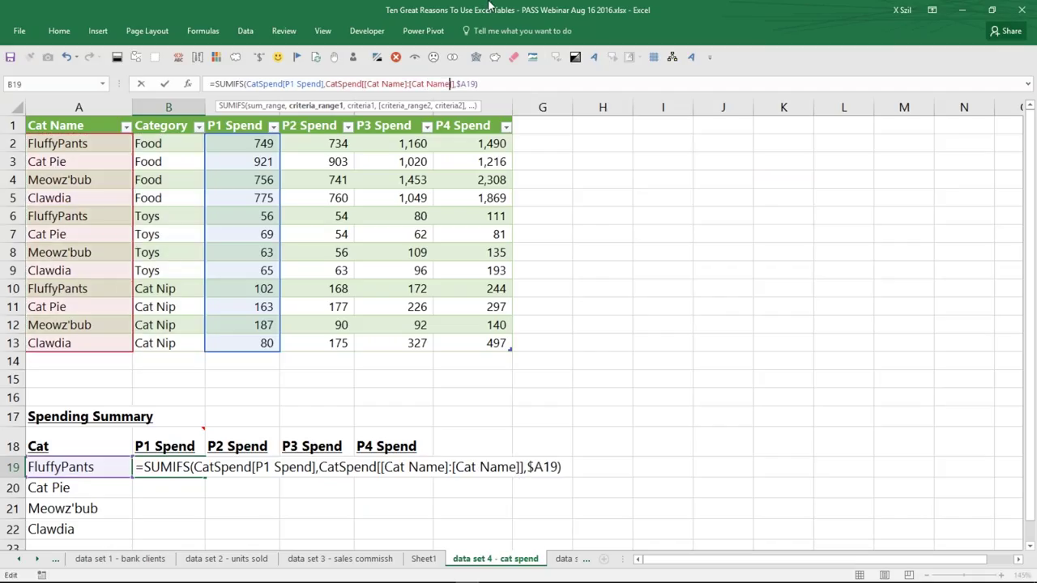
left_click(459, 84)
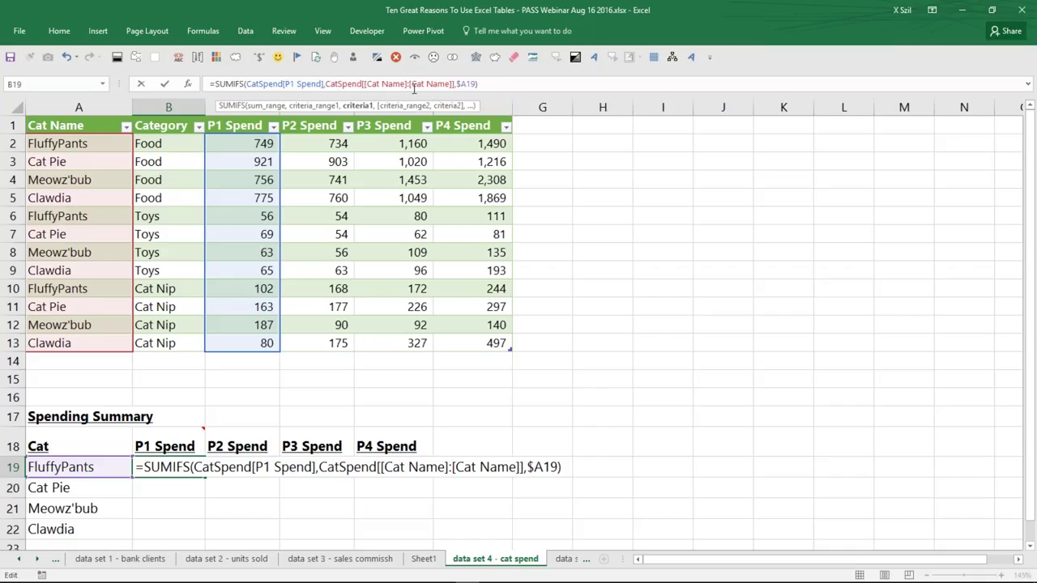
left_click(164, 85)
left_click_drag(205, 476, 432, 528)
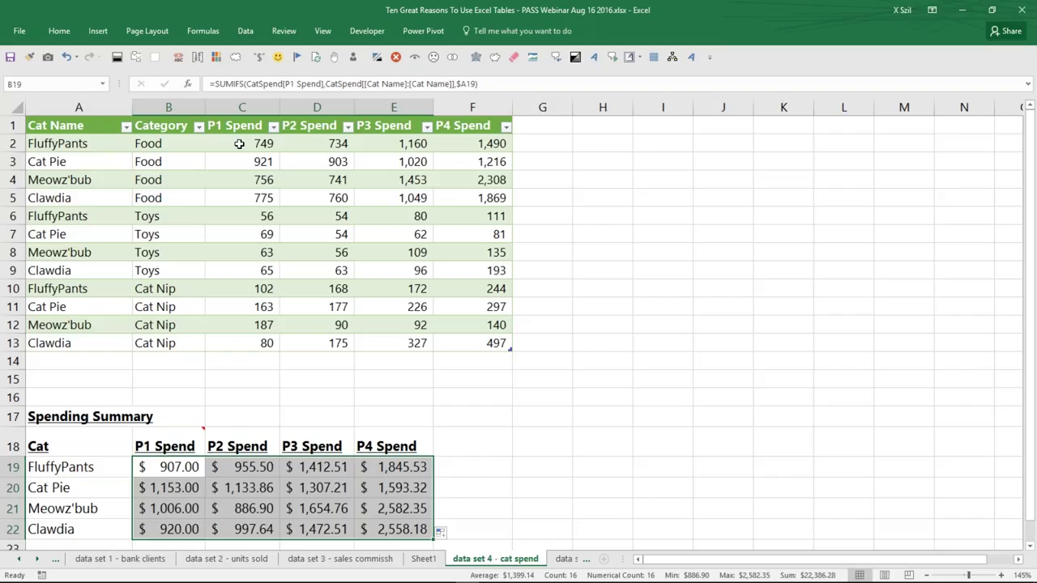
Step: Check the sum of C2:F13 against the summary and review the column references in B19's SUMIFS formula
left_click_drag(238, 143, 490, 338)
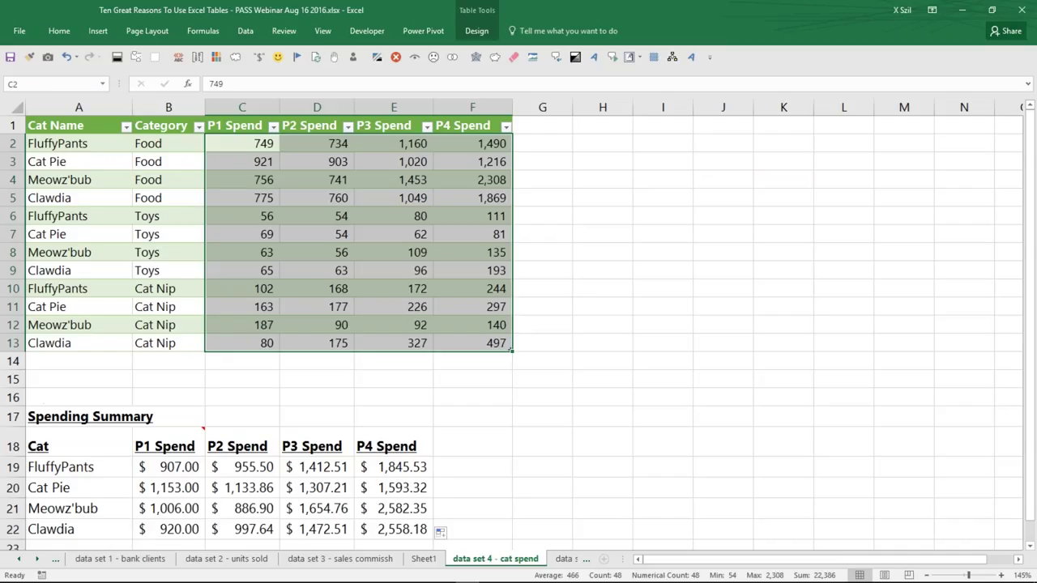
left_click(196, 467)
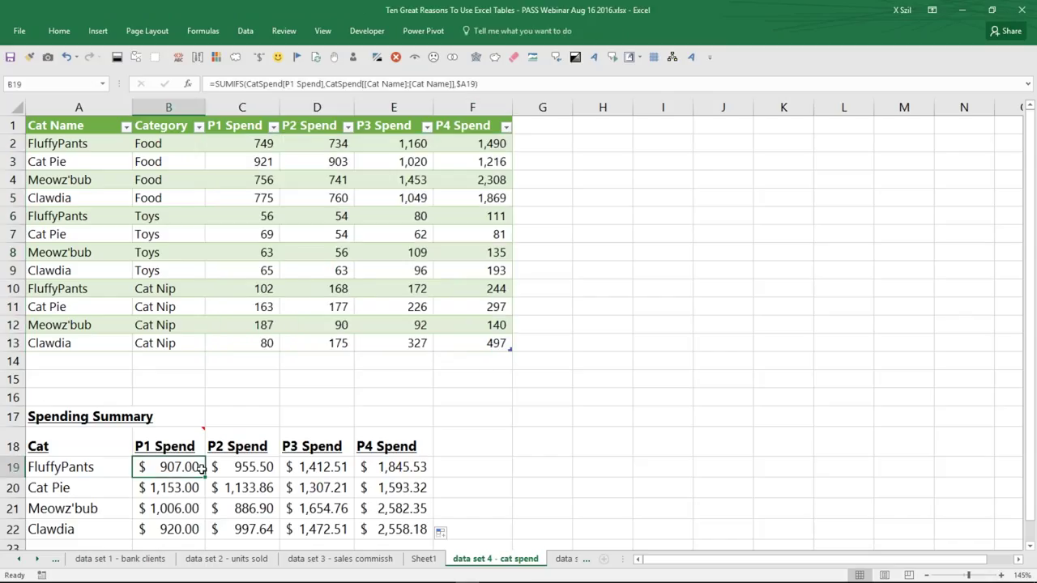
key("F2")
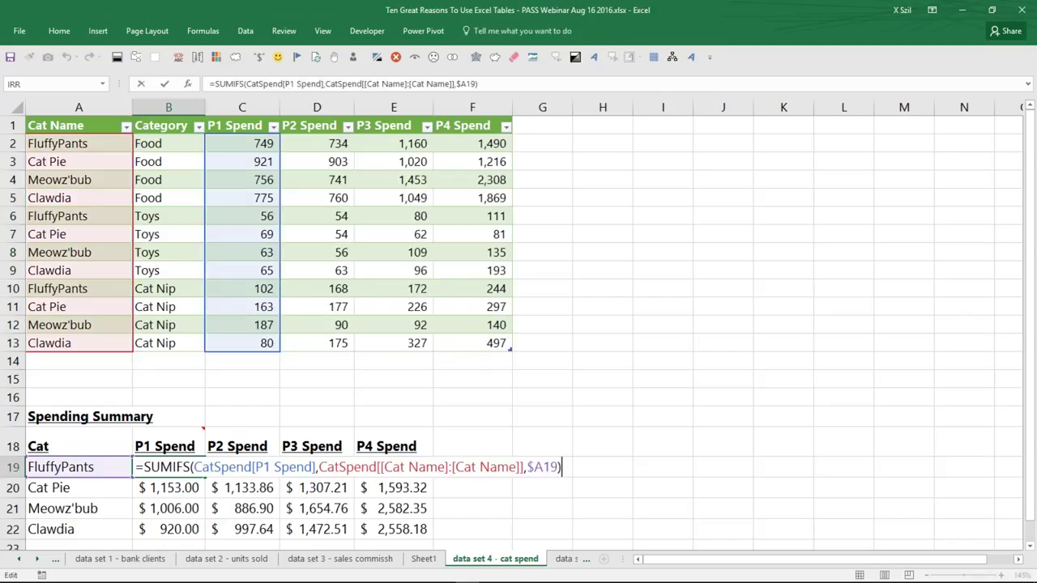
key("Escape")
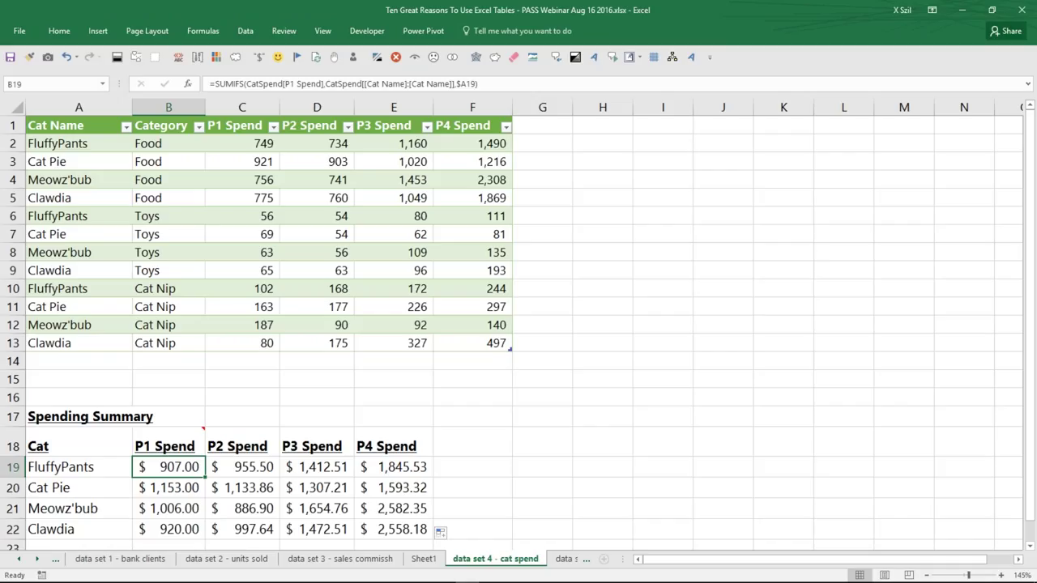
Step: Switch to the presentation and advance to the slide comparing A1 style with structured reference style
key("alt+Tab")
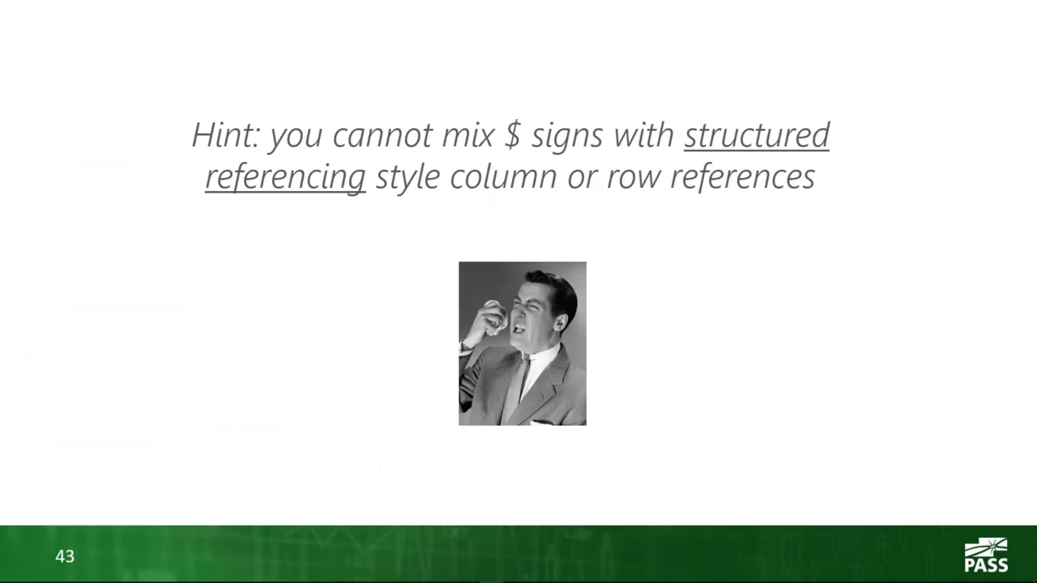
key("Right")
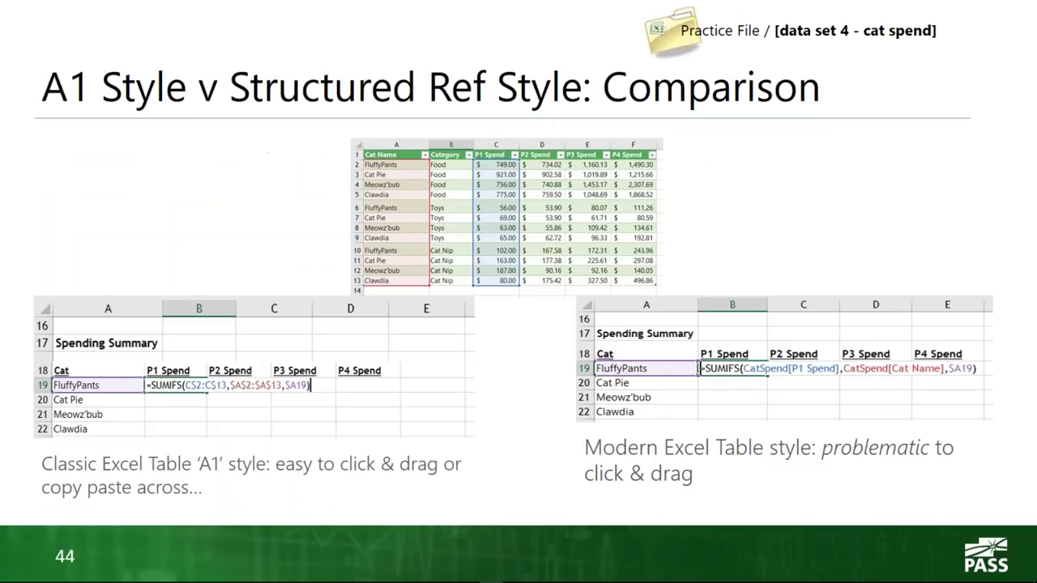
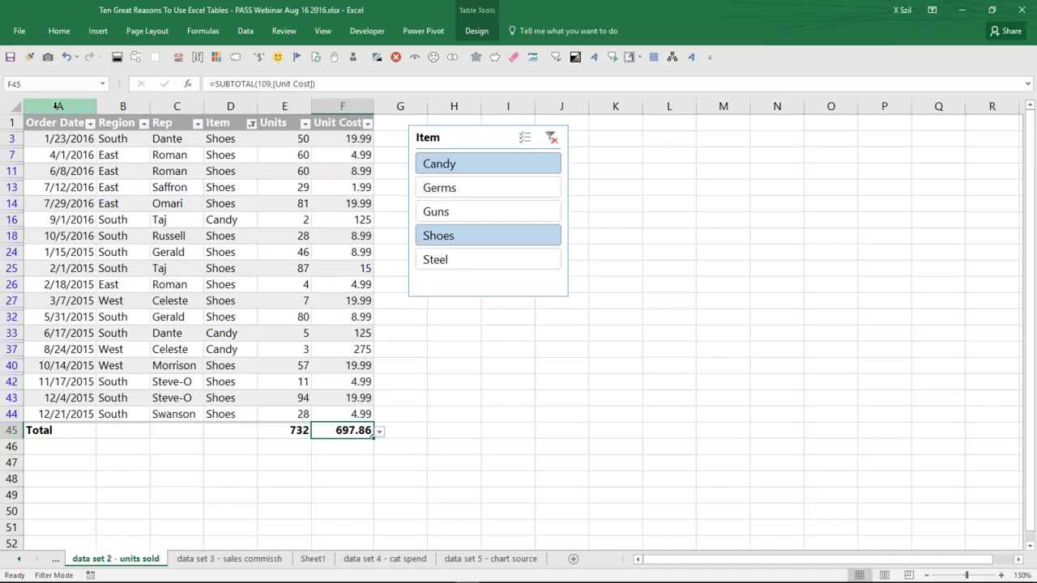
Step: Insert a new worksheet column before Order Date on the data set 2 - units sold sheet
left_click(58, 106)
right_click(57, 106)
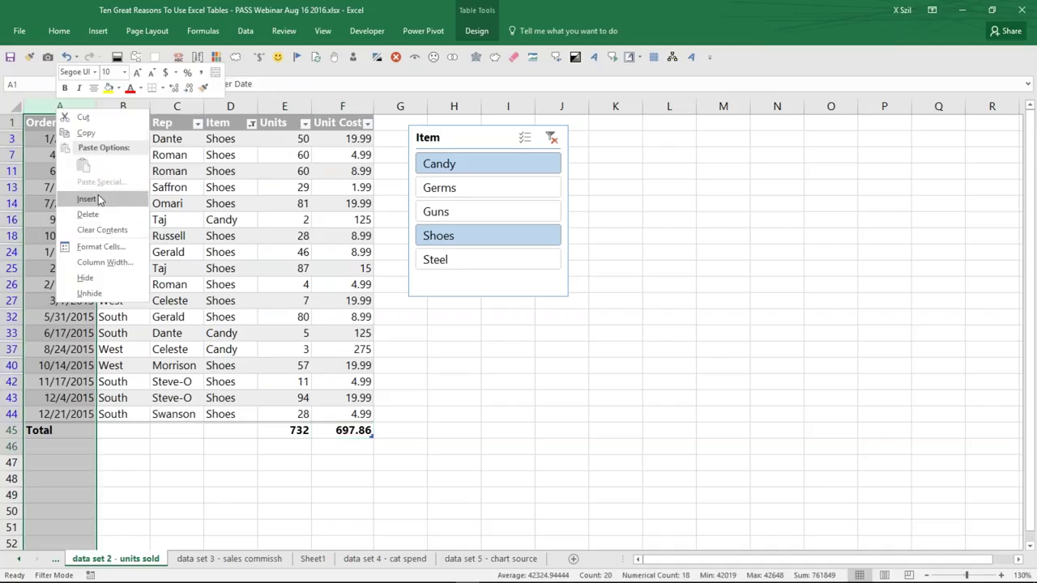
key("Escape")
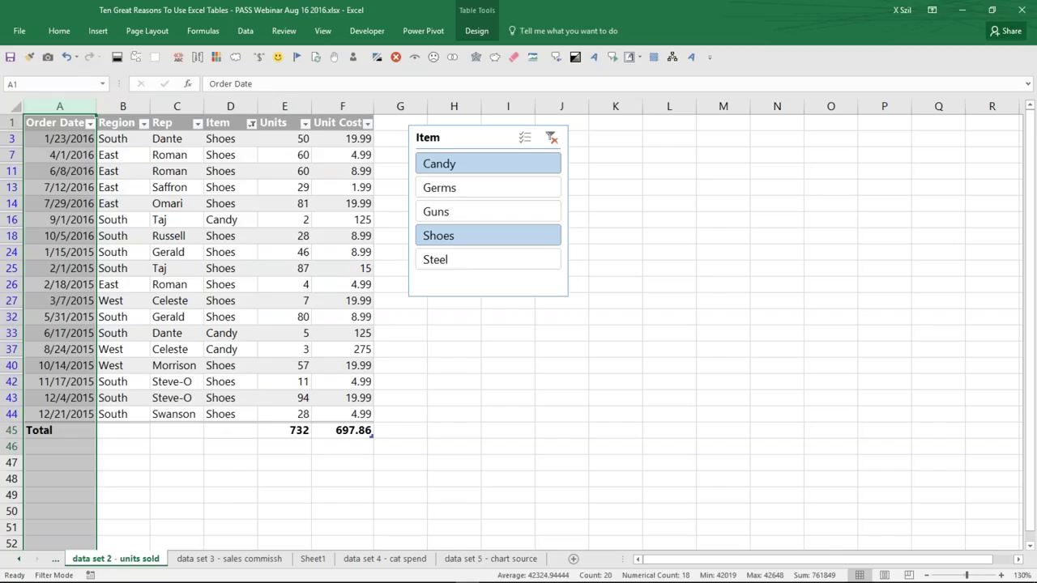
key("ctrl+shift+plus")
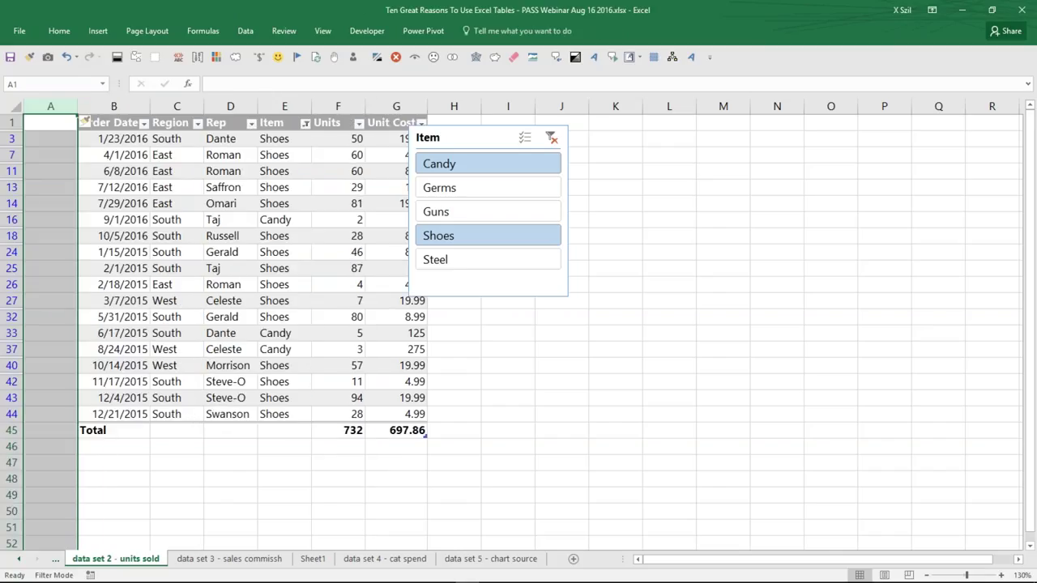
Step: Widen the empty column A and move the Item slicer into it so it no longer covers the table
left_click_drag(78, 106, 156, 120)
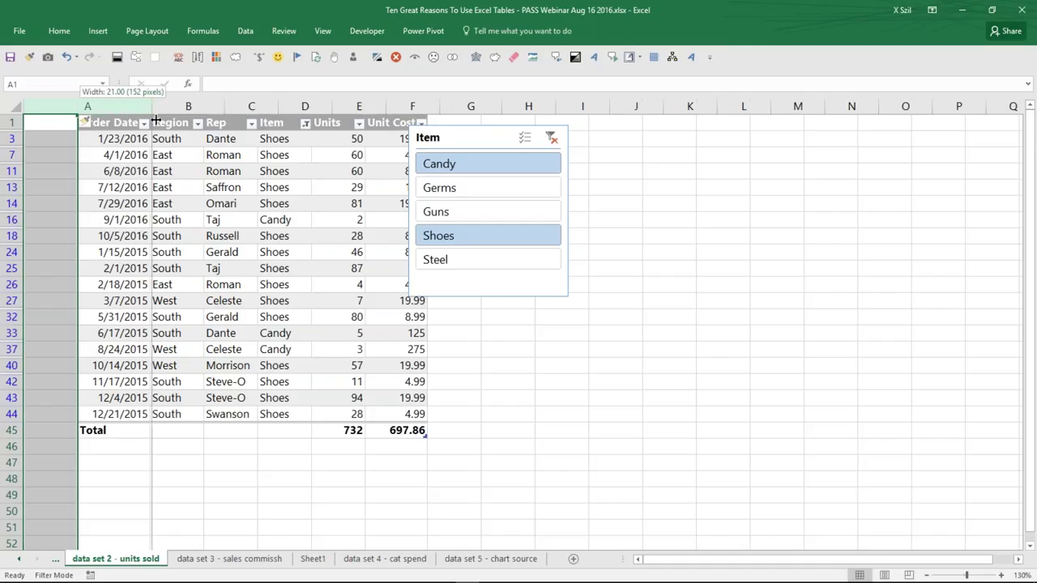
left_click_drag(155, 120, 228, 120)
left_click_drag(442, 146, 56, 151)
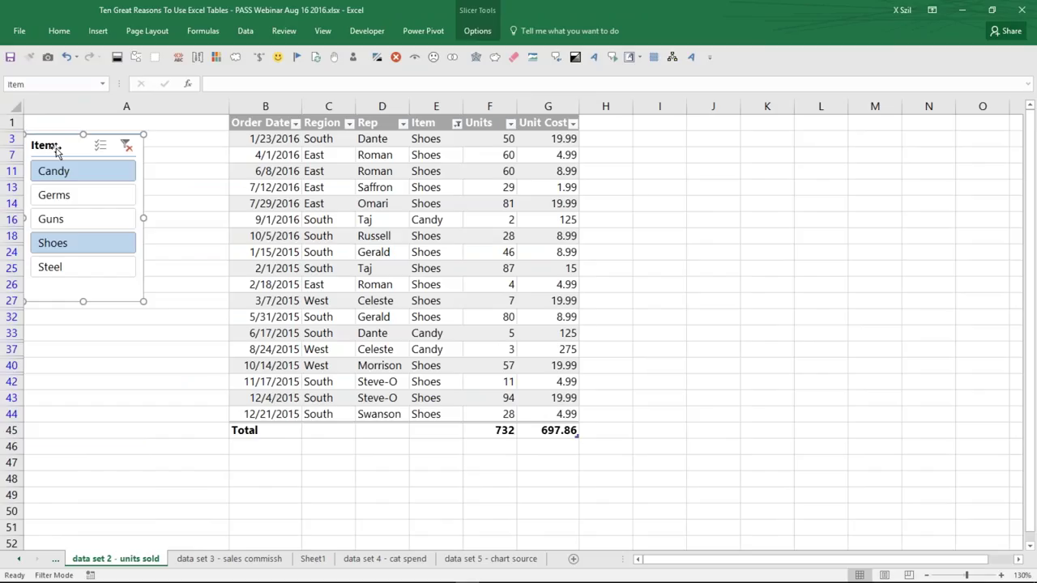
left_click_drag(228, 106, 169, 106)
left_click(323, 236)
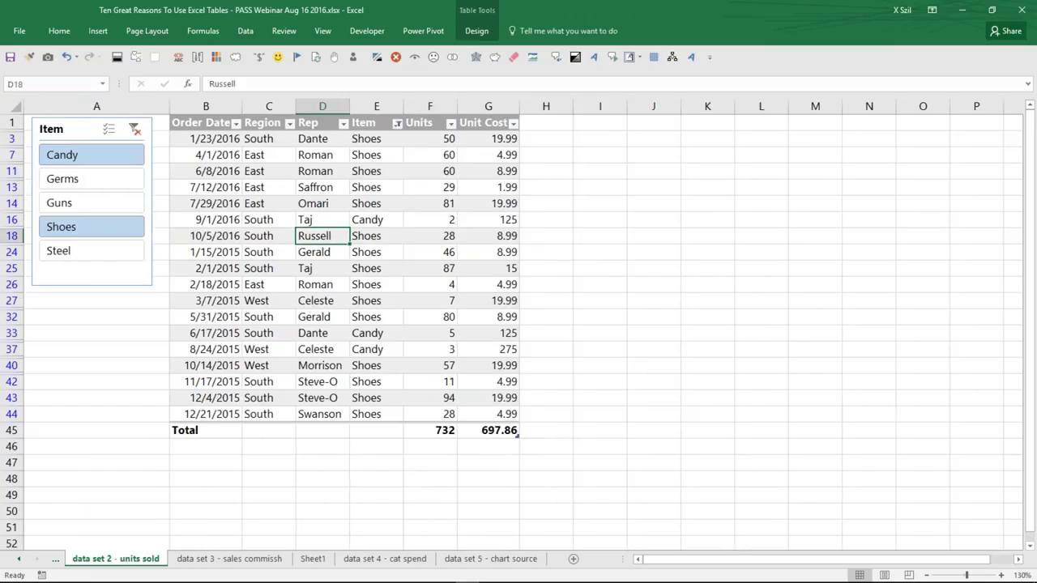
Step: Clear the Item slicer's filter and insert Region and Rep slicers for the table
left_click(135, 128)
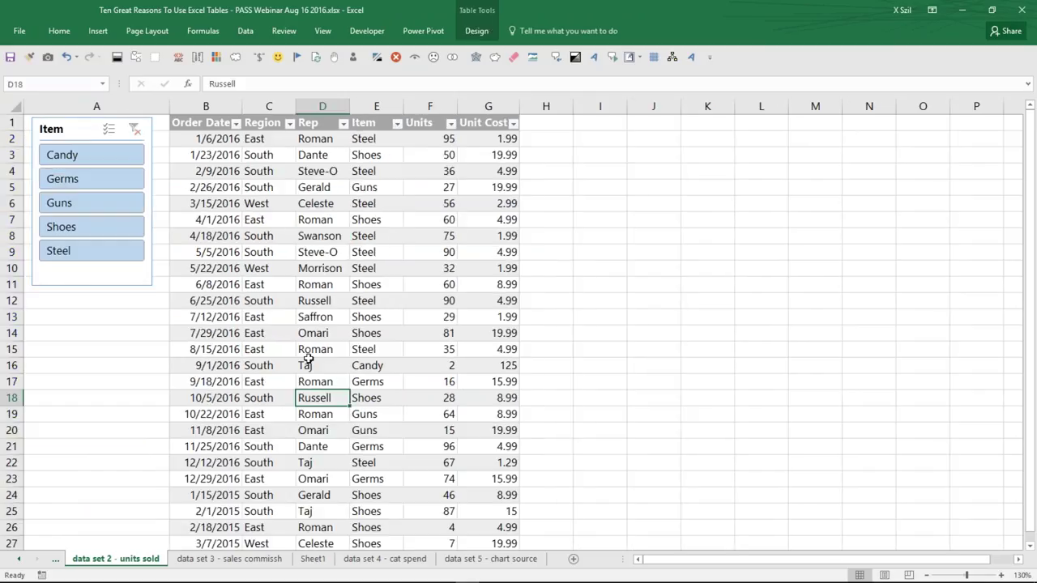
left_click(429, 204)
left_click(475, 38)
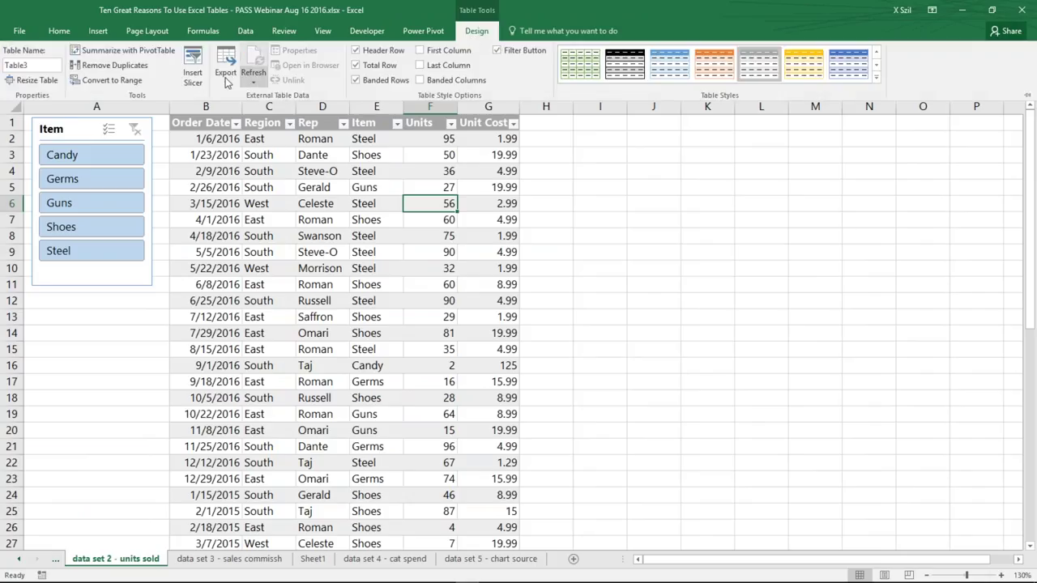
left_click(193, 69)
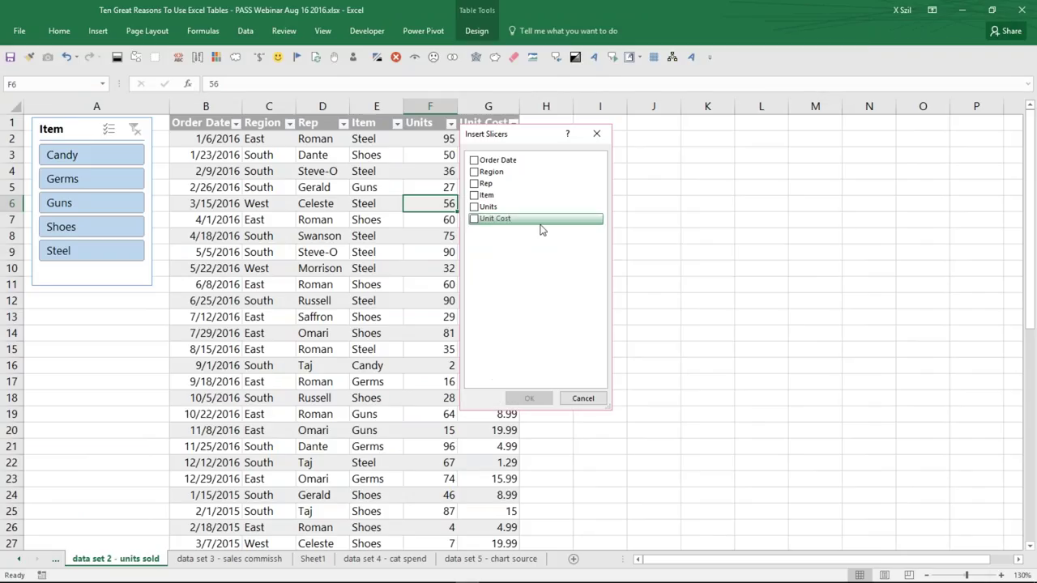
left_click(474, 185)
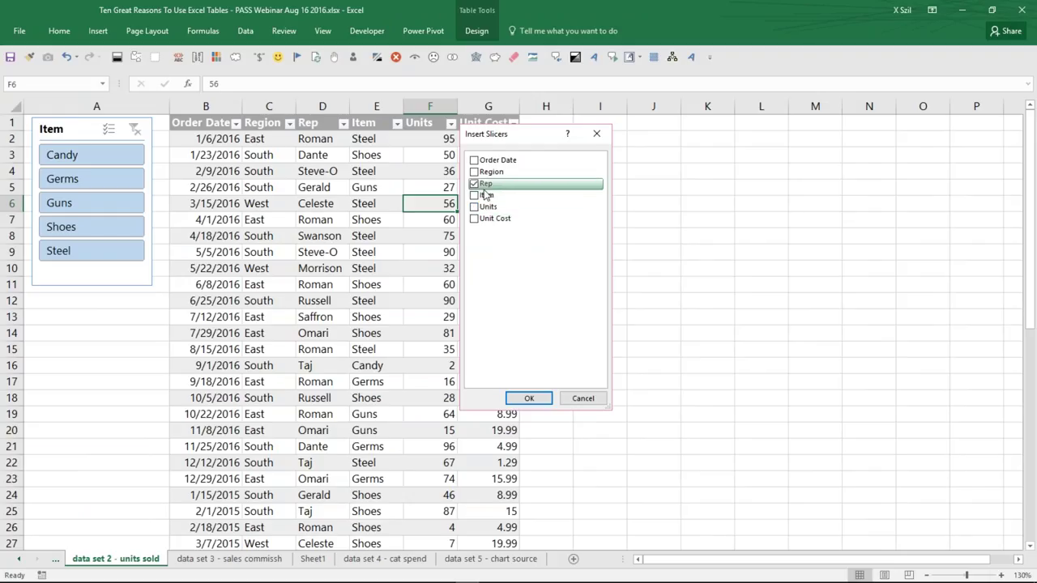
left_click(528, 398)
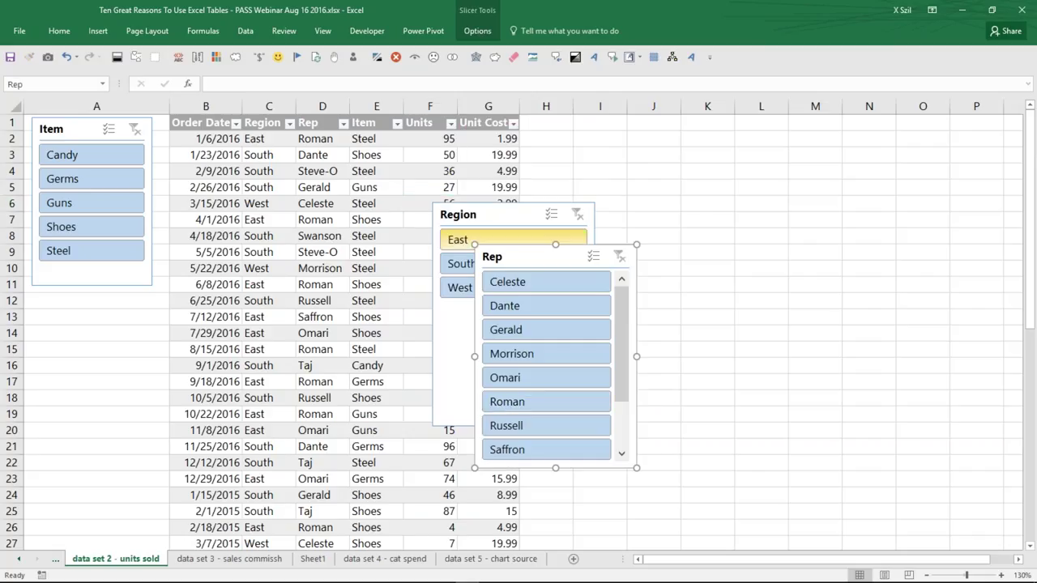
Step: Place the Region slicer directly below the Item slicer in column A and shrink it to a matching width
left_click_drag(514, 214, 108, 310)
left_click_drag(188, 521, 148, 410)
left_click_drag(78, 310, 85, 301)
left_click_drag(145, 289, 150, 288)
Step: Place the Rep slicer below the Region slicer, narrow it to fit column A and align it with the others
left_click_drag(539, 264, 93, 429)
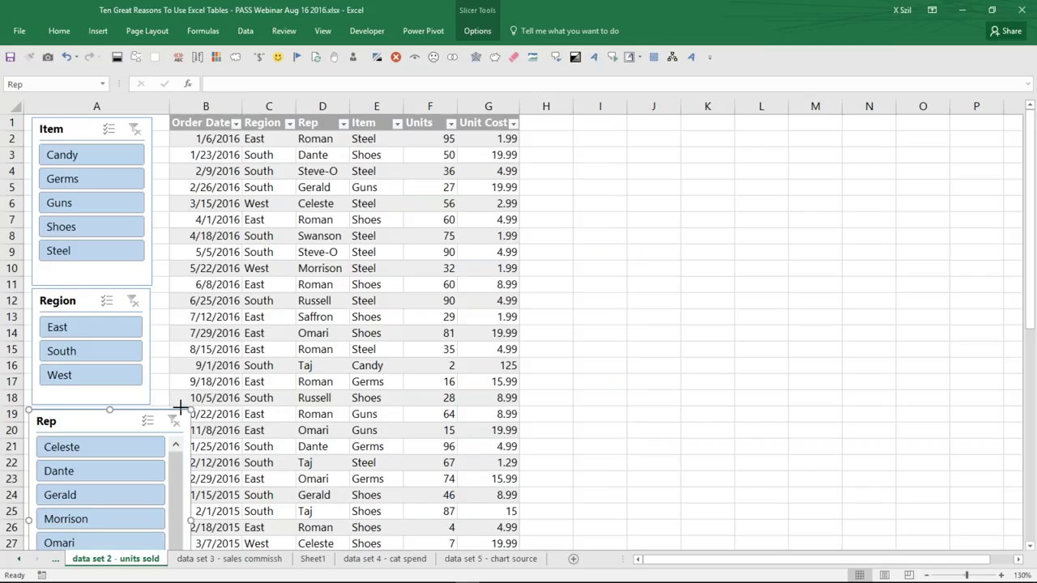
left_click_drag(179, 407, 151, 410)
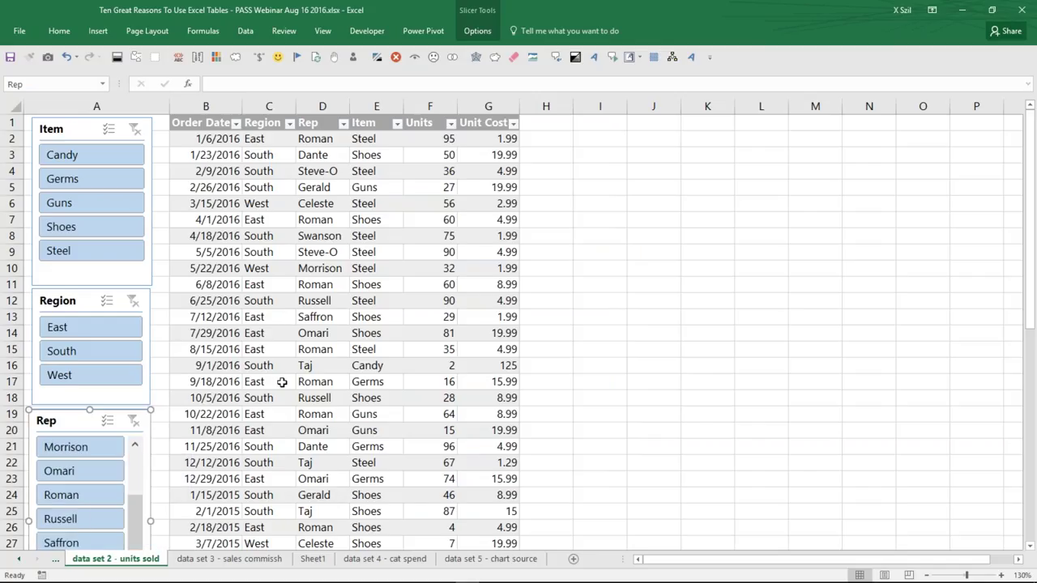
left_click(164, 463)
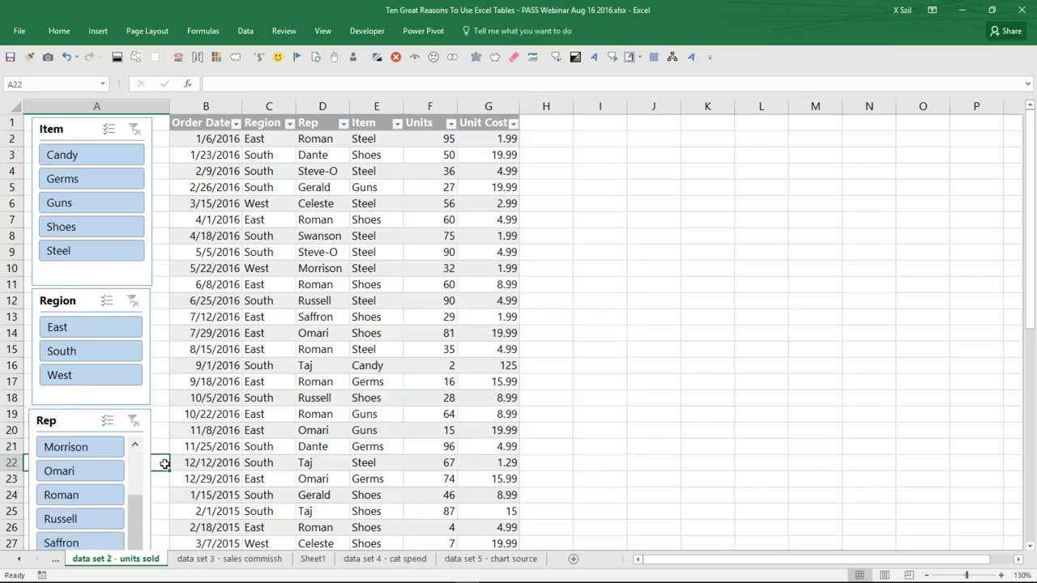
scroll(160, 453, "down", 4)
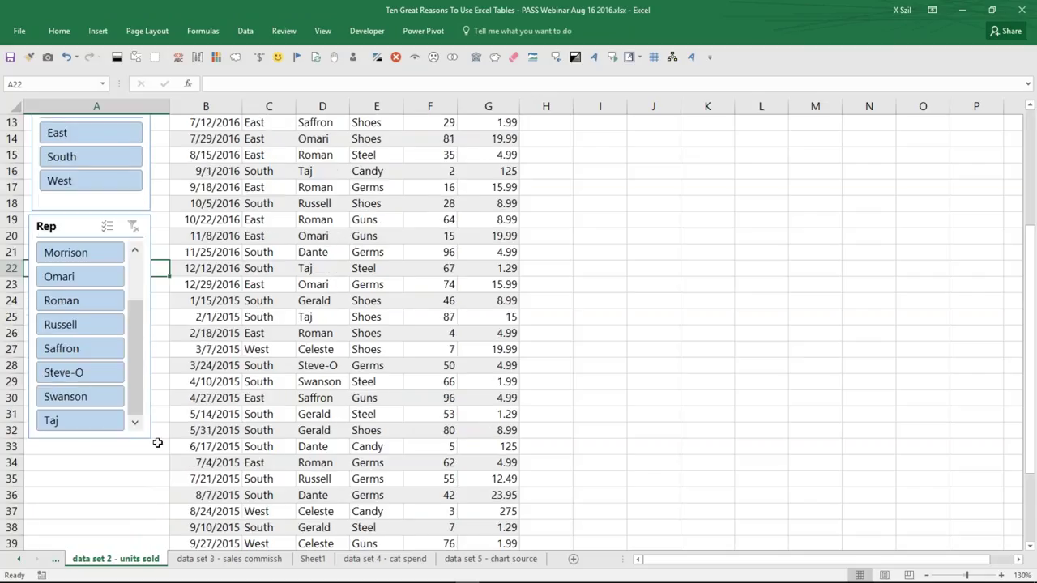
left_click(149, 434)
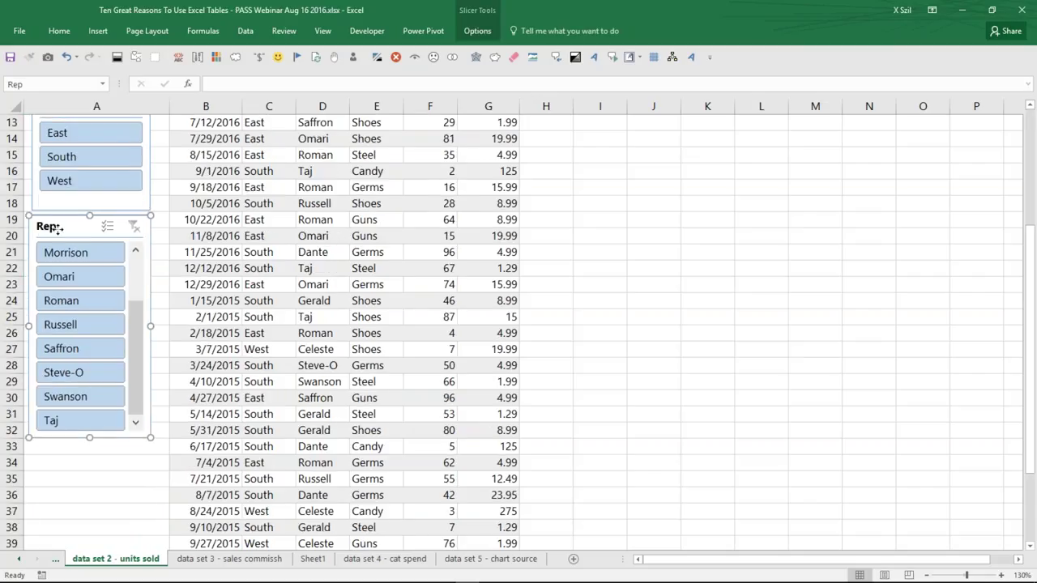
left_click(349, 316)
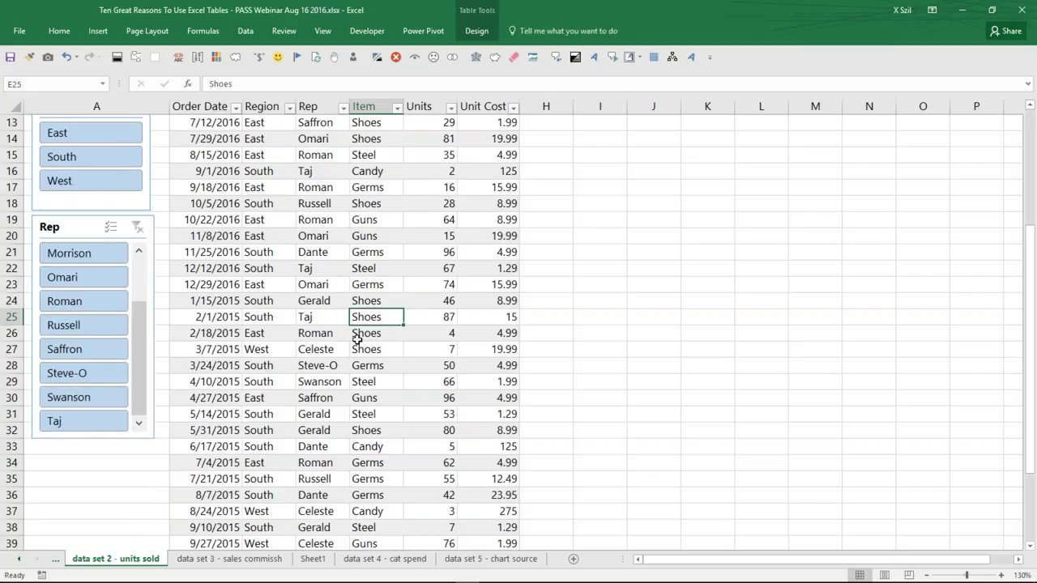
scroll(357, 340, "up", 4)
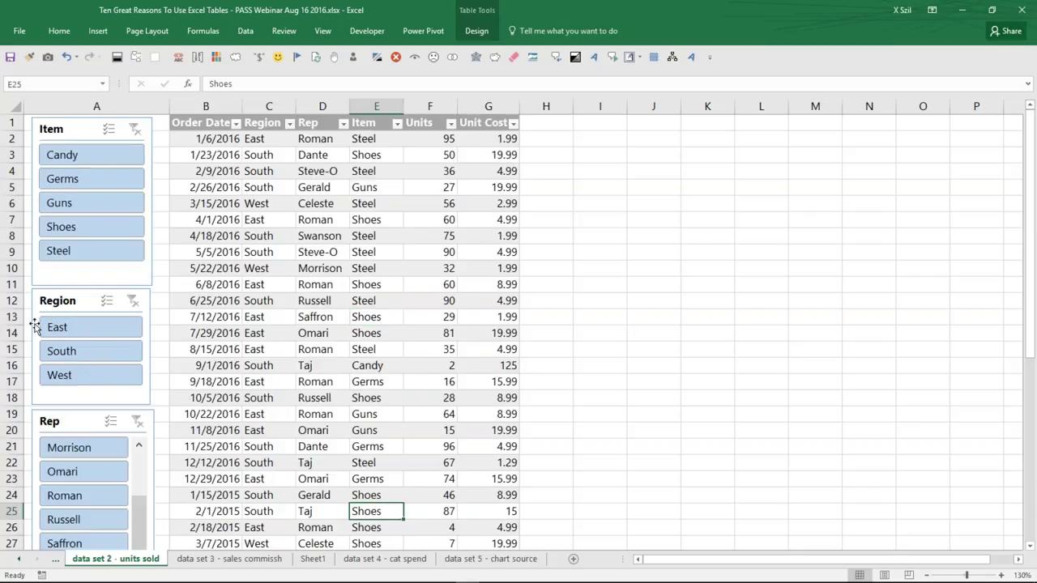
Step: Apply a light green style to the Region slicer and a light yellow style to the Rep slicer
left_click(78, 303)
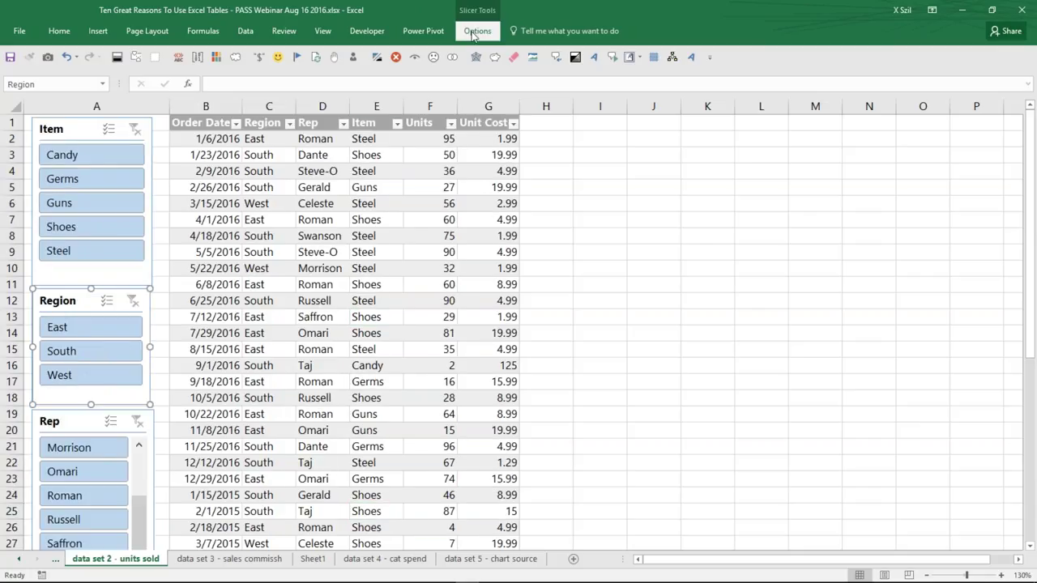
left_click(477, 31)
left_click(303, 64)
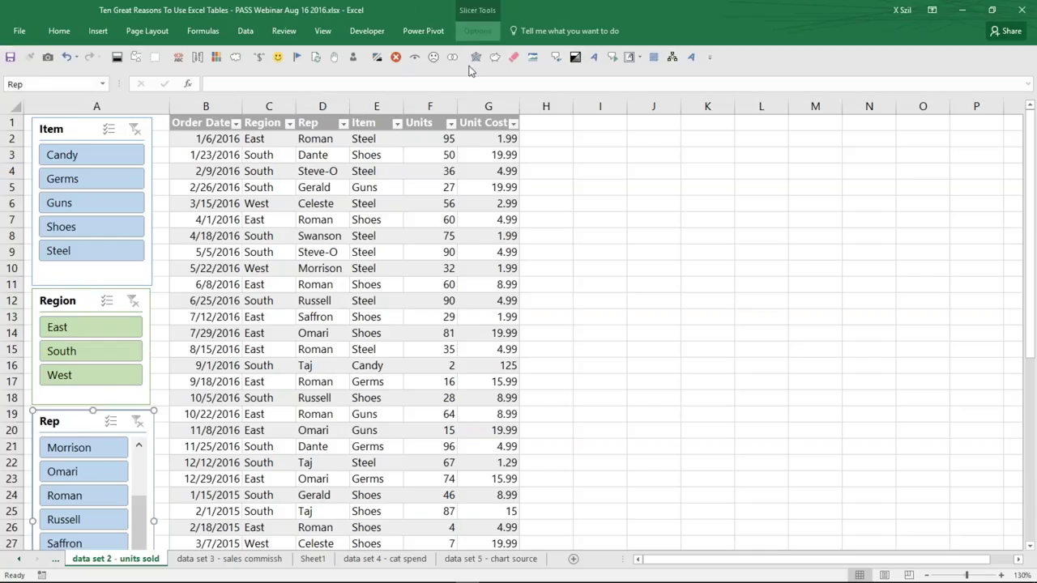
double_click(477, 31)
left_click(239, 64)
Step: Turn off the gridlines on the data set 2 - units sold sheet
left_click(281, 373)
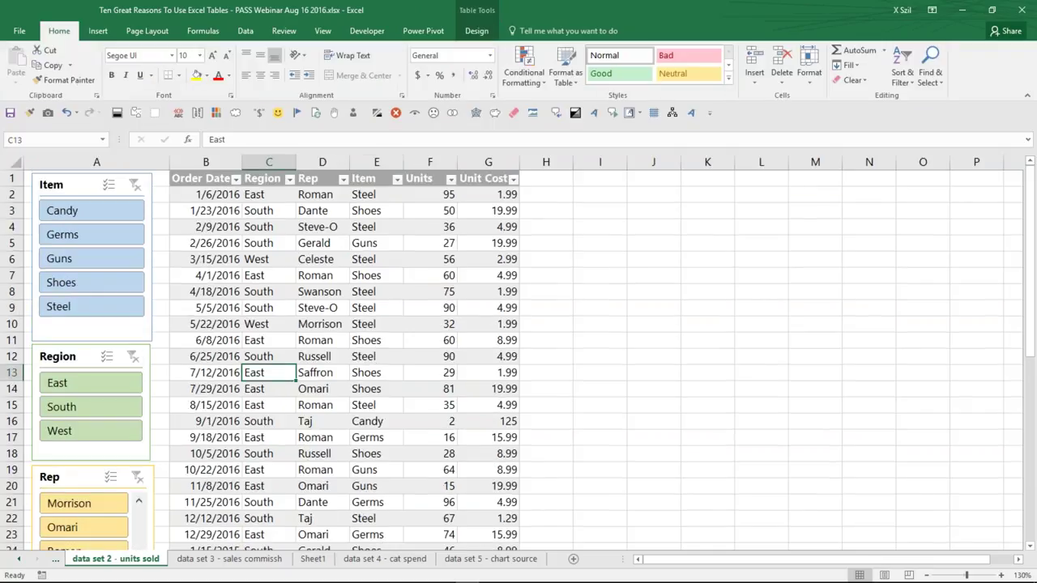
left_click(376, 243)
left_click(328, 34)
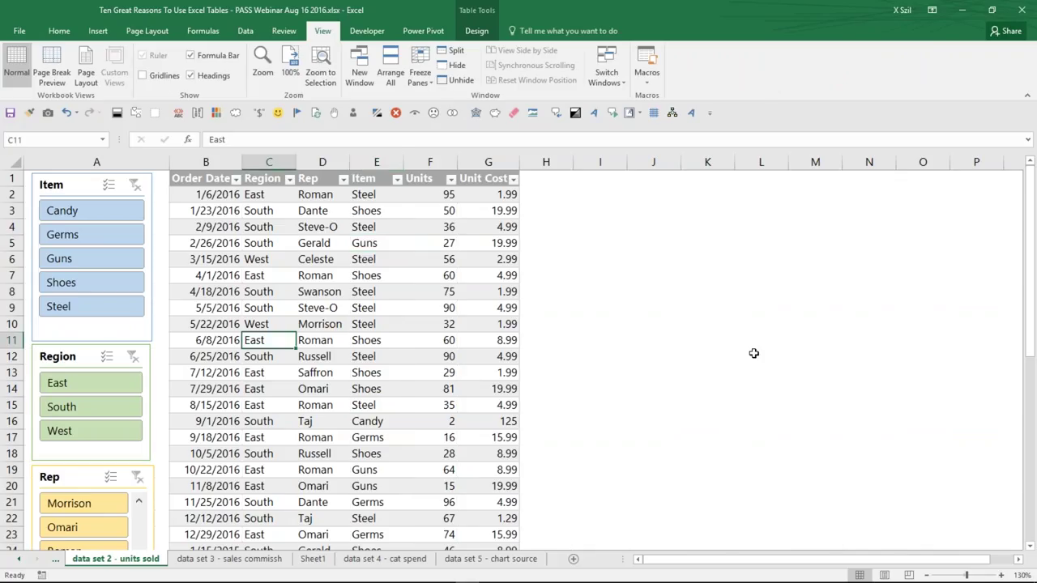
Step: Set the units sold table's style to None, from the Light styles
left_click(476, 31)
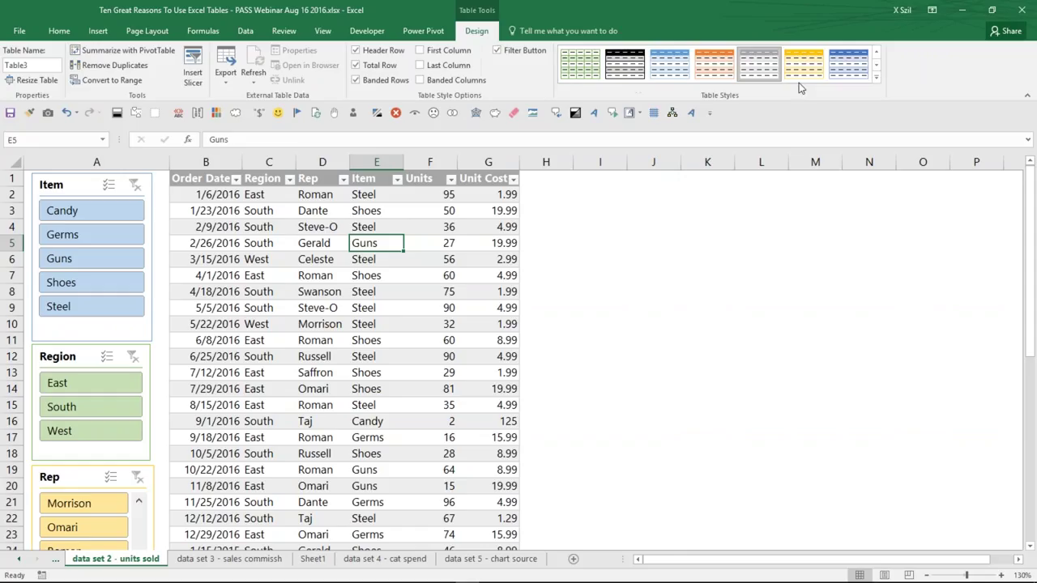
left_click(876, 54)
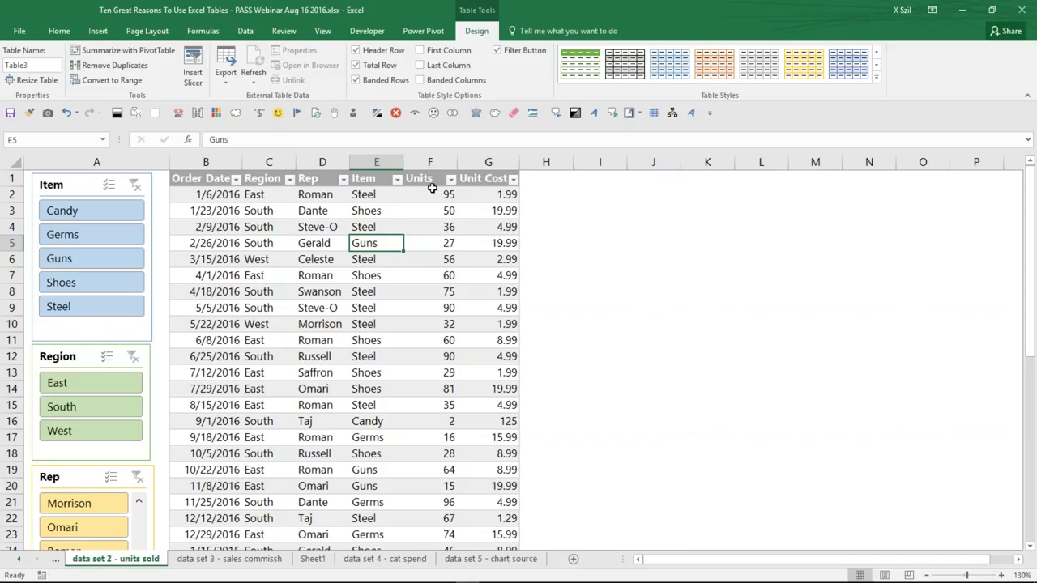
left_click(877, 54)
left_click(876, 54)
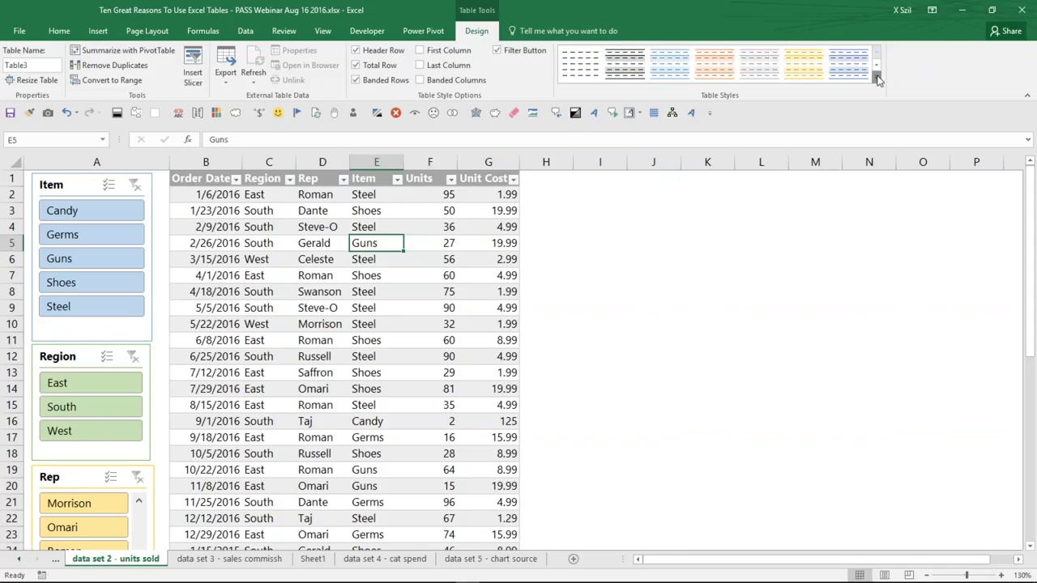
left_click(877, 78)
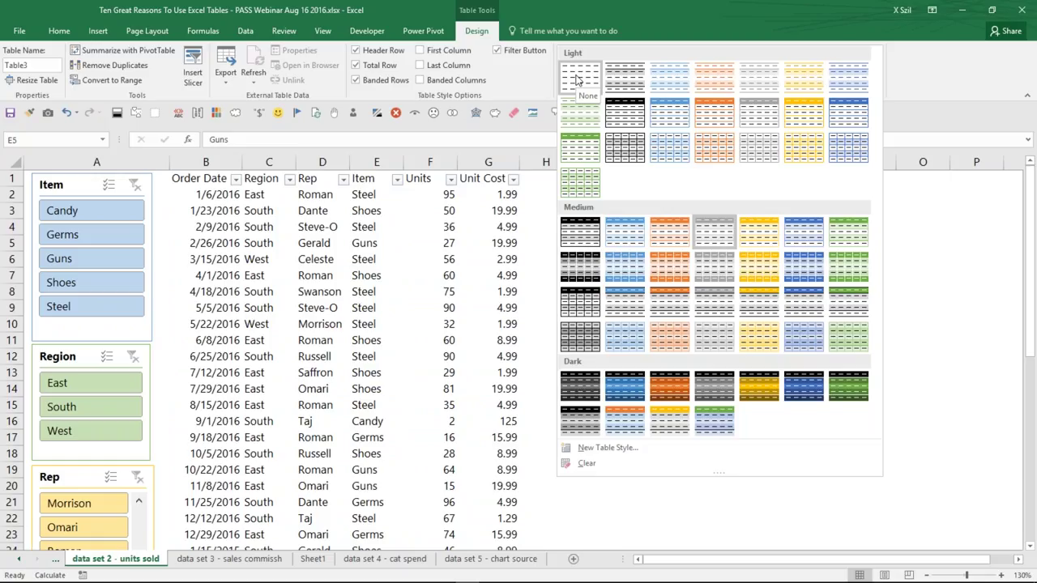
left_click(577, 79)
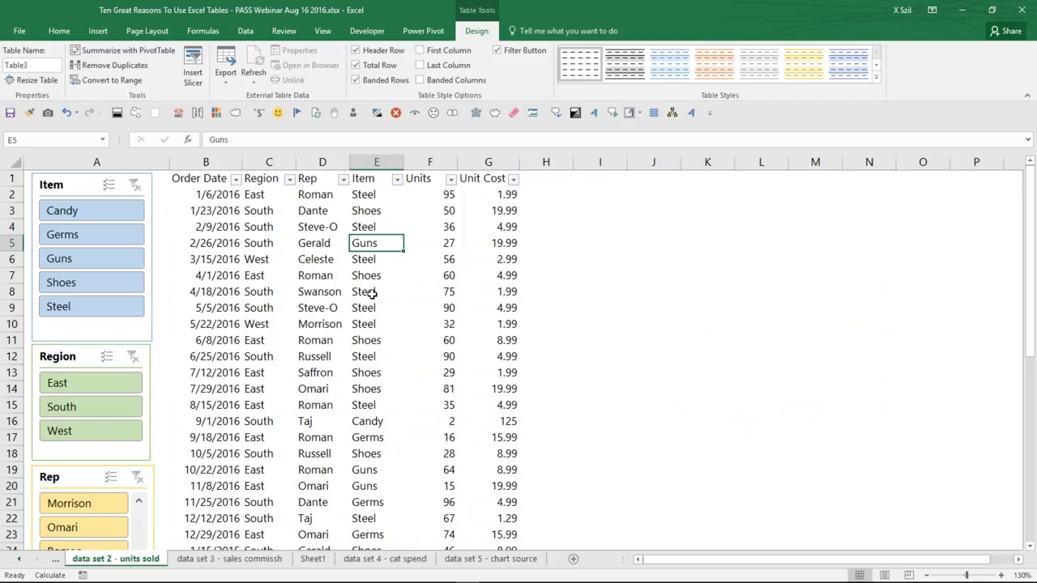
Step: Apply solid green data bars to the Units column data of the units sold table
scroll(371, 292, "down", 1)
scroll(381, 275, "up", 1)
left_click(439, 164)
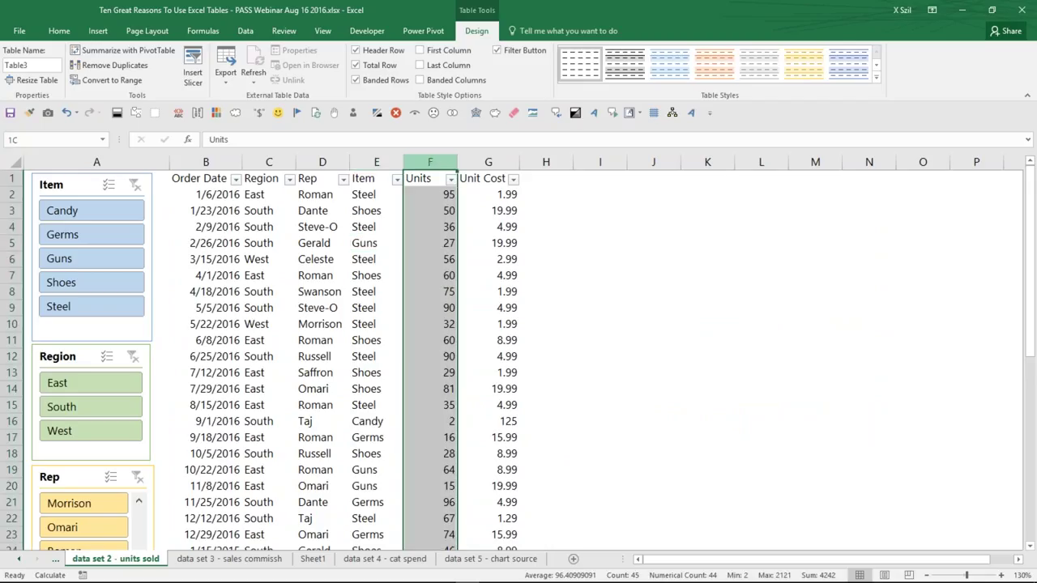
left_click(429, 210)
right_click(431, 209)
mouse_move(502, 359)
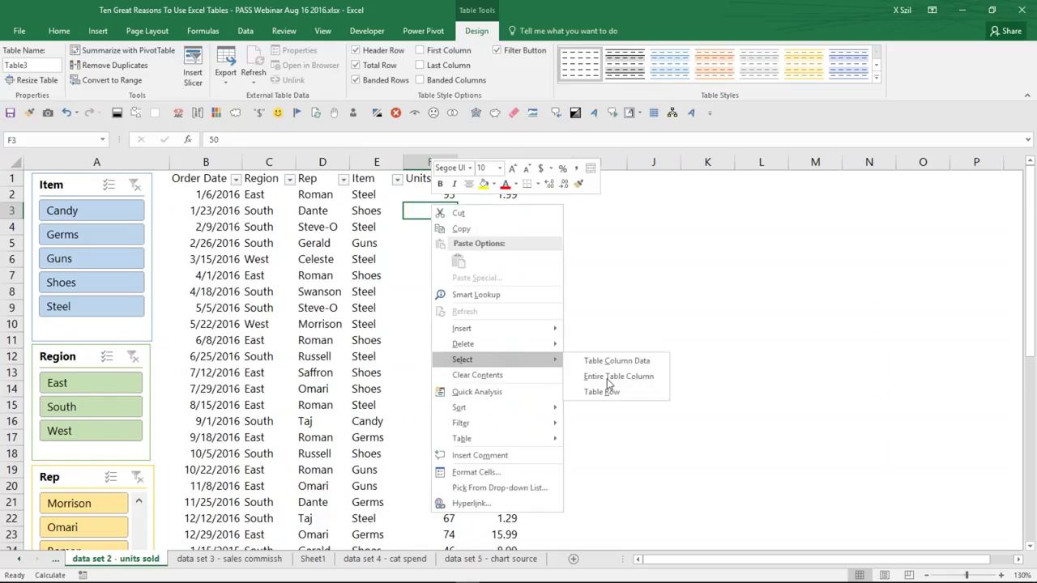
left_click(616, 360)
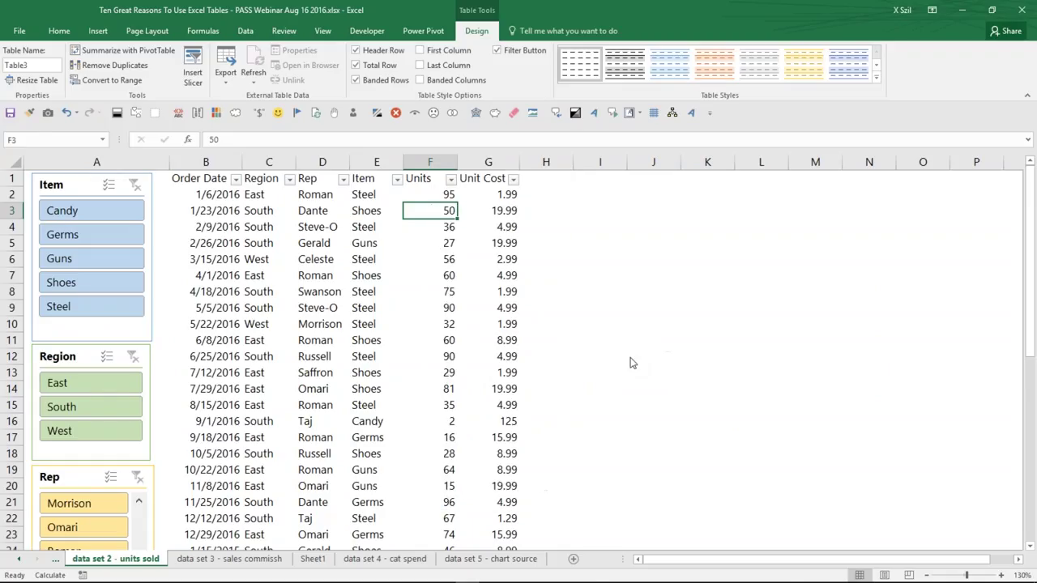
left_click(59, 30)
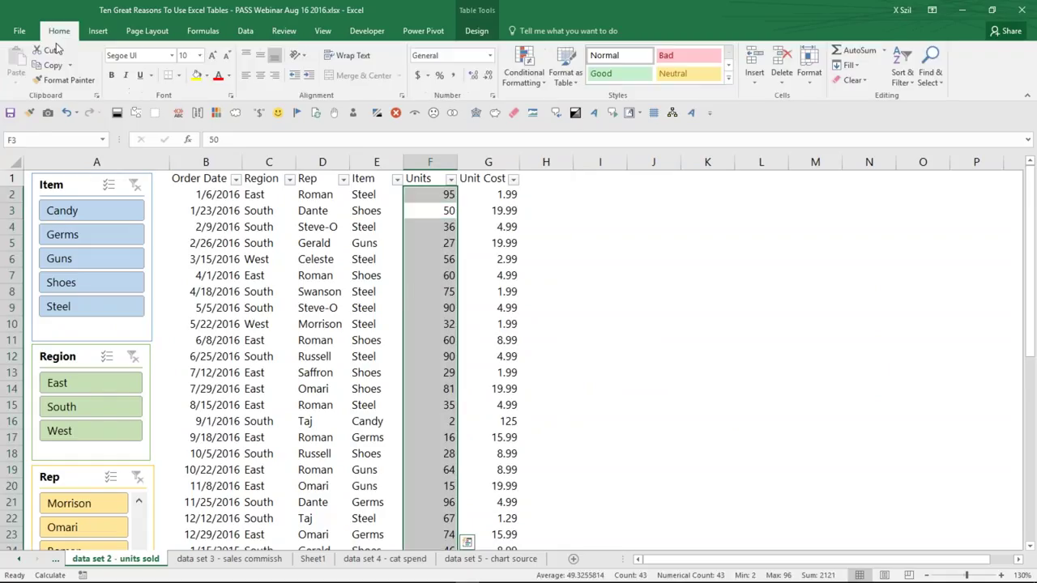
left_click(523, 61)
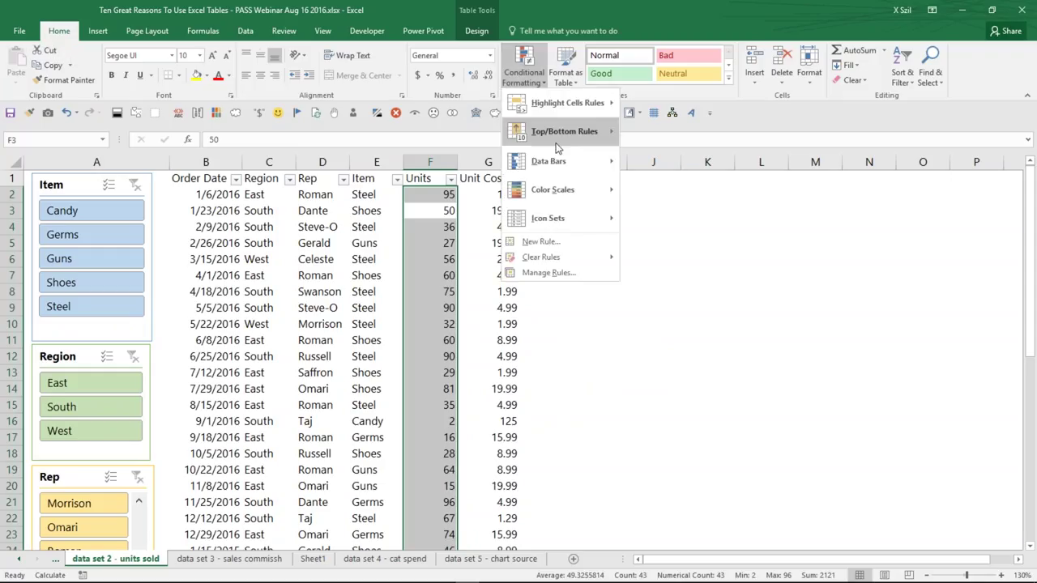
mouse_move(567, 161)
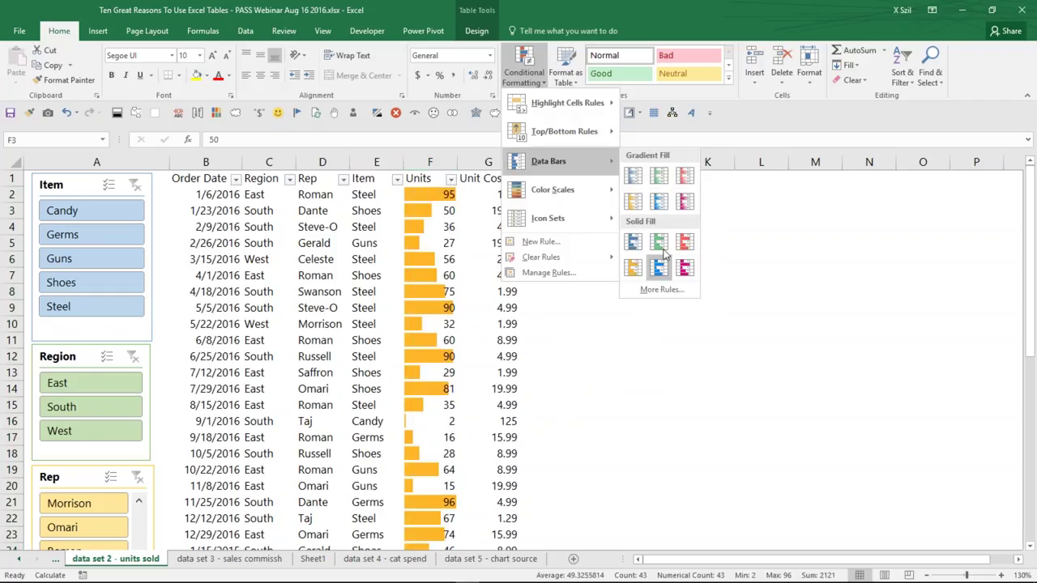
left_click(659, 241)
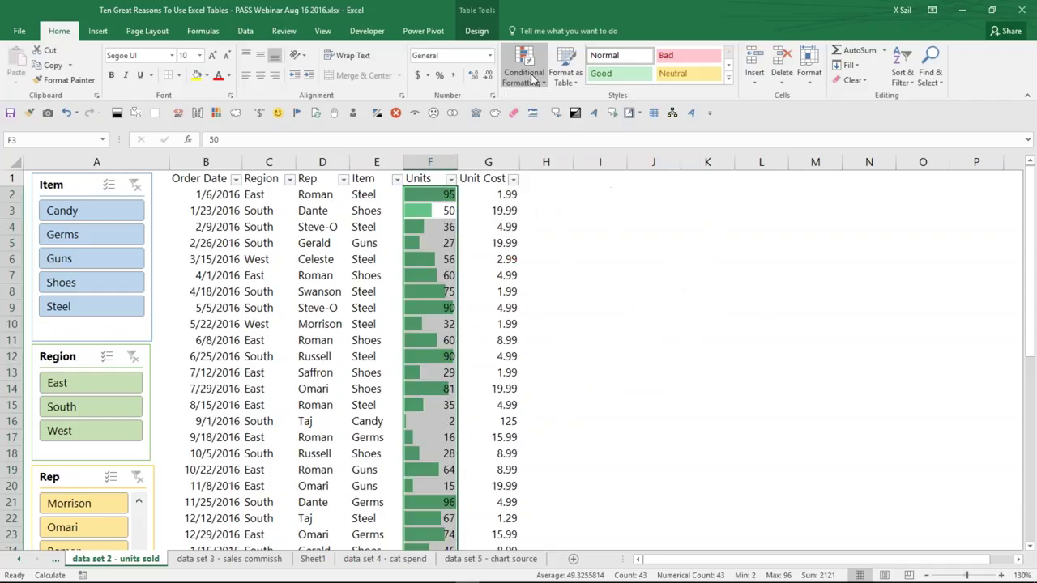
Step: Edit the Units column's data bar rule so that the bars use a light blue solid fill
left_click(531, 77)
left_click(544, 273)
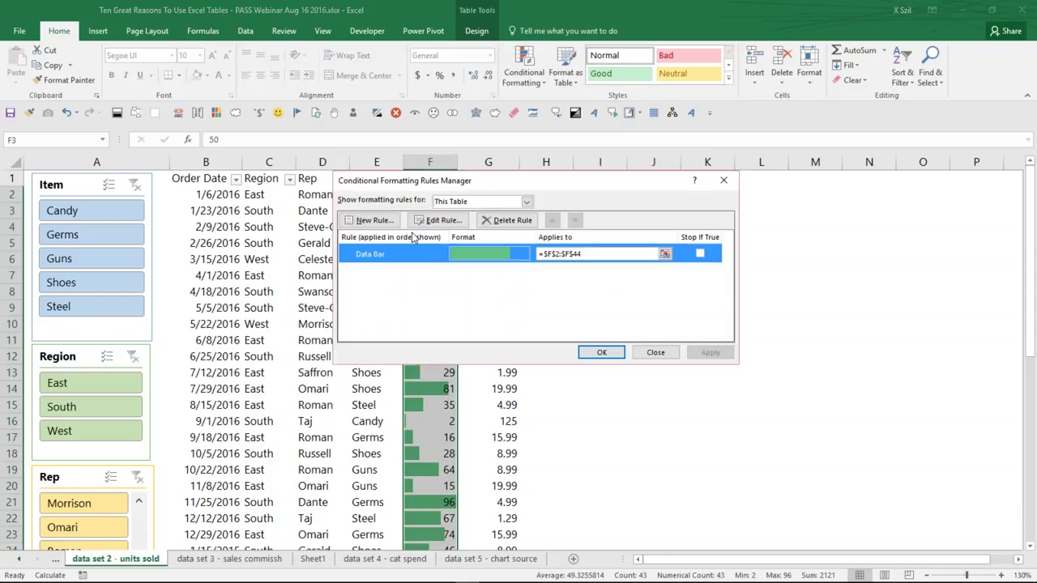
left_click(438, 219)
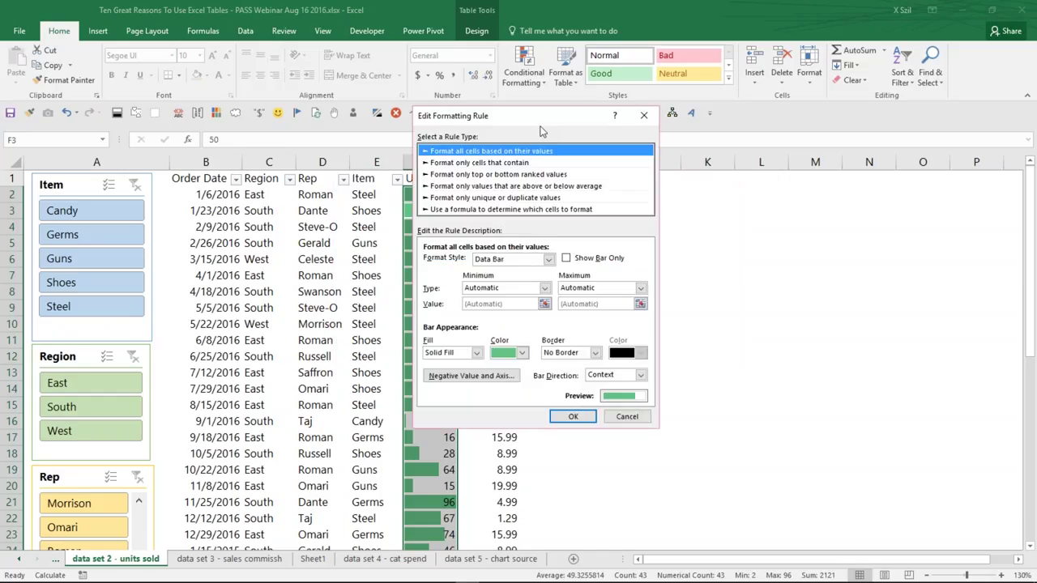
left_click_drag(540, 122, 720, 114)
left_click(702, 346)
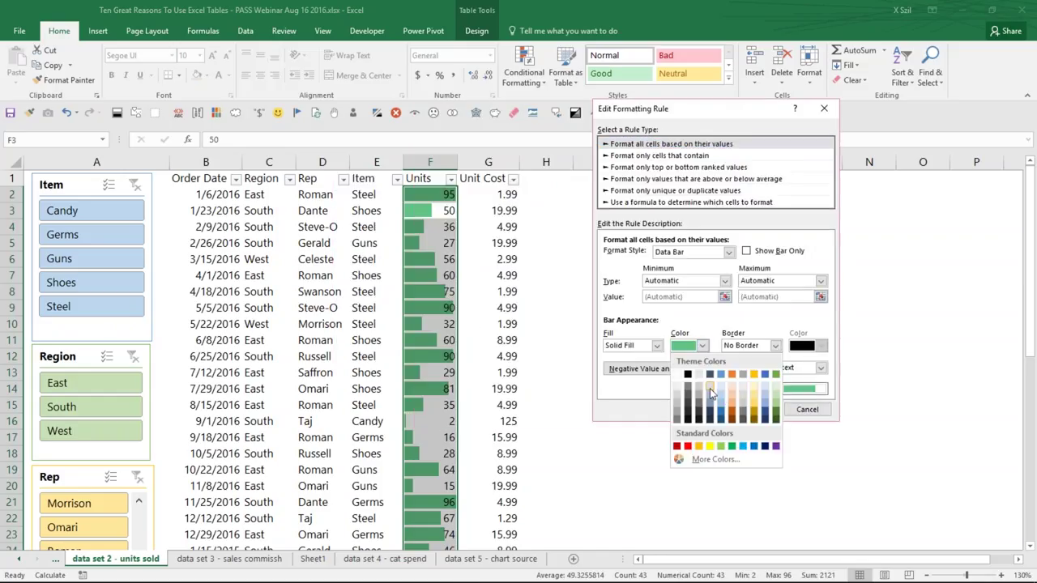
left_click(720, 398)
left_click(744, 409)
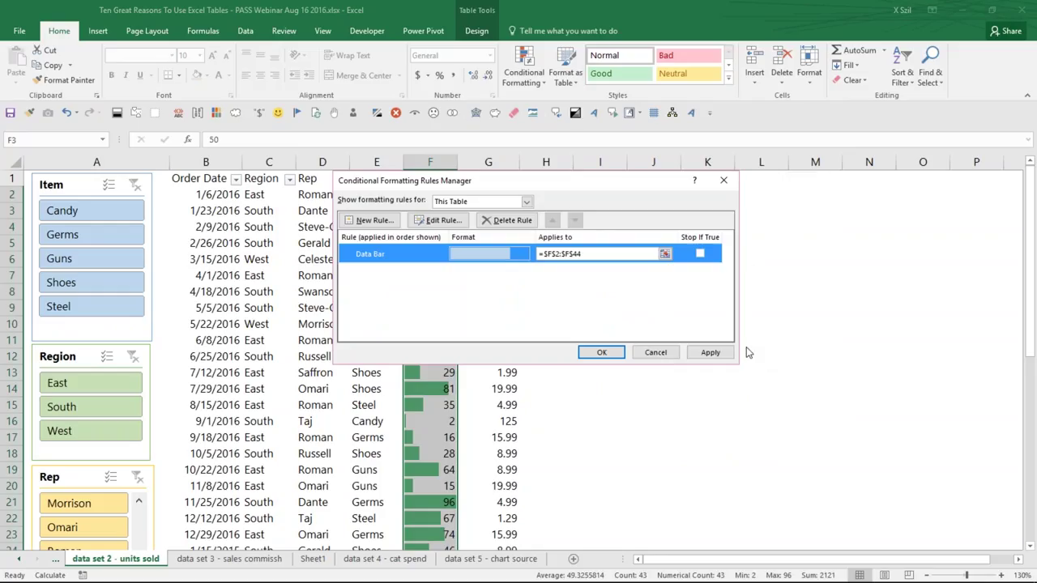
left_click(710, 354)
key("Return")
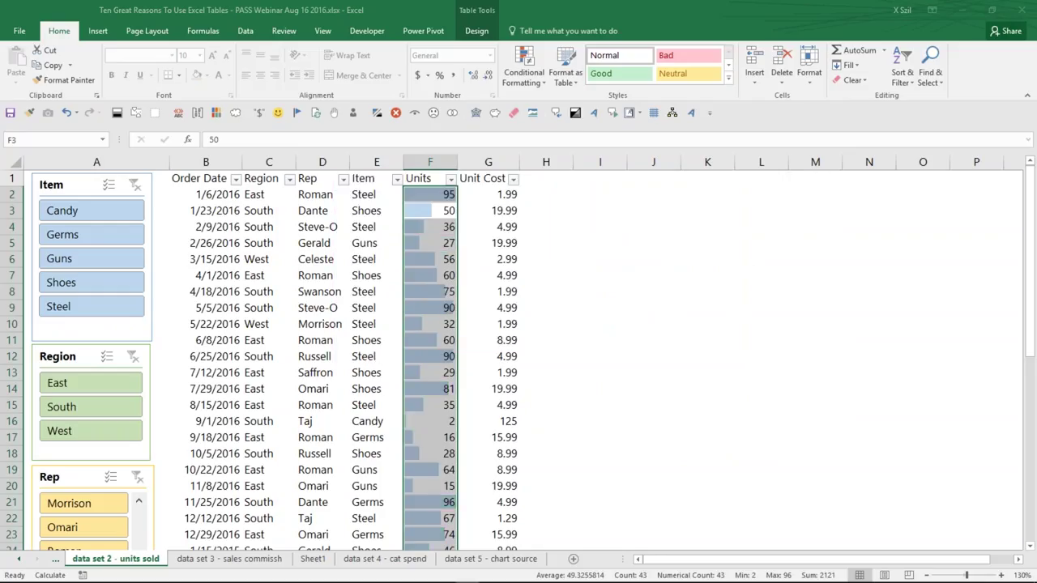
left_click(495, 402)
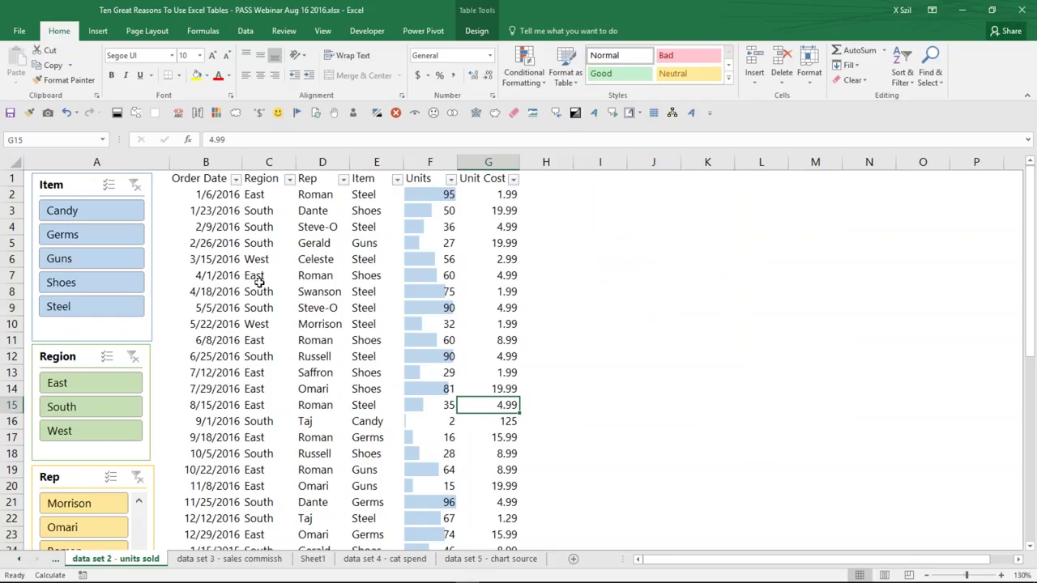
Step: Remove the total row from the units sold table
left_click(207, 195)
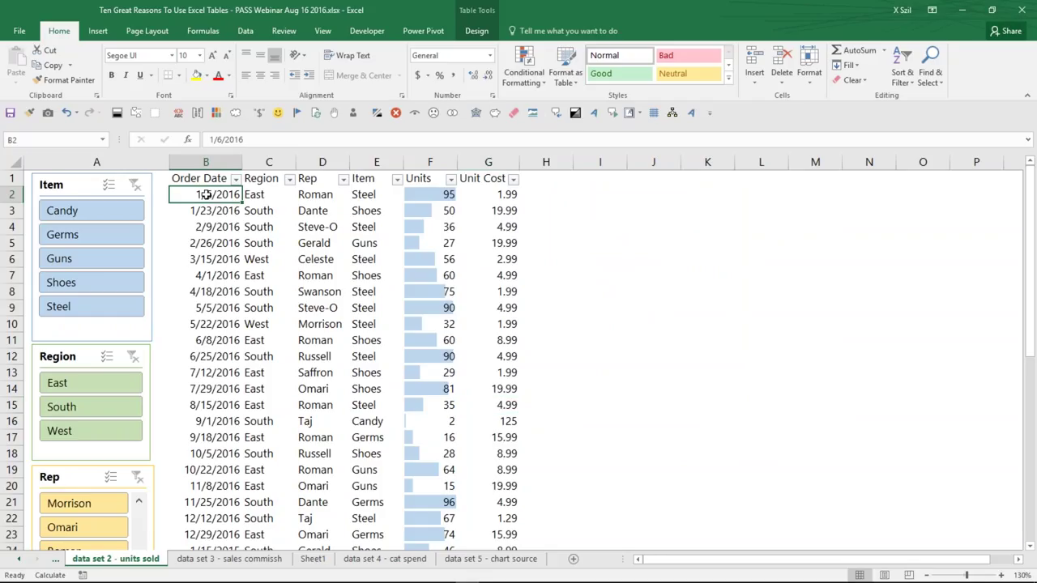
left_click(198, 179)
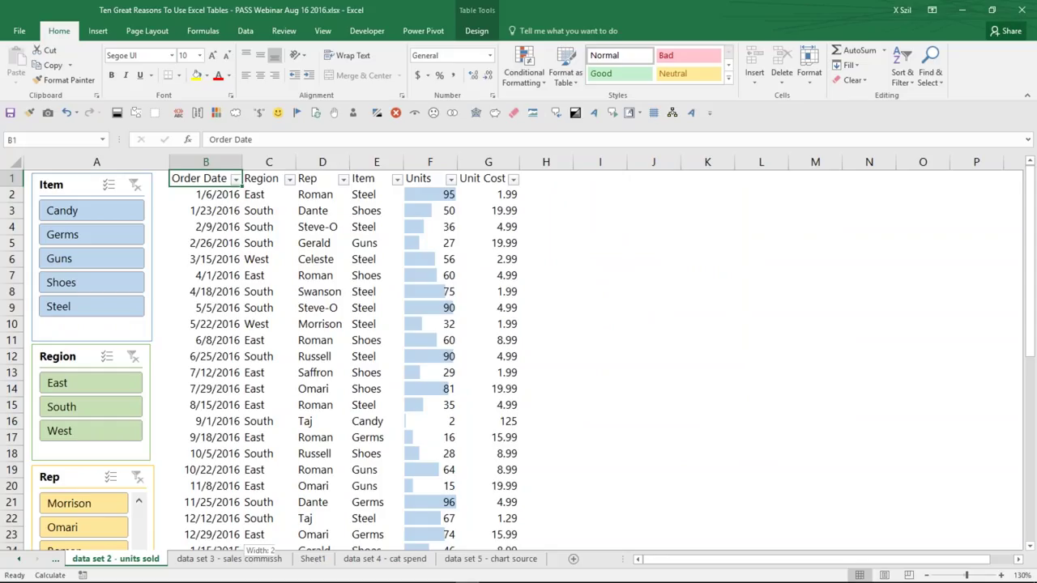
left_click_drag(205, 178, 243, 545)
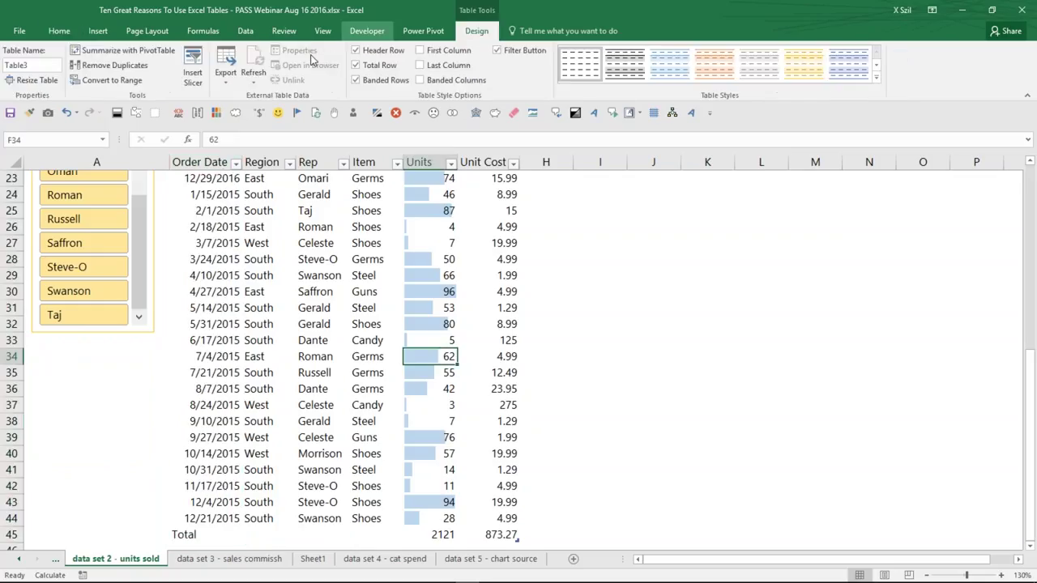
left_click(356, 64)
Step: Insert a basic 2-D line chart from the Order Date and Units columns, including their headers
left_click(221, 516)
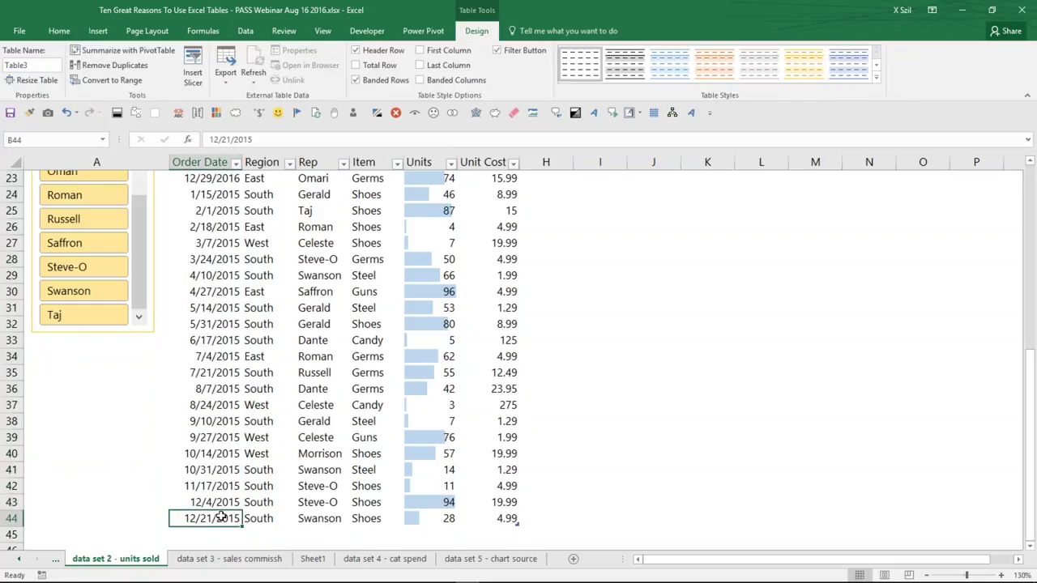
key("ctrl+shift+Up")
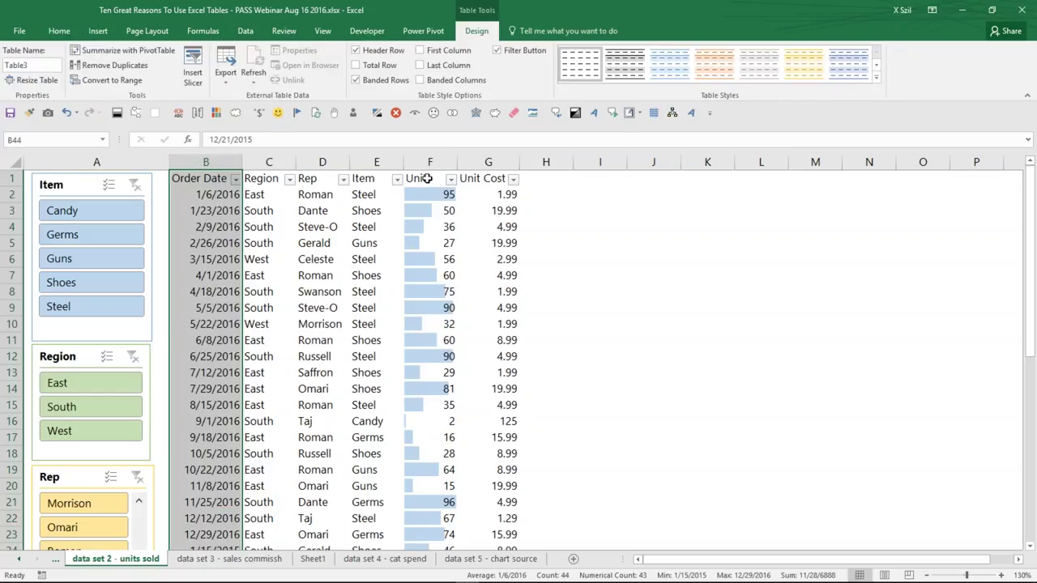
left_click(428, 178, "ctrl")
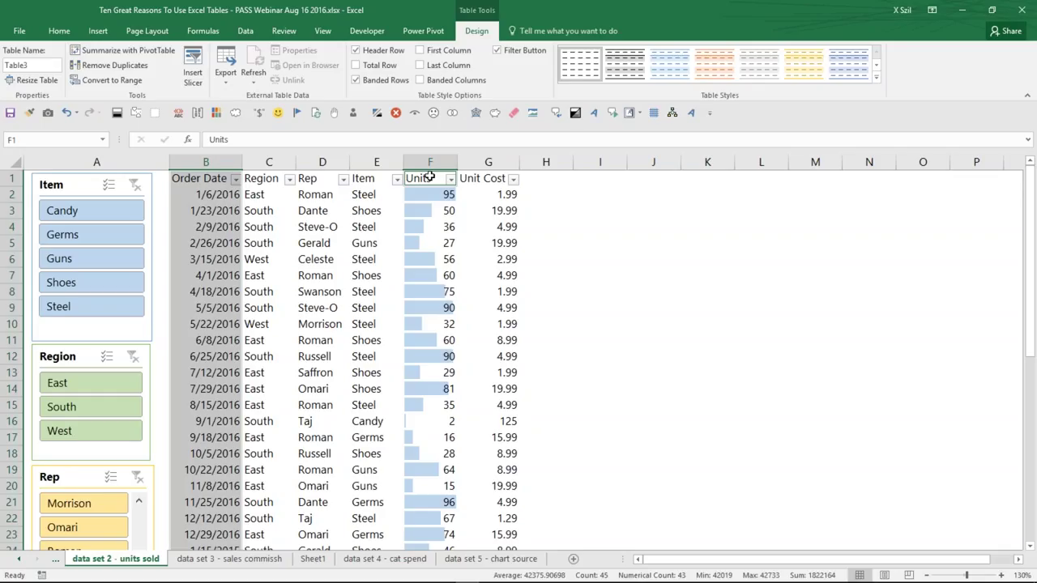
key("ctrl+shift+Down")
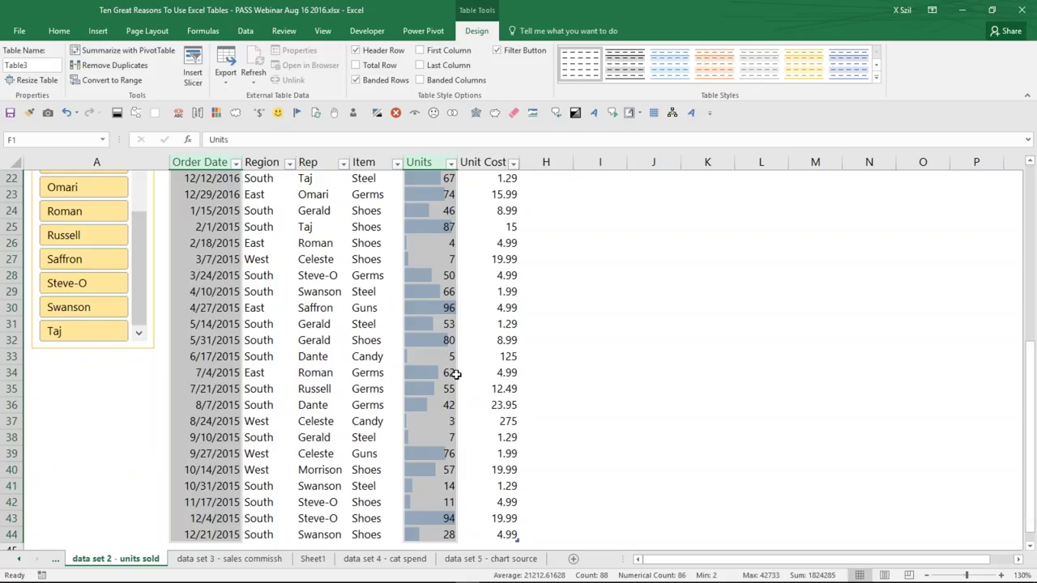
scroll(456, 374, "up", 7)
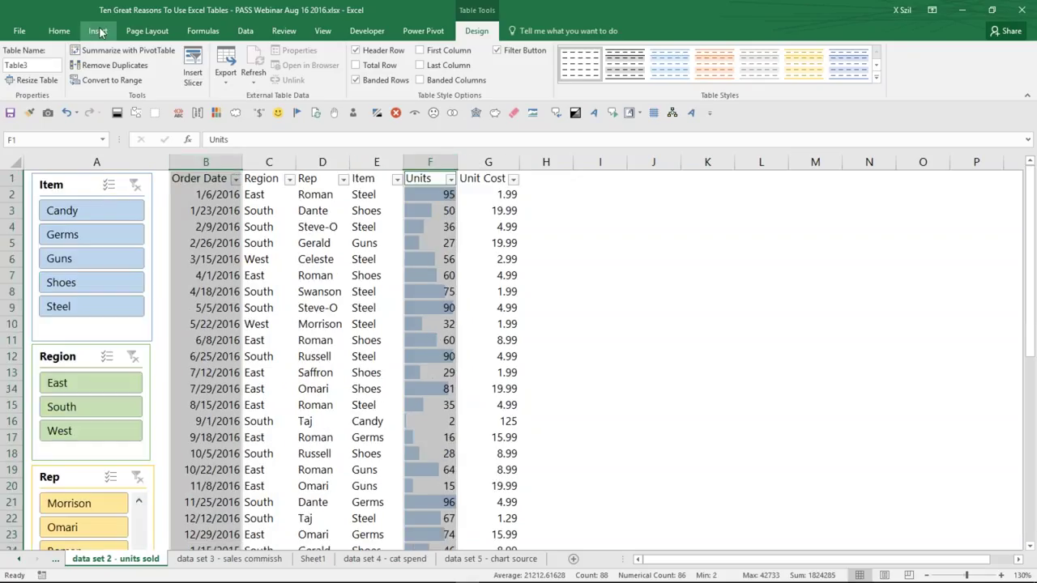
left_click(98, 31)
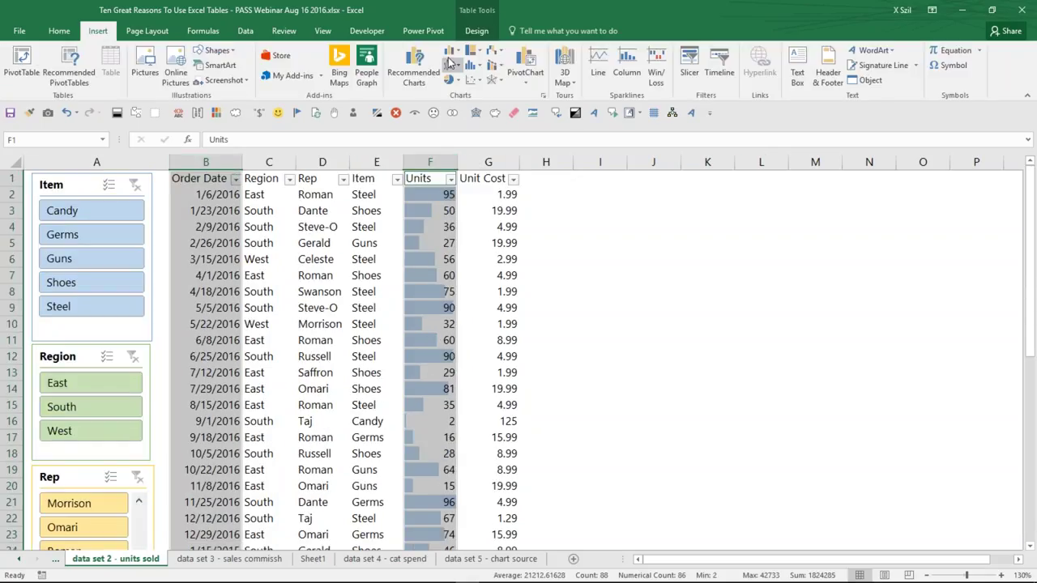
left_click(451, 65)
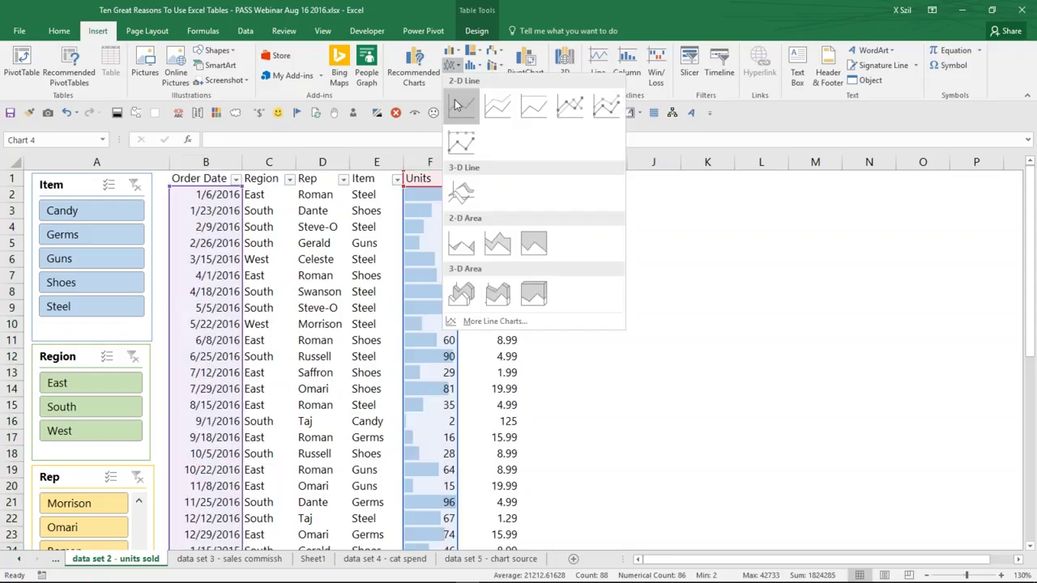
left_click(456, 105)
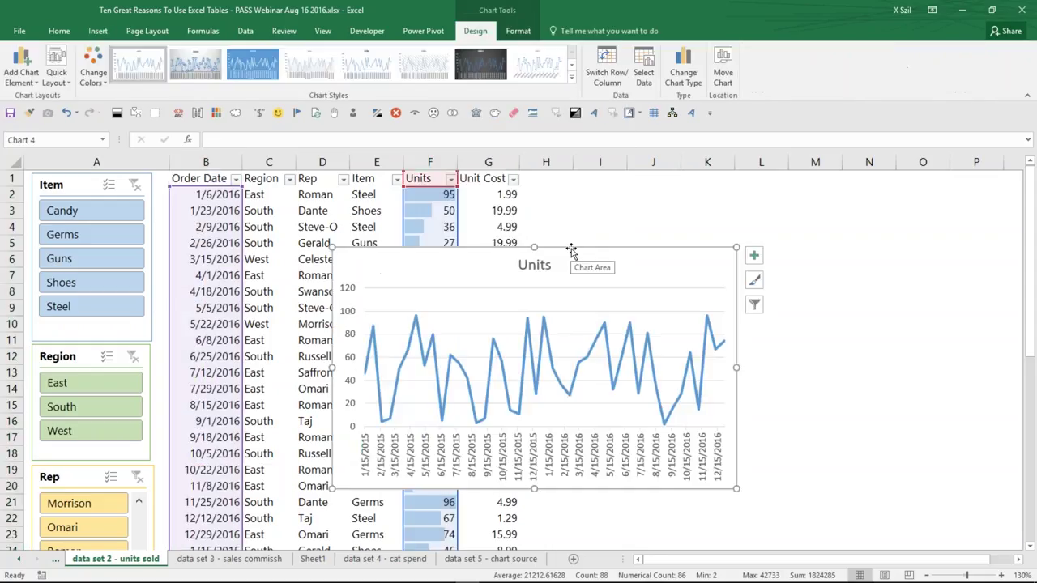
Step: Place the Units chart beside the table from column H, level with row 1, and shorten it to end around row 10
left_click_drag(570, 250, 768, 181)
left_click_drag(933, 421, 925, 340)
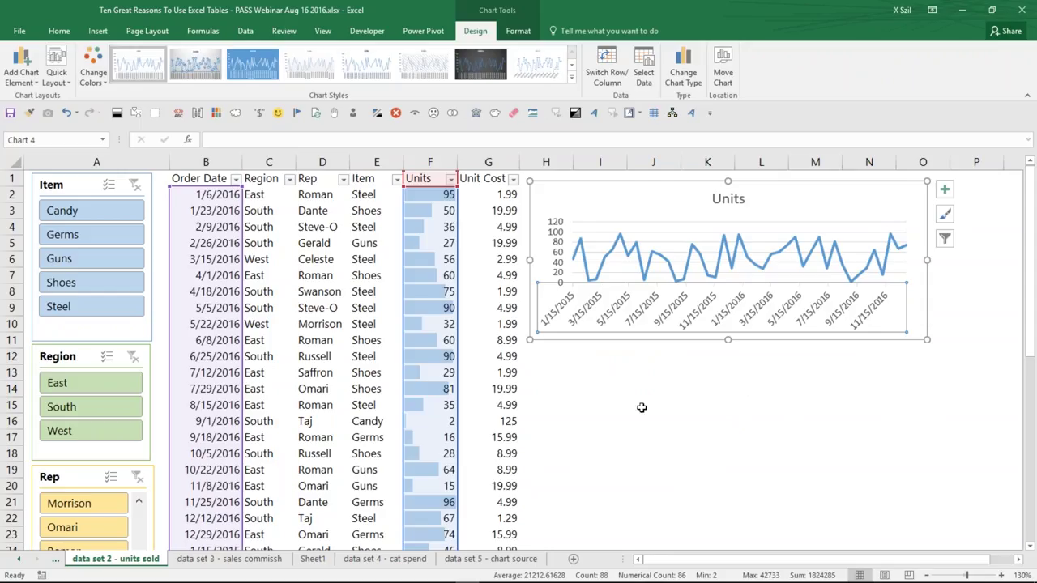
left_click(730, 445)
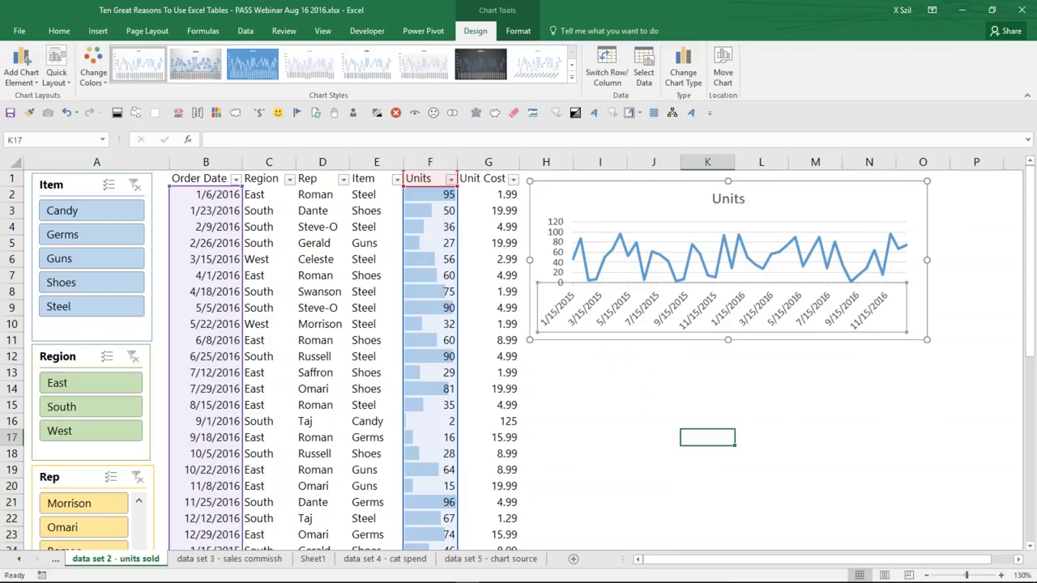
Step: Test the chart by filtering the table to the South region and a single rep with the slicers, and clear all filters
left_click(98, 412)
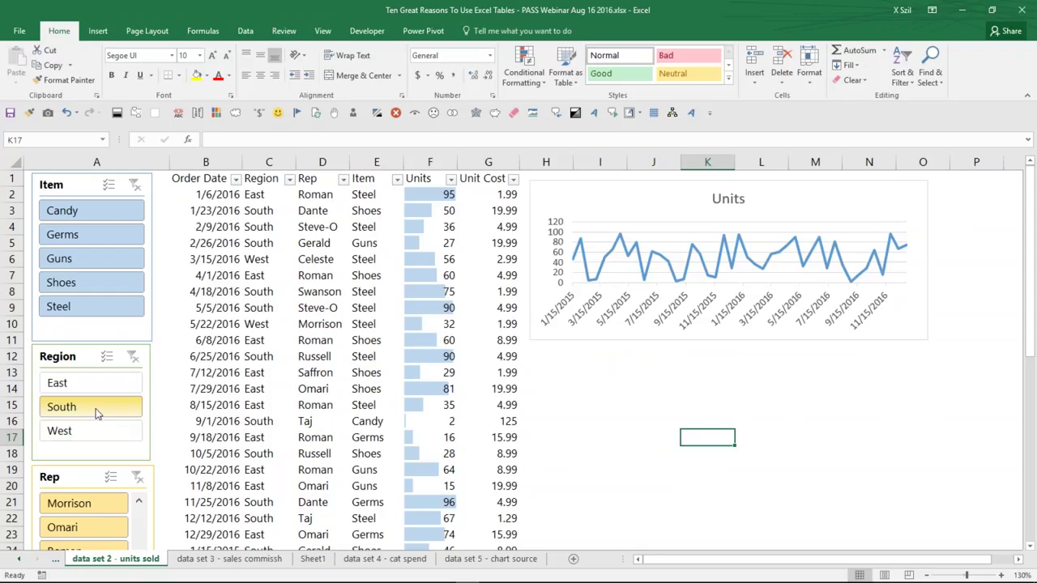
left_click(95, 414)
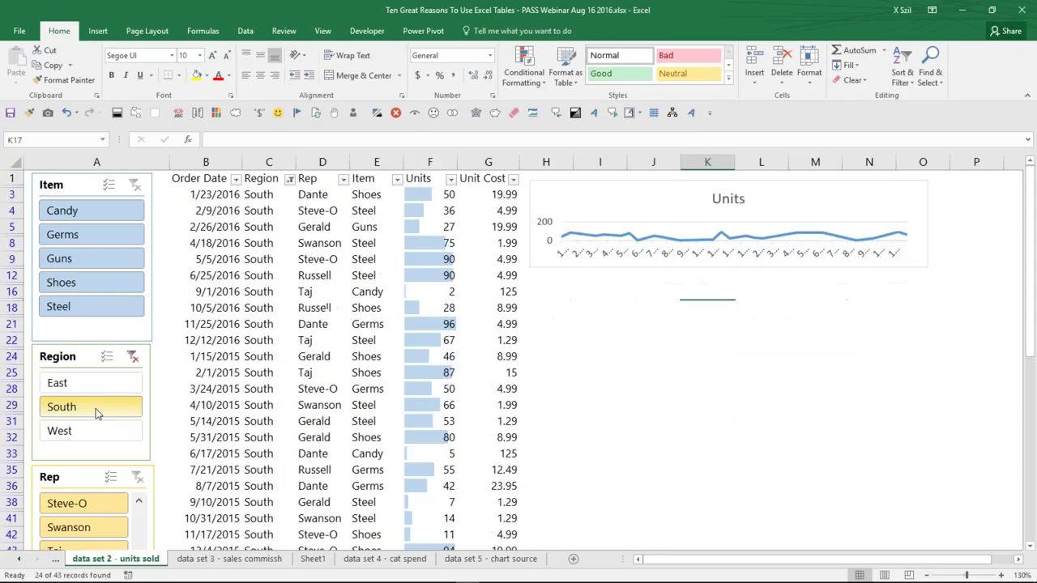
left_click(68, 527)
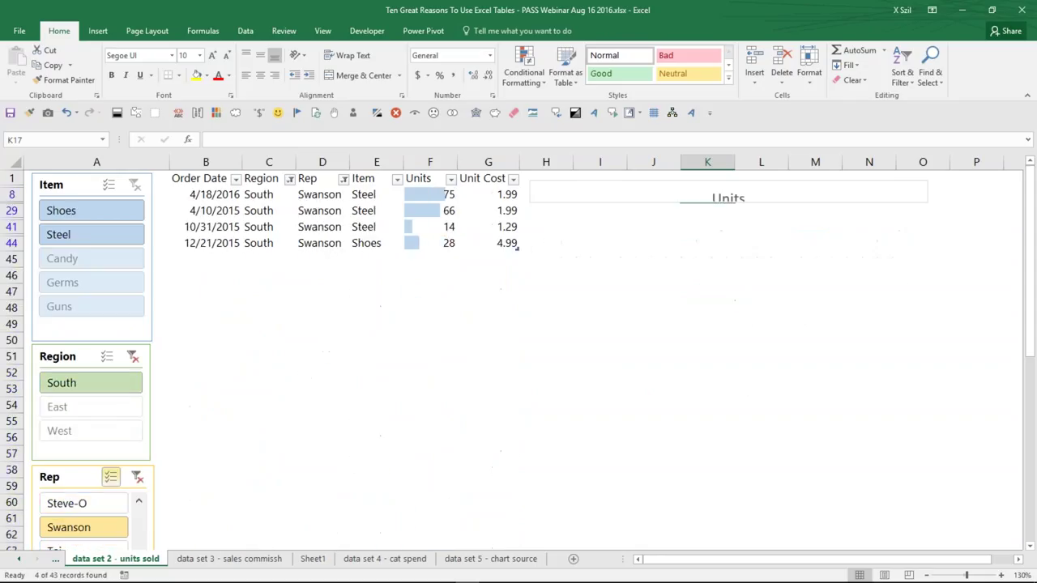
key("alt+a")
key("c")
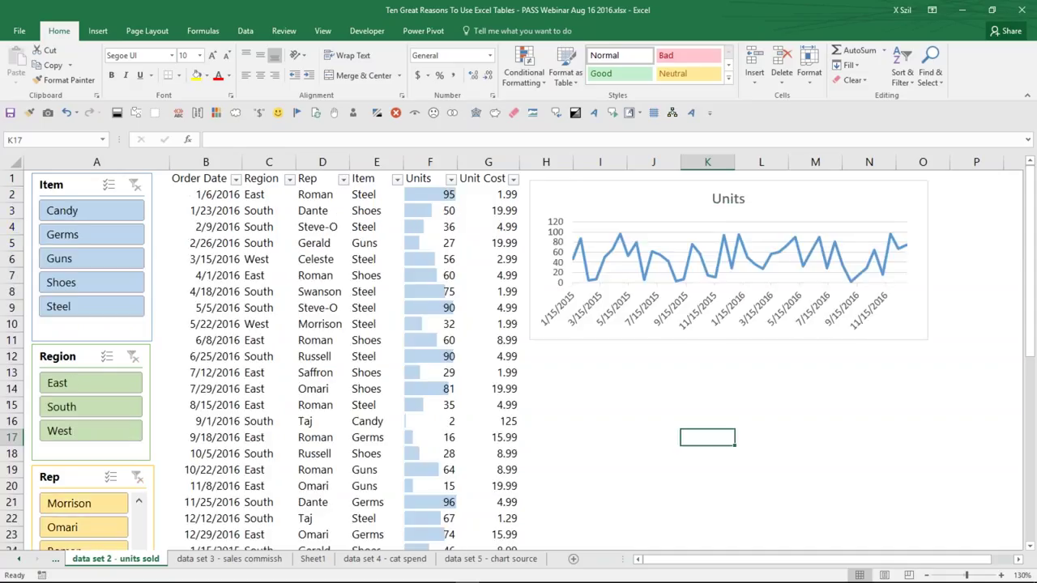
Step: Set the Units chart's object positioning to Don't move or size with cells
left_click(726, 183)
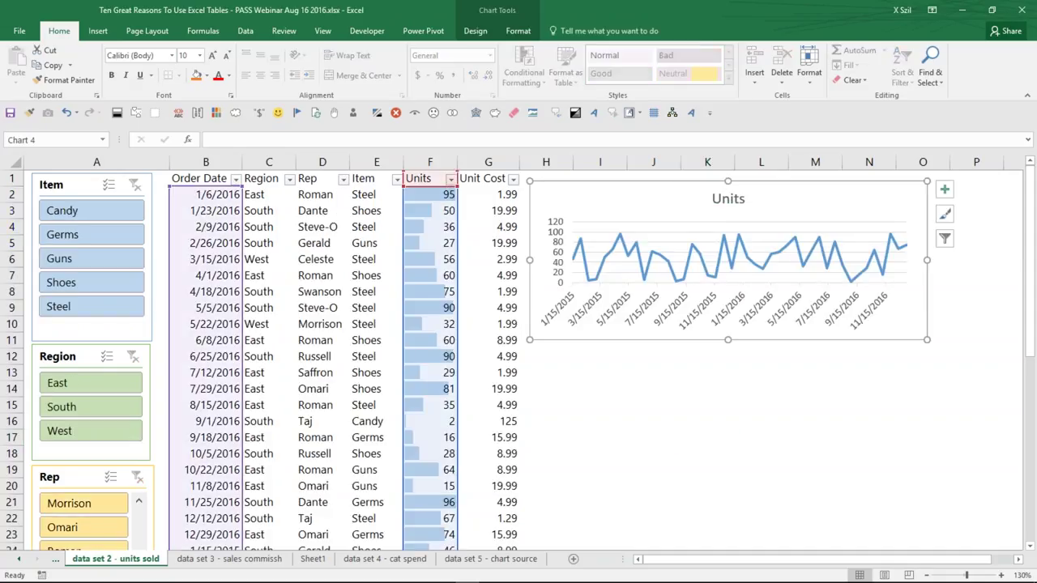
right_click(790, 180)
left_click(848, 439)
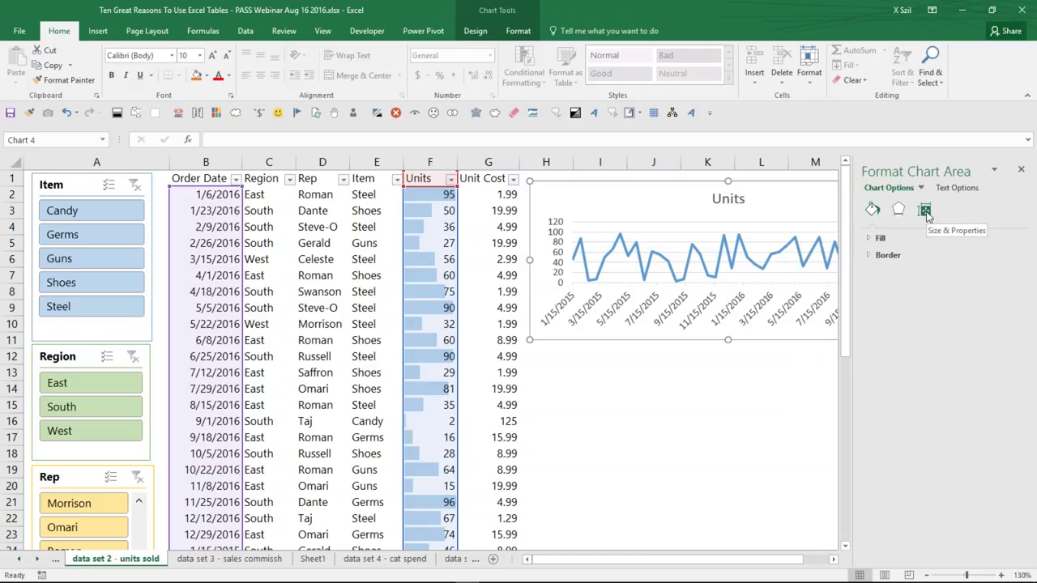
left_click(924, 210)
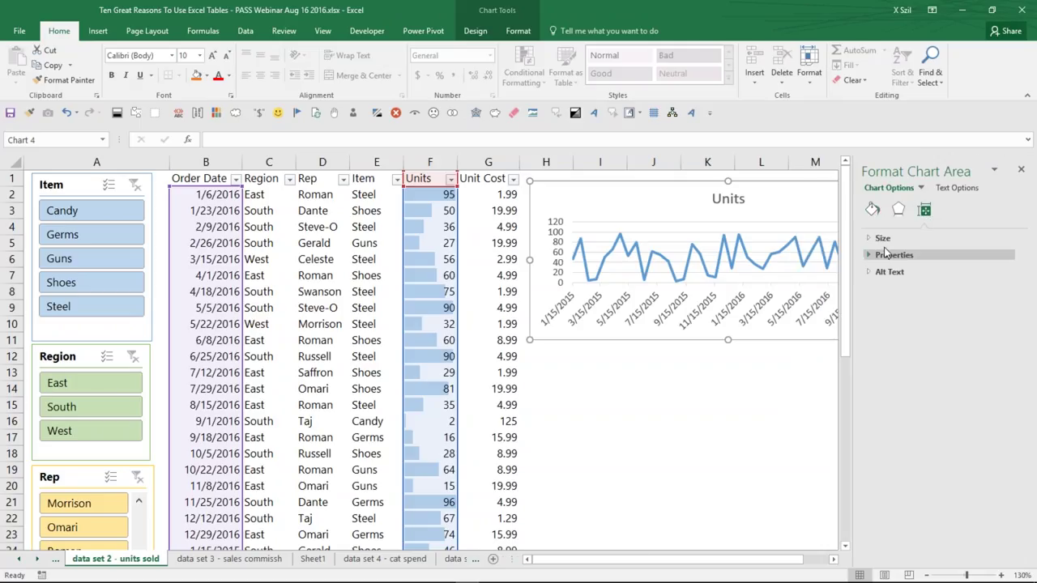
left_click(869, 240)
left_click(870, 240)
left_click(875, 257)
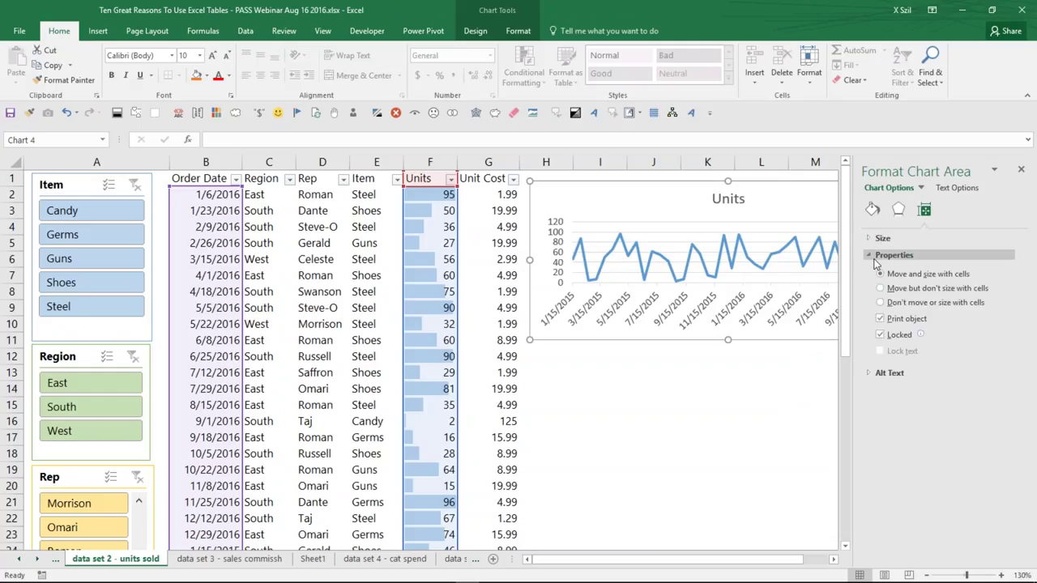
left_click(940, 305)
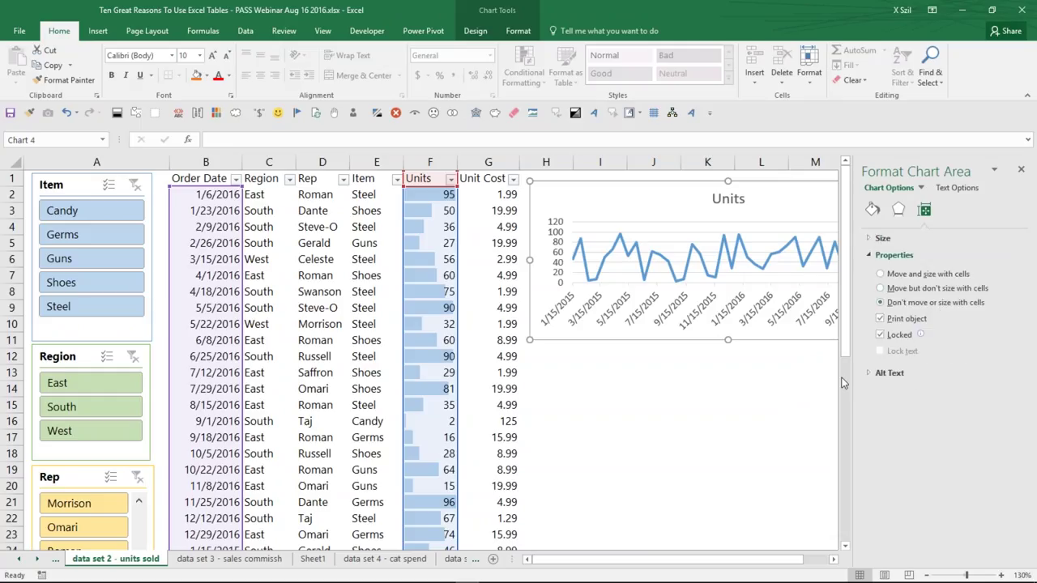
Step: Close the chart formatting pane and test the chart by filtering Item to Guns, then Steel and Candy, and clear the filter
left_click(1020, 170)
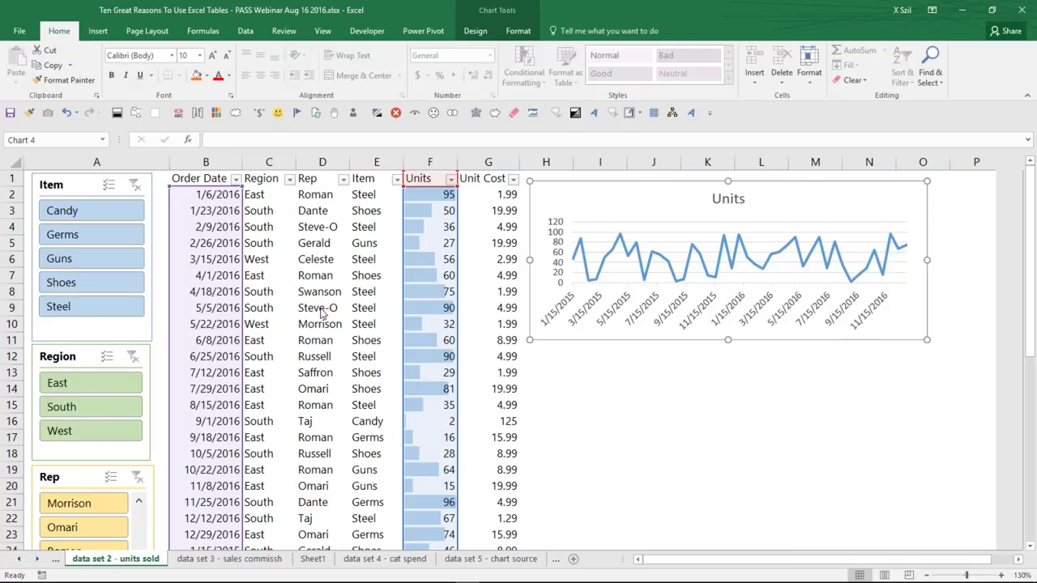
left_click(333, 360)
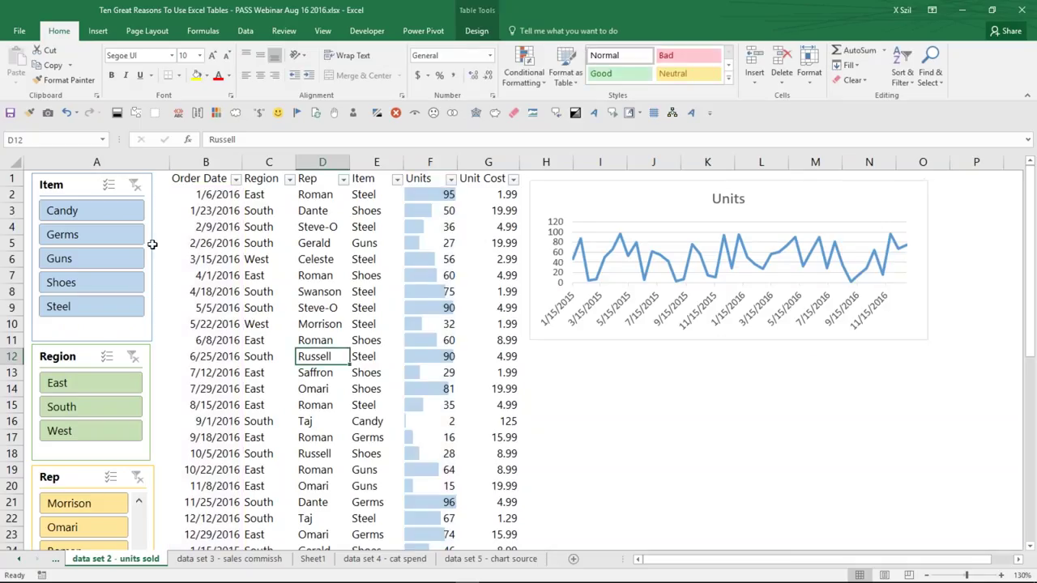
left_click(91, 258)
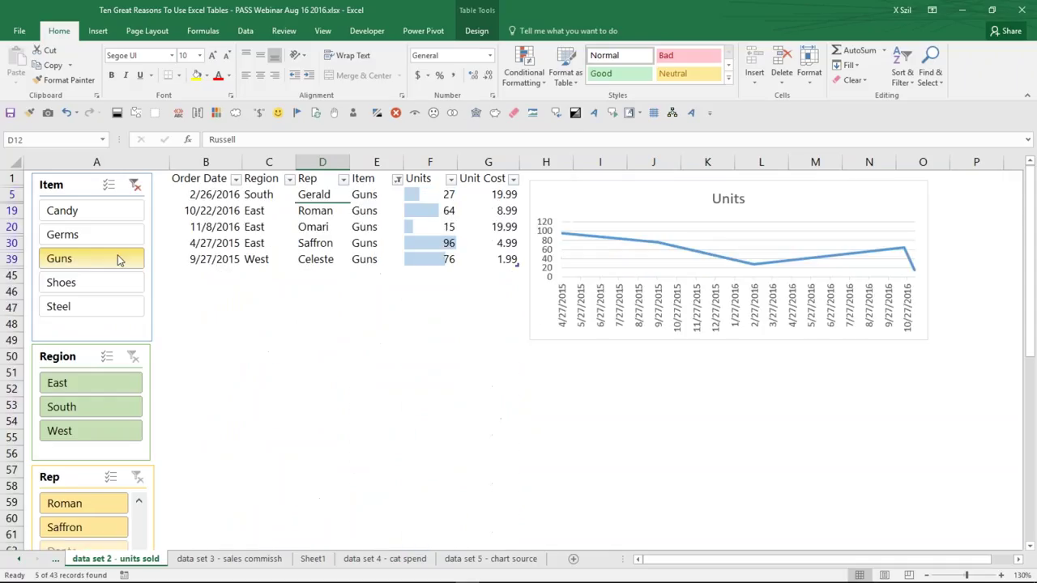
left_click(92, 306)
left_click(92, 211, "ctrl")
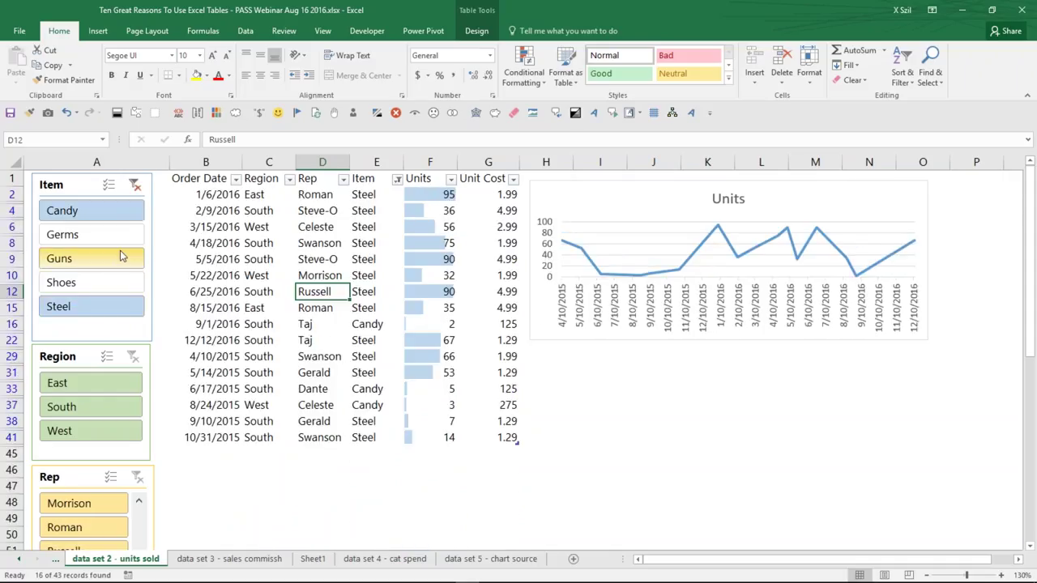
left_click(135, 185)
mouse_move(626, 252)
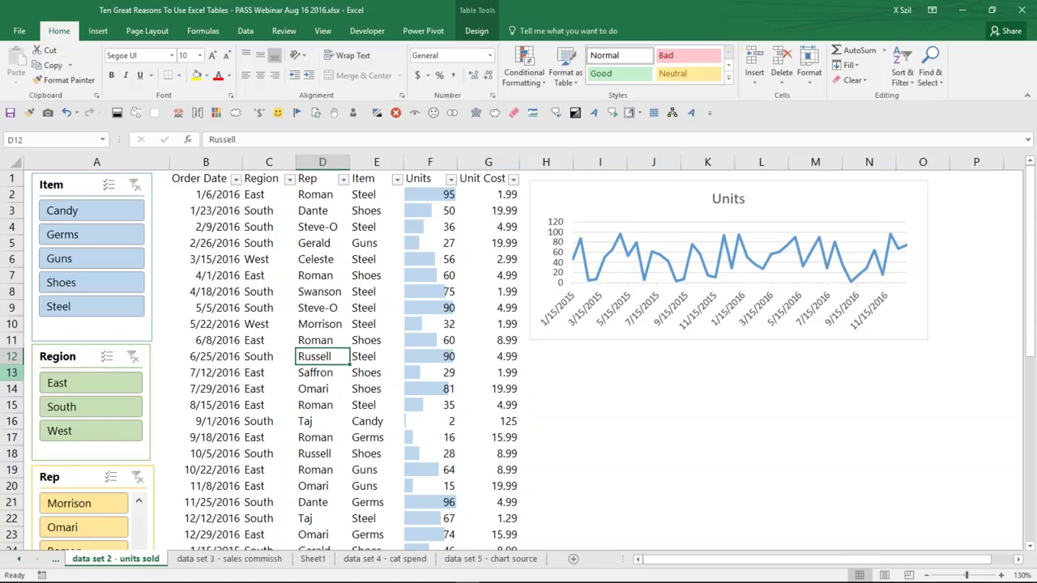
Step: Hide the worksheet's row and column headings and collapse the ribbon
left_click(323, 31)
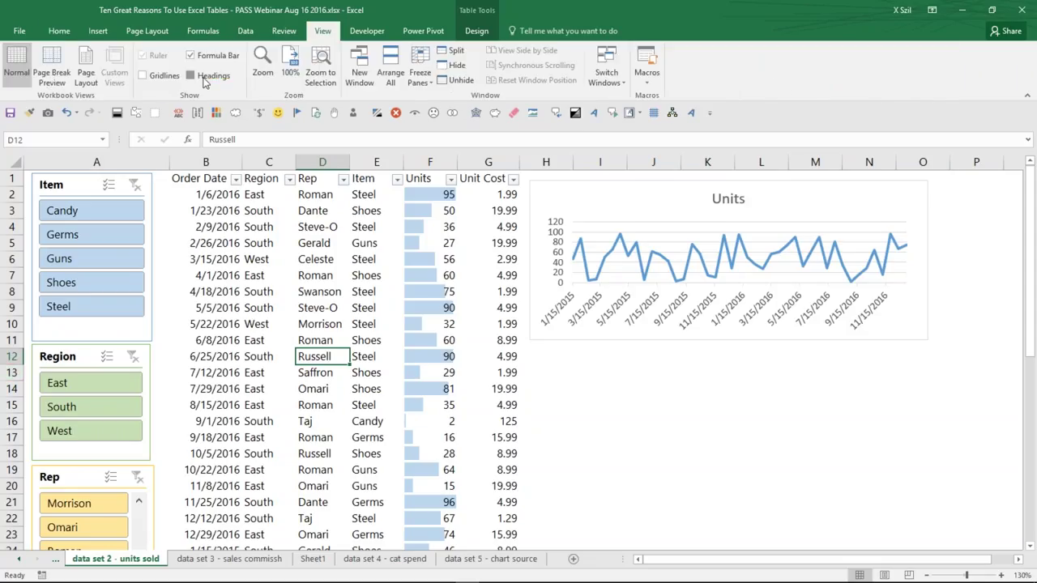
left_click(207, 76)
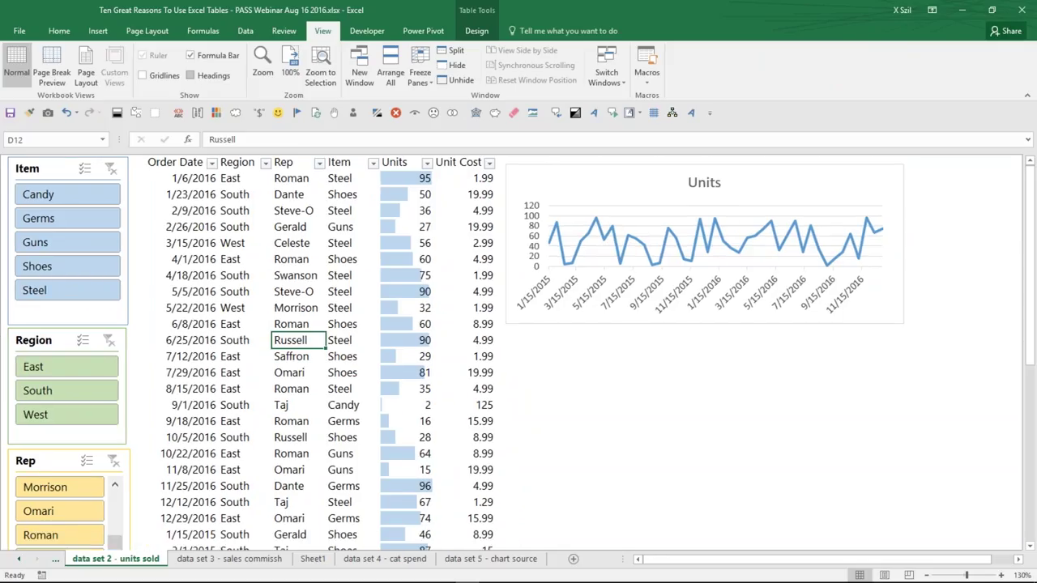
key("ctrl+F1")
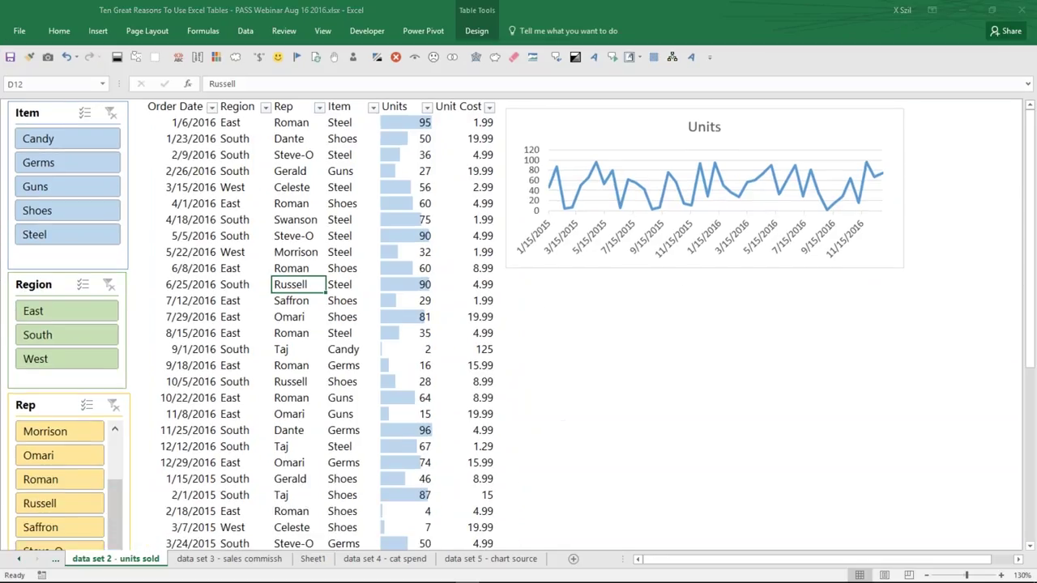
Step: Switch to the running PowerPoint slide show and advance to the Modern Excel Table recap slide
key("alt+Tab")
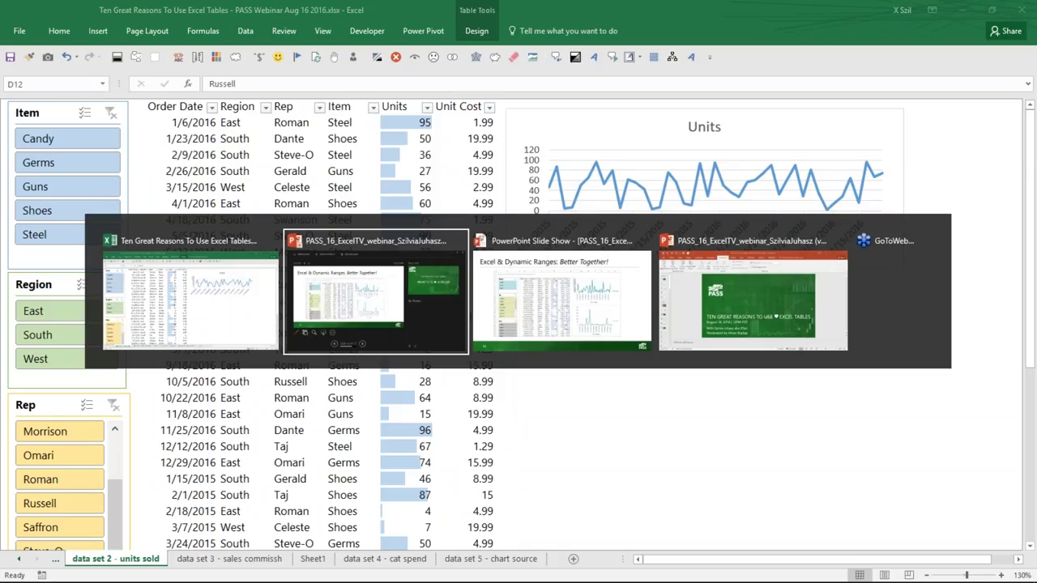
key("alt+Tab")
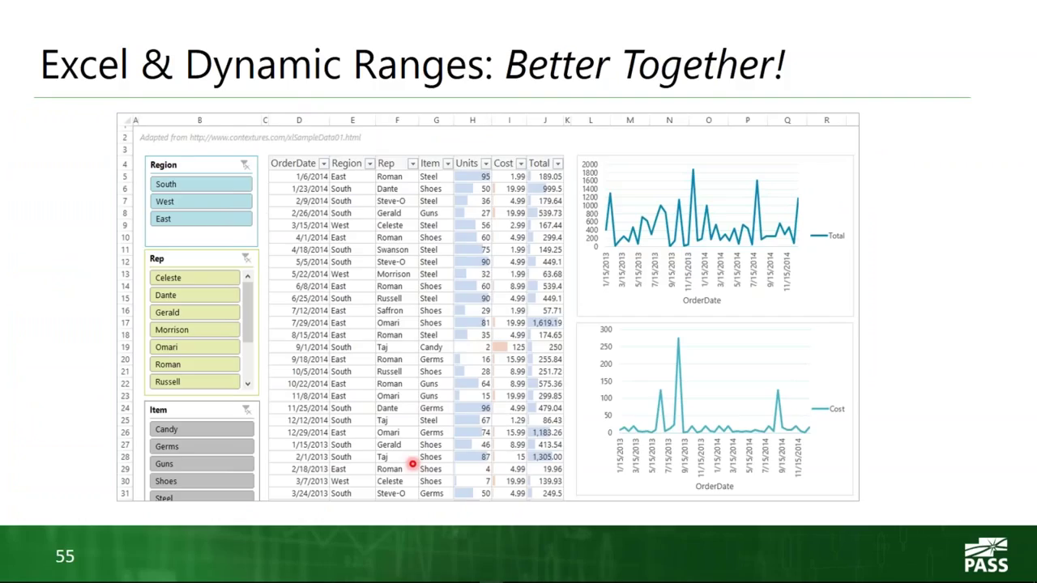
key("Right")
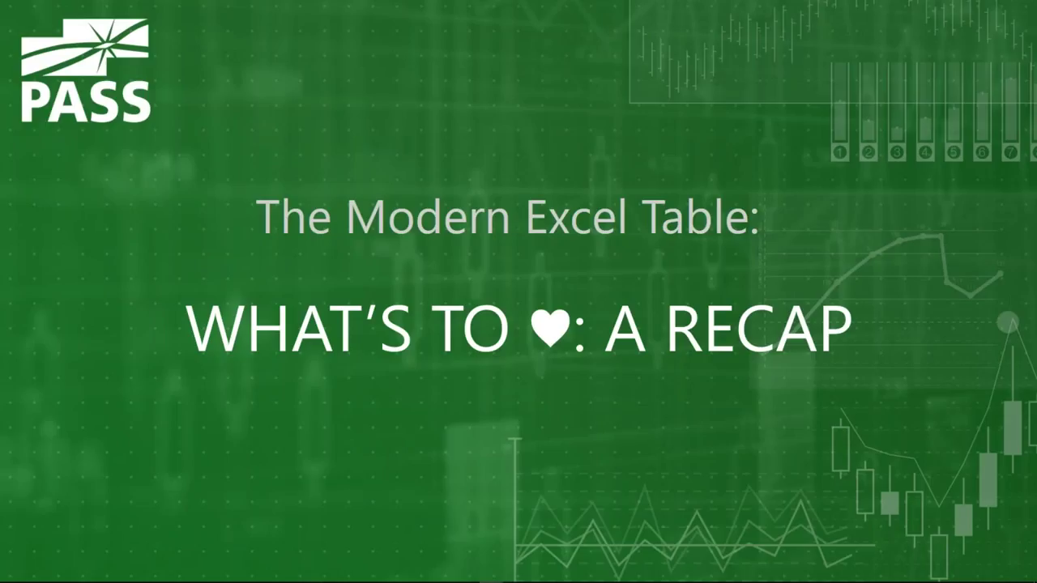